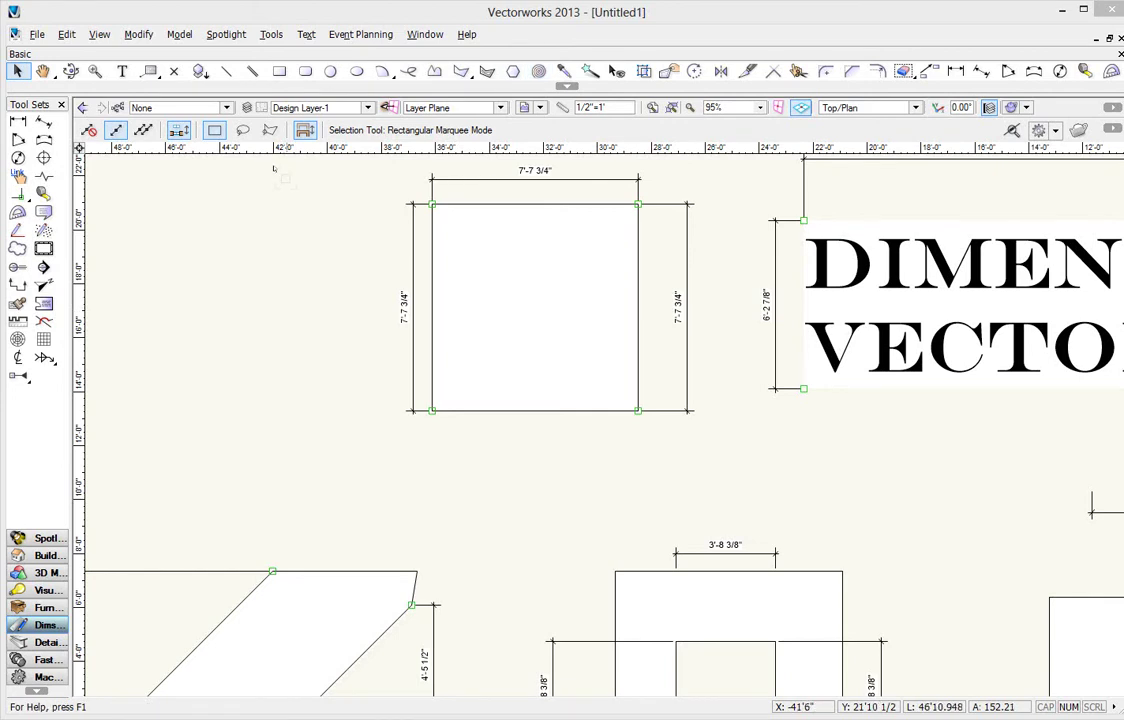
# Add an angular dimension between the slanted and horizontal edges of the triangular point, about 12' from the vertex.
pyautogui.moveTo(856, 429); pyautogui.dragTo(276, 473, button='middle')
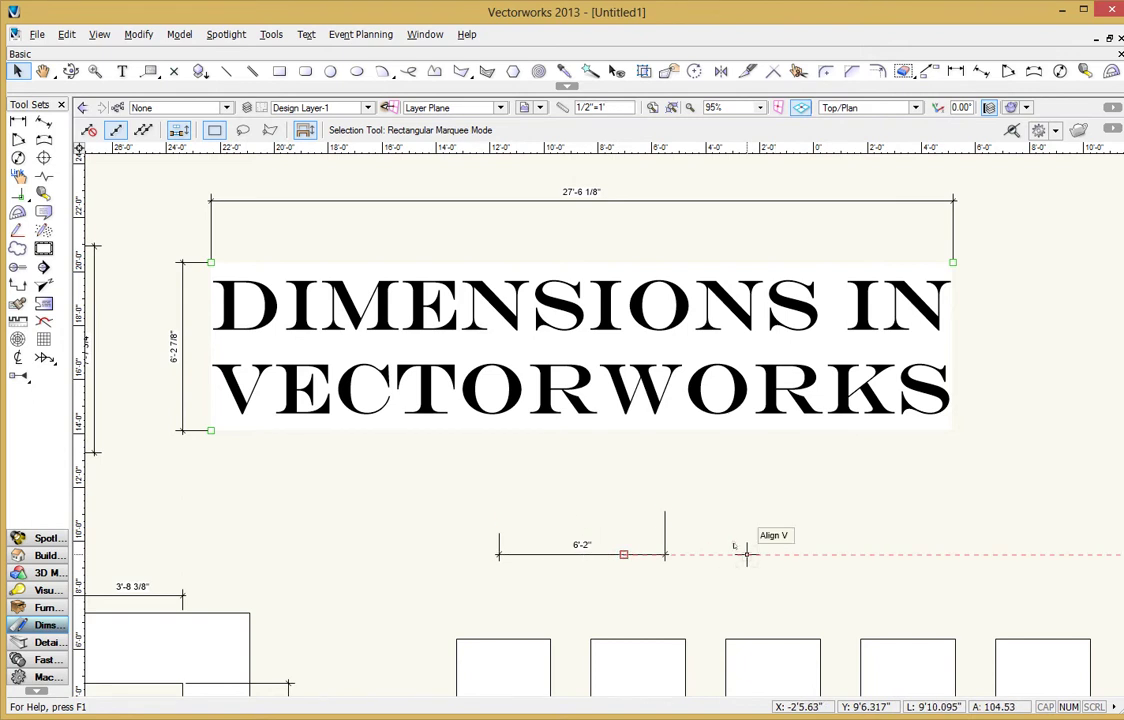
pyautogui.scroll(-2, 409, 499)
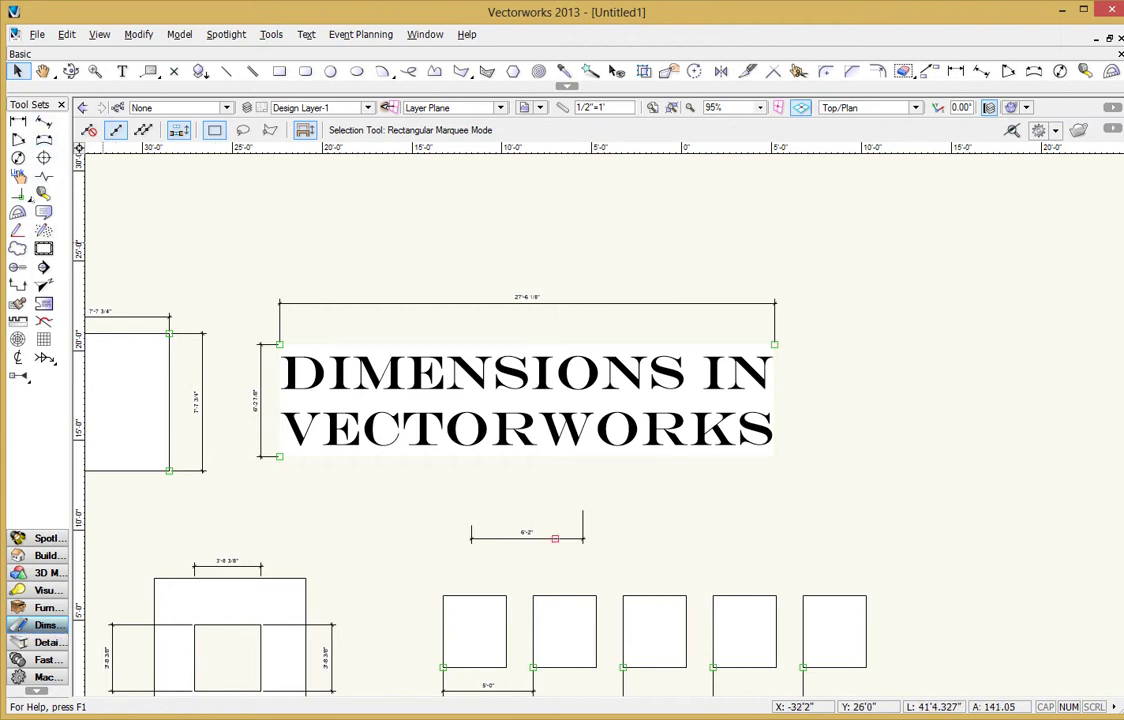
pyautogui.scroll(-2, 616, 396)
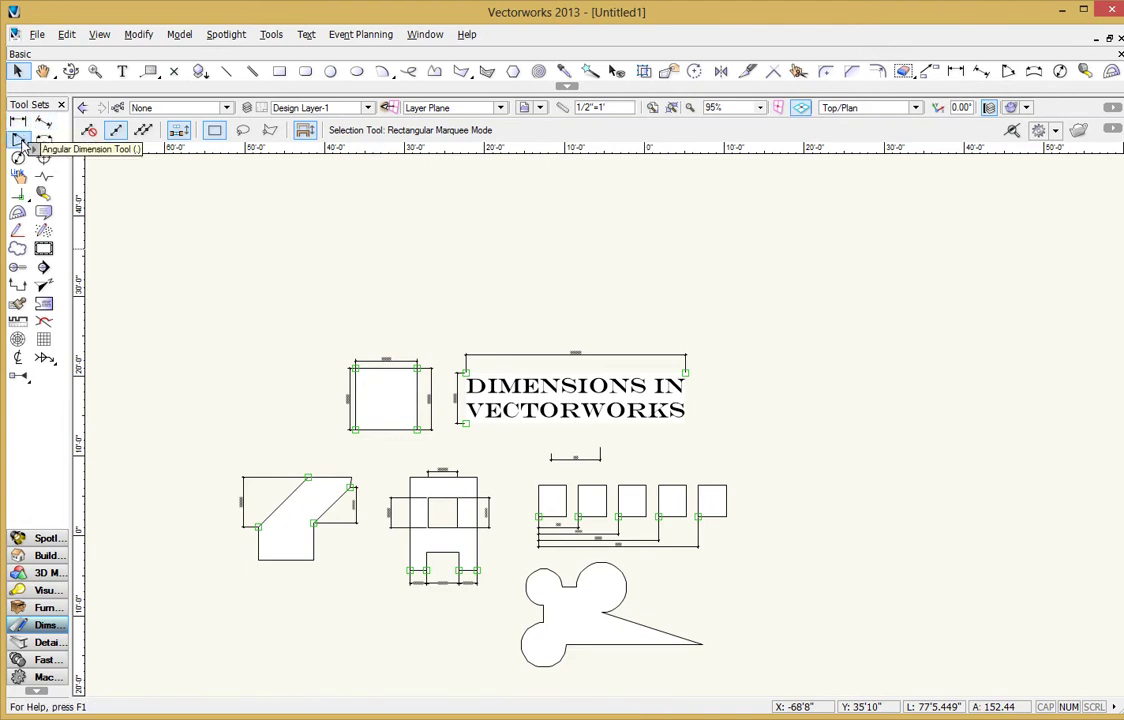
pyautogui.click(19, 140)
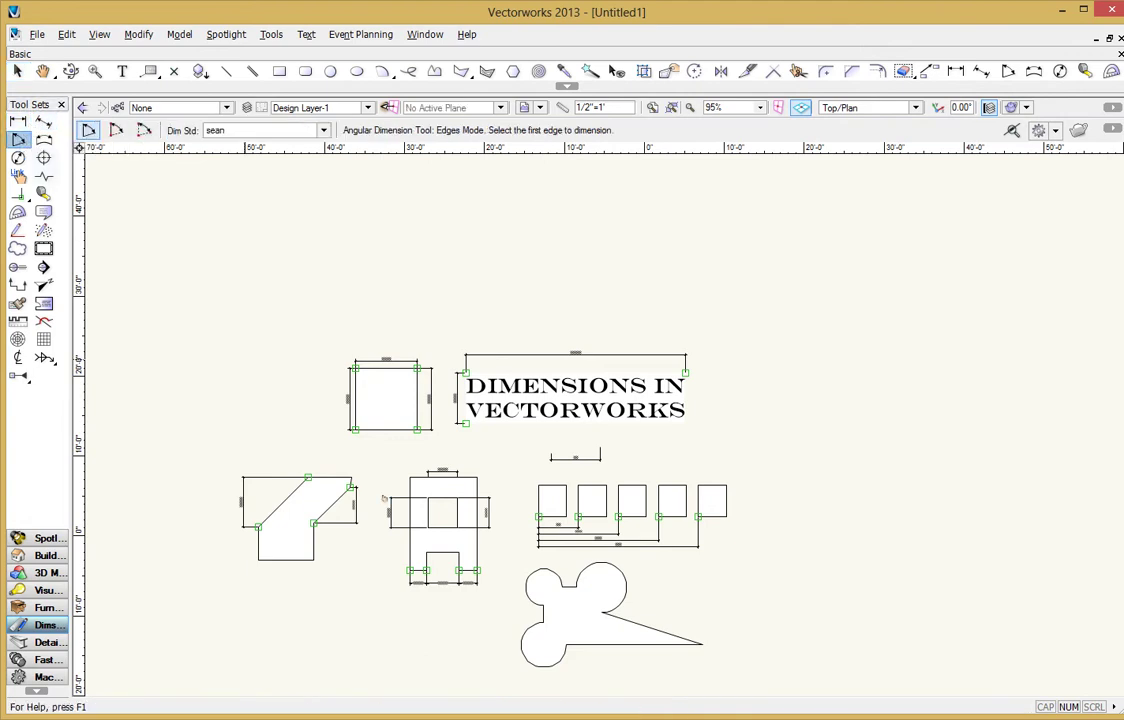
pyautogui.scroll(3, 561, 598)
pyautogui.moveTo(620, 577)
pyautogui.mouseDown(button='middle')
pyautogui.moveTo(567, 402)
pyautogui.moveTo(559, 414)
pyautogui.moveTo(600, 426)
pyautogui.moveTo(590, 417)
pyautogui.mouseUp(button='middle')
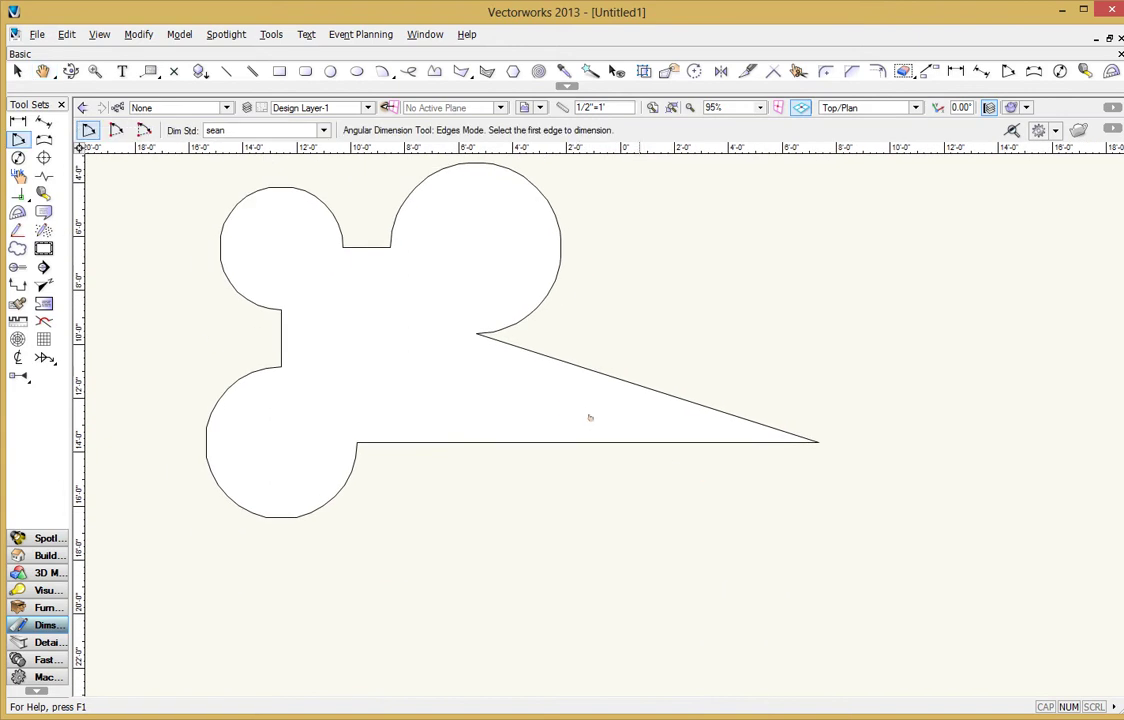
pyautogui.click(534, 345)
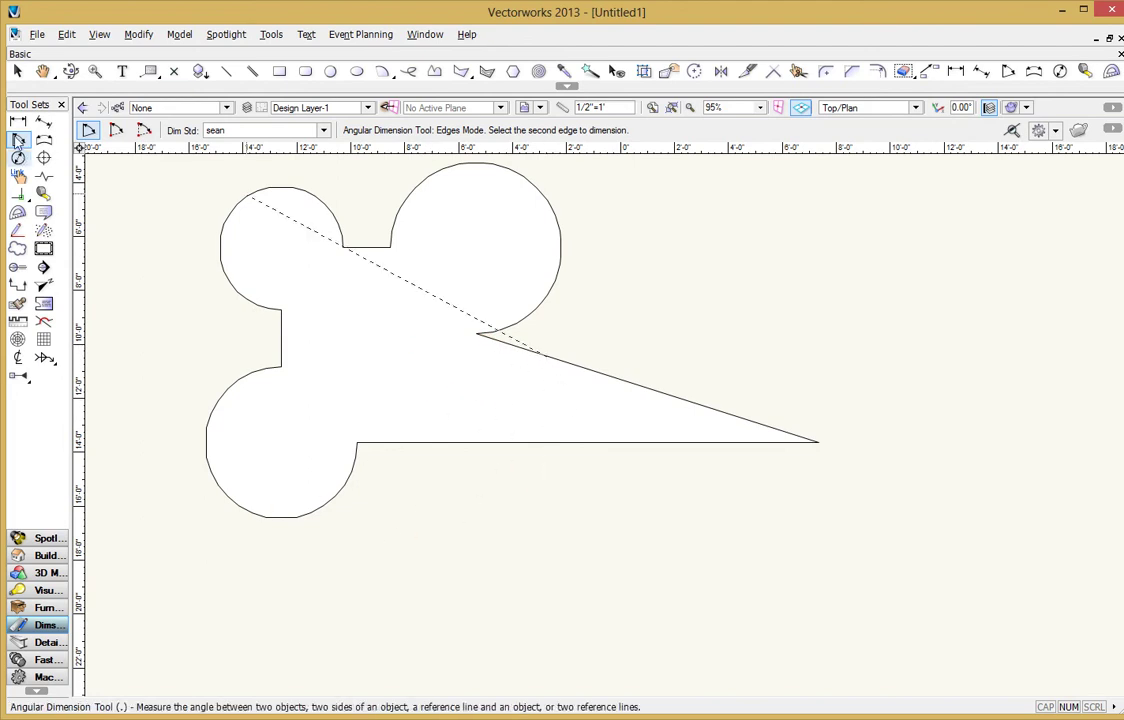
pyautogui.click(473, 433)
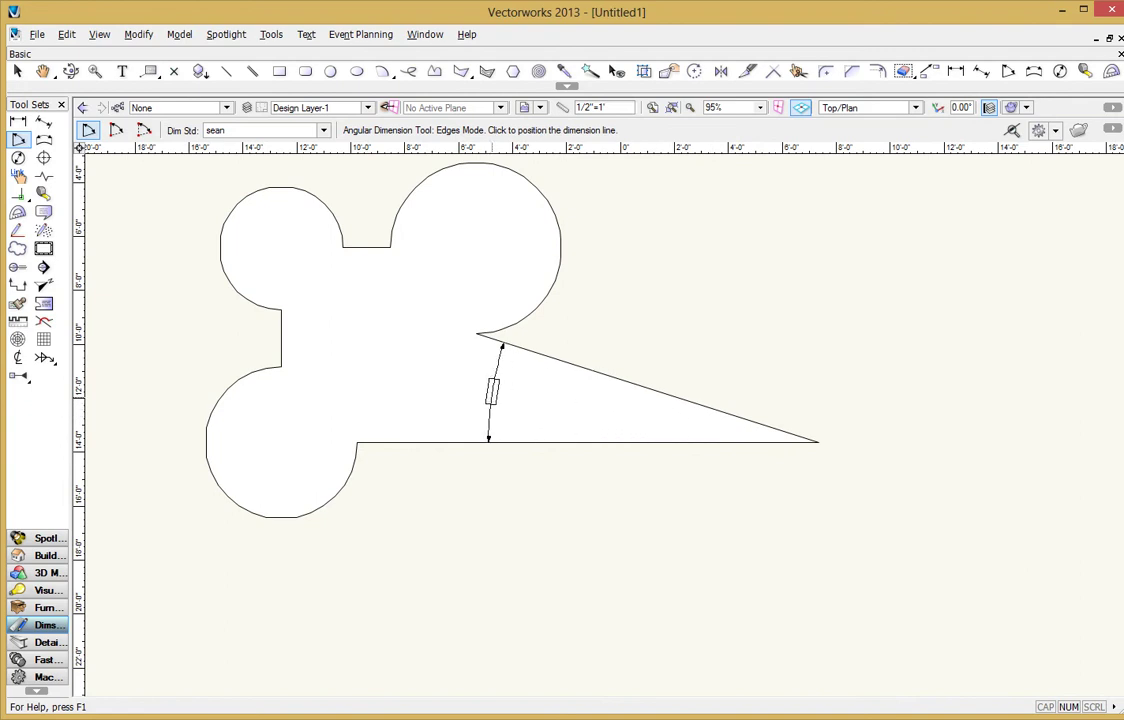
pyautogui.click(483, 387)
pyautogui.scroll(2, 604, 415)
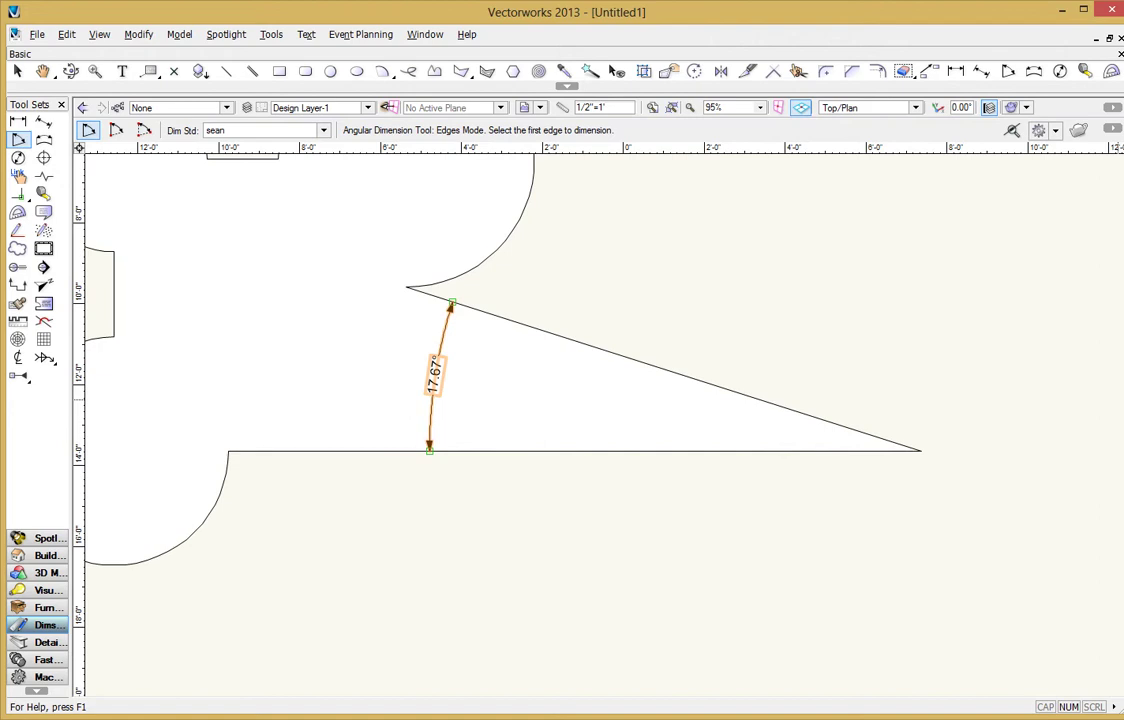
# Set the angular dimension's precision to 0 and its text rotation to Horizontal, keeping automatic text positioning on.
pyautogui.hotkey('ctrl', 'i')
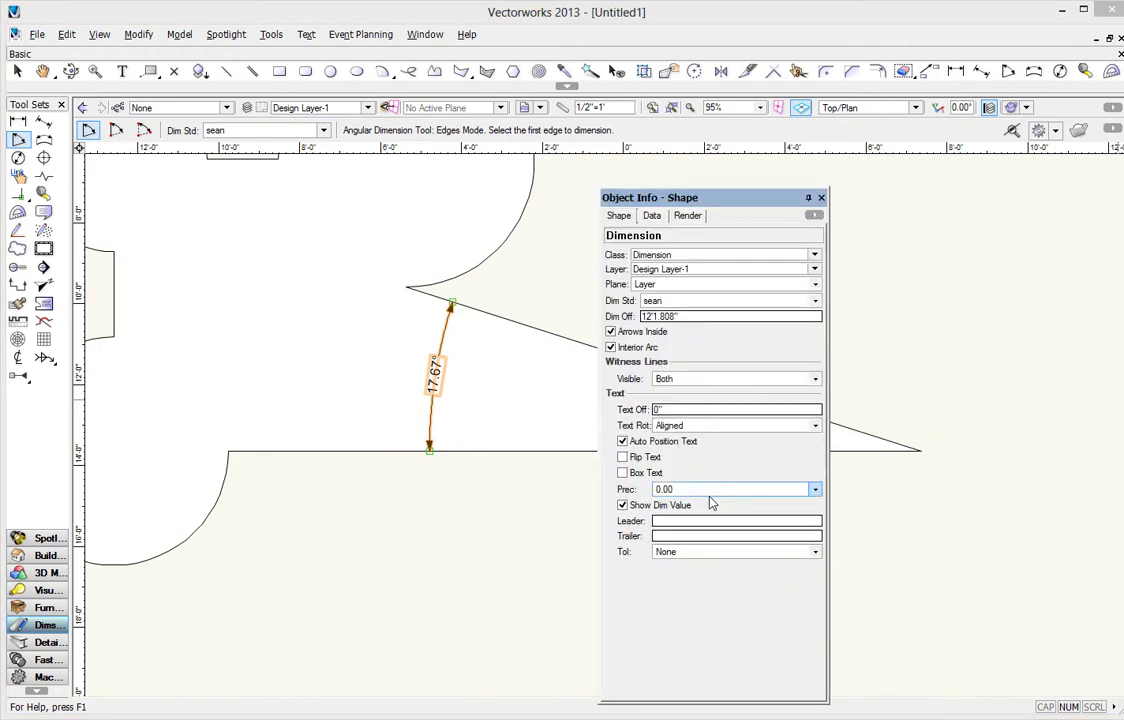
pyautogui.click(705, 490)
pyautogui.click(692, 506)
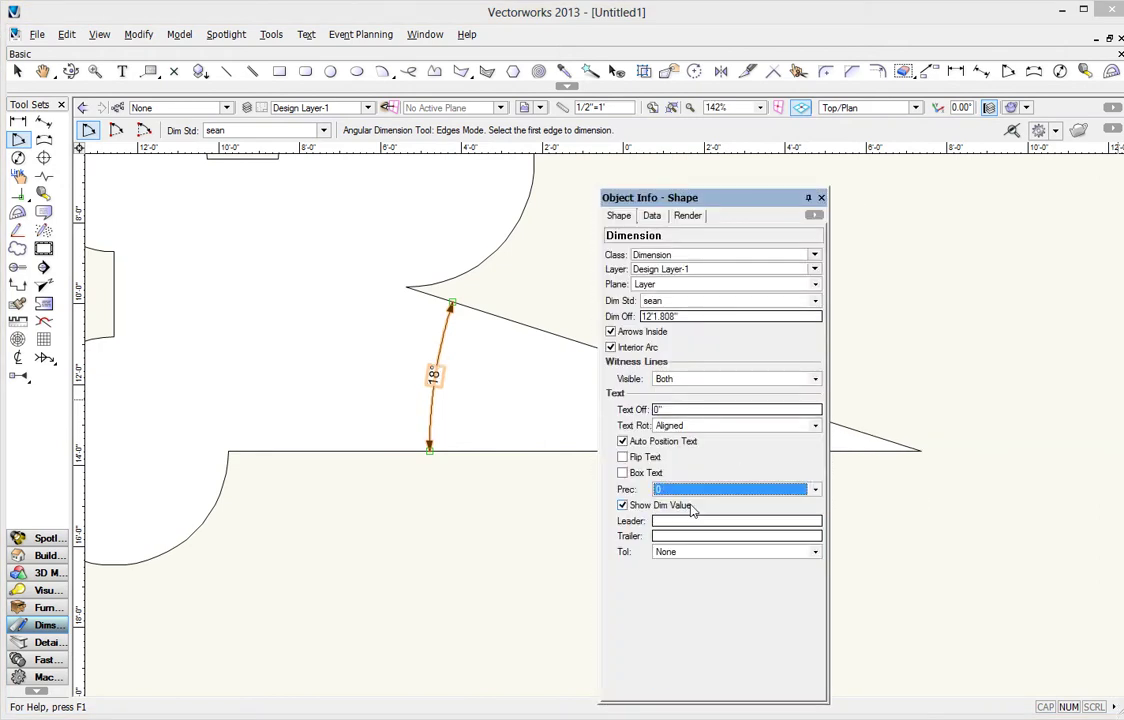
pyautogui.click(622, 442)
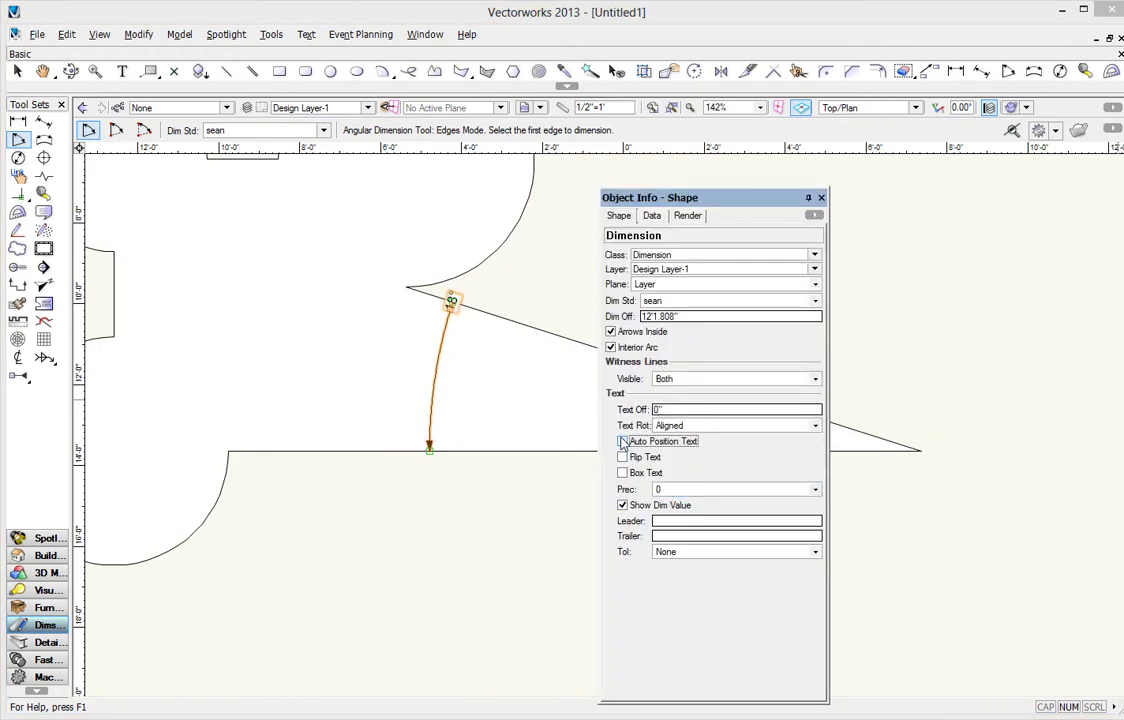
pyautogui.click(622, 442)
pyautogui.click(710, 426)
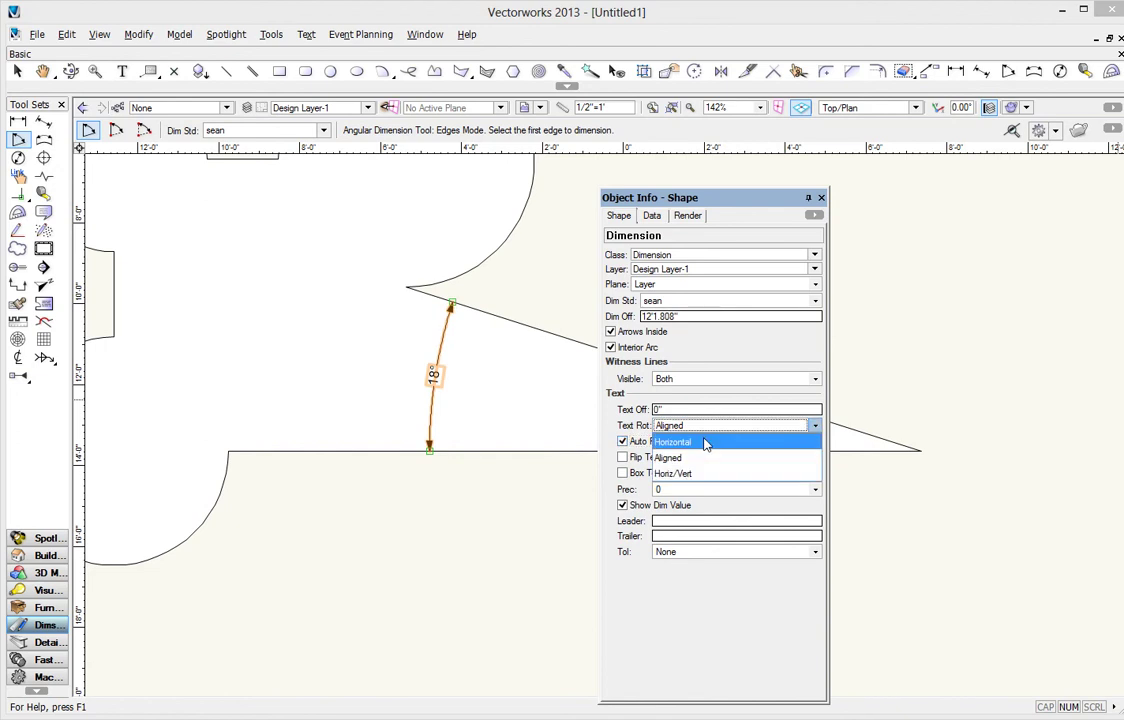
pyautogui.click(708, 444)
pyautogui.moveTo(650, 197); pyautogui.dragTo(1083, 309)
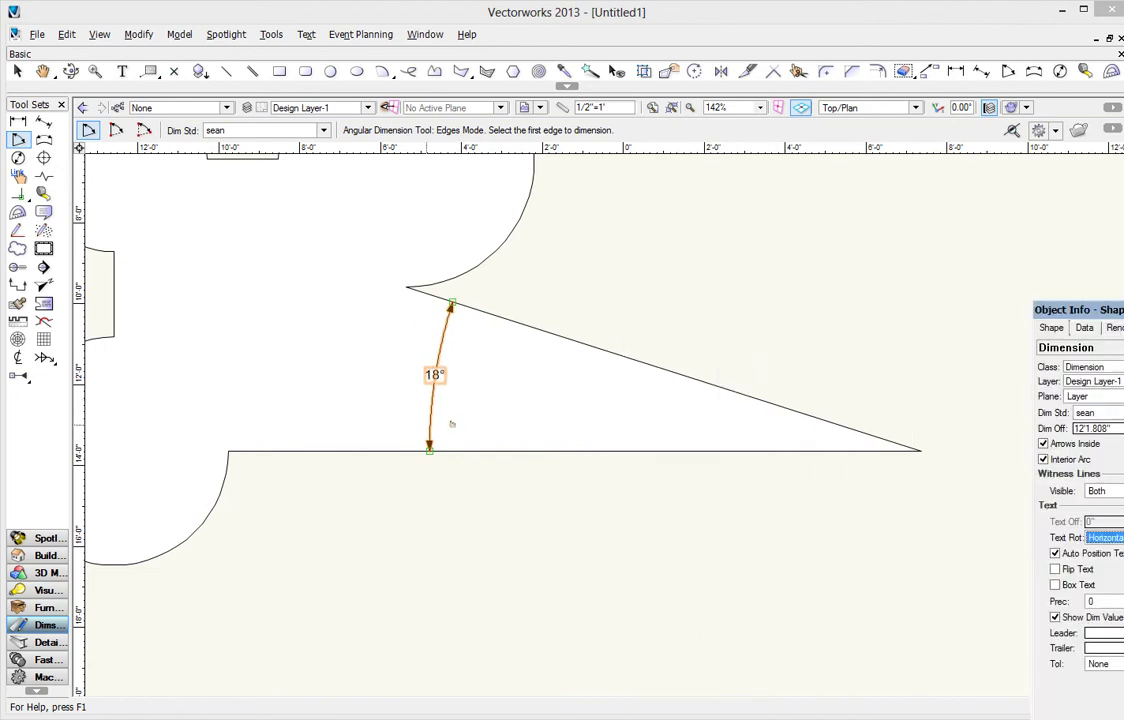
# Add an arc length dimension along the right side of the shape's largest round lobe, offset about 1'7" outside the arc.
pyautogui.scroll(-2, 603, 464)
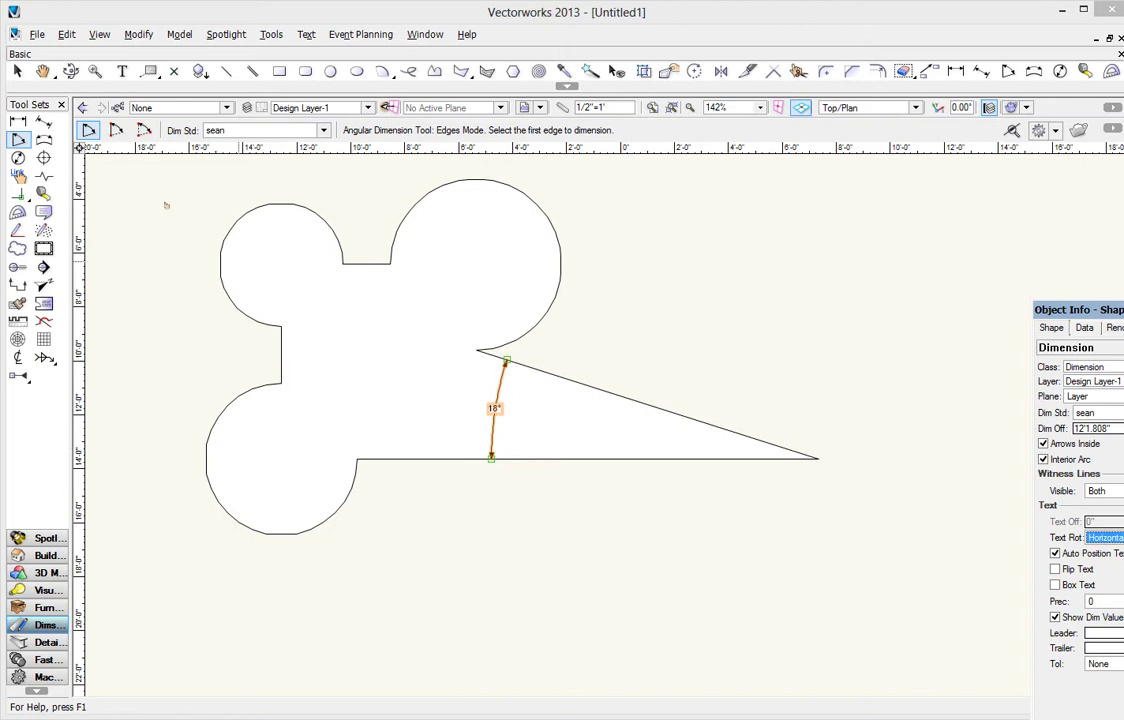
pyautogui.click(44, 141)
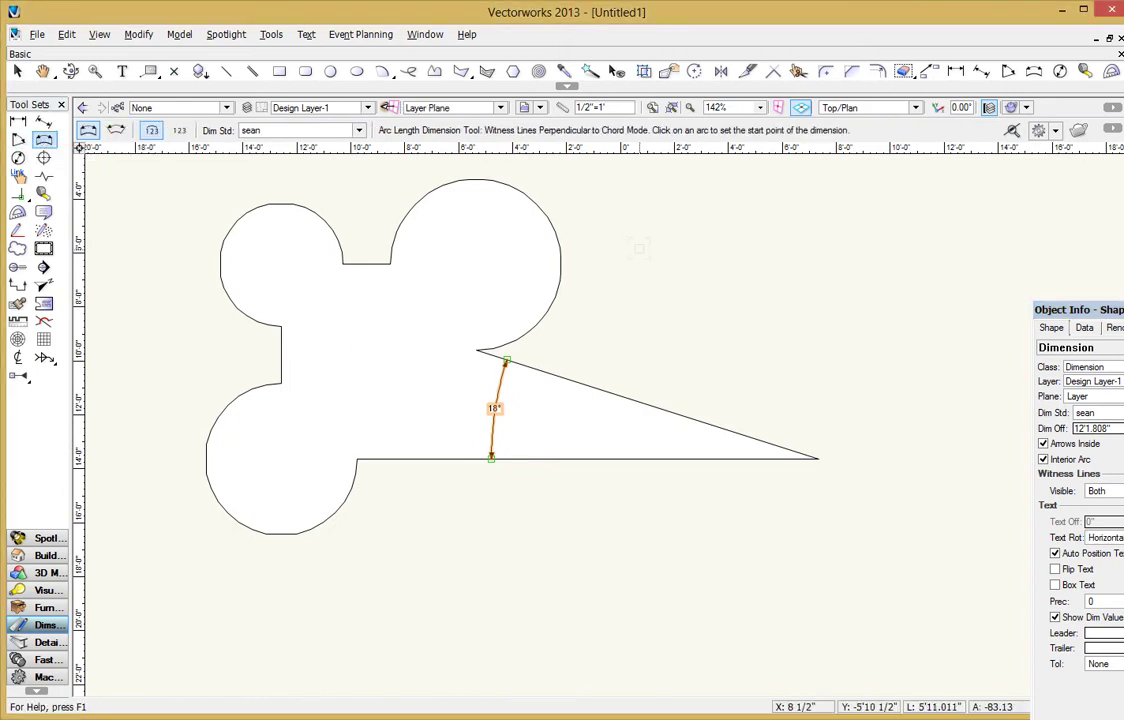
pyautogui.moveTo(627, 233); pyautogui.dragTo(628, 462)
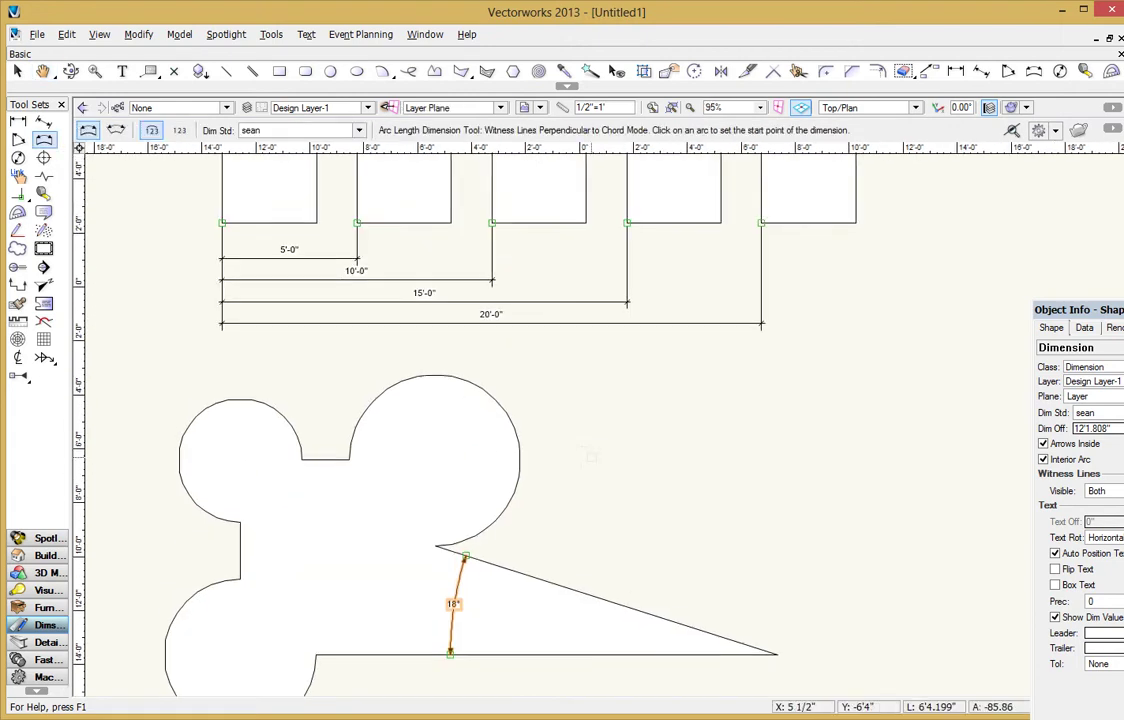
pyautogui.click(495, 399)
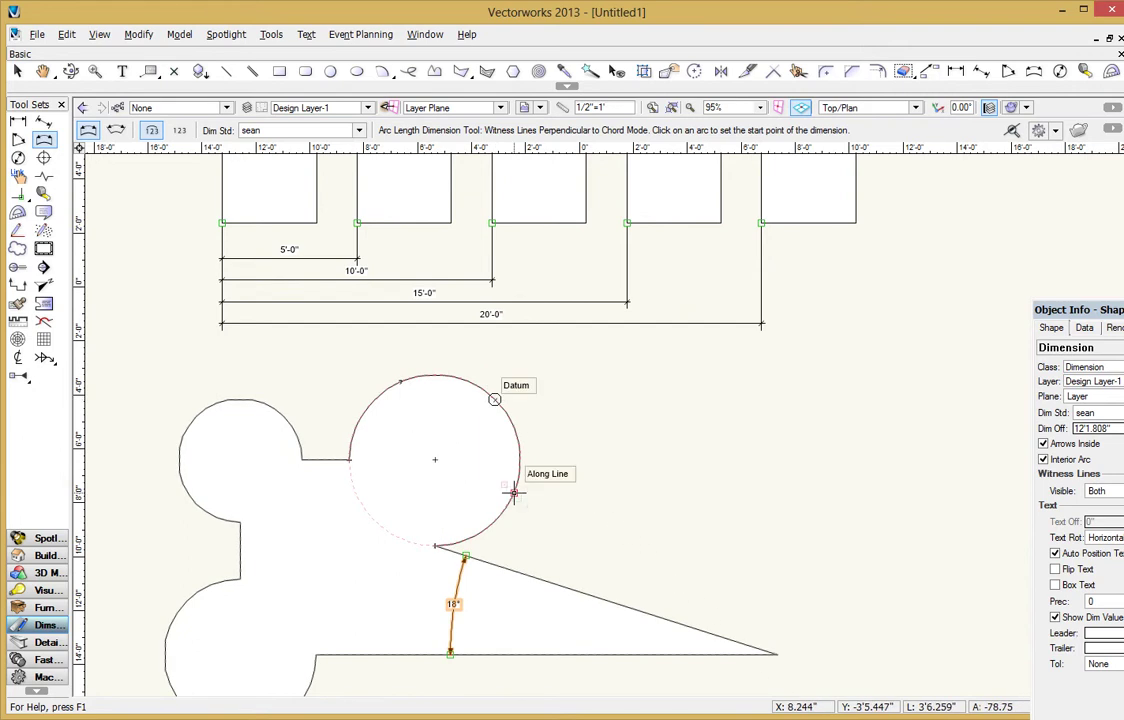
pyautogui.moveTo(513, 491)
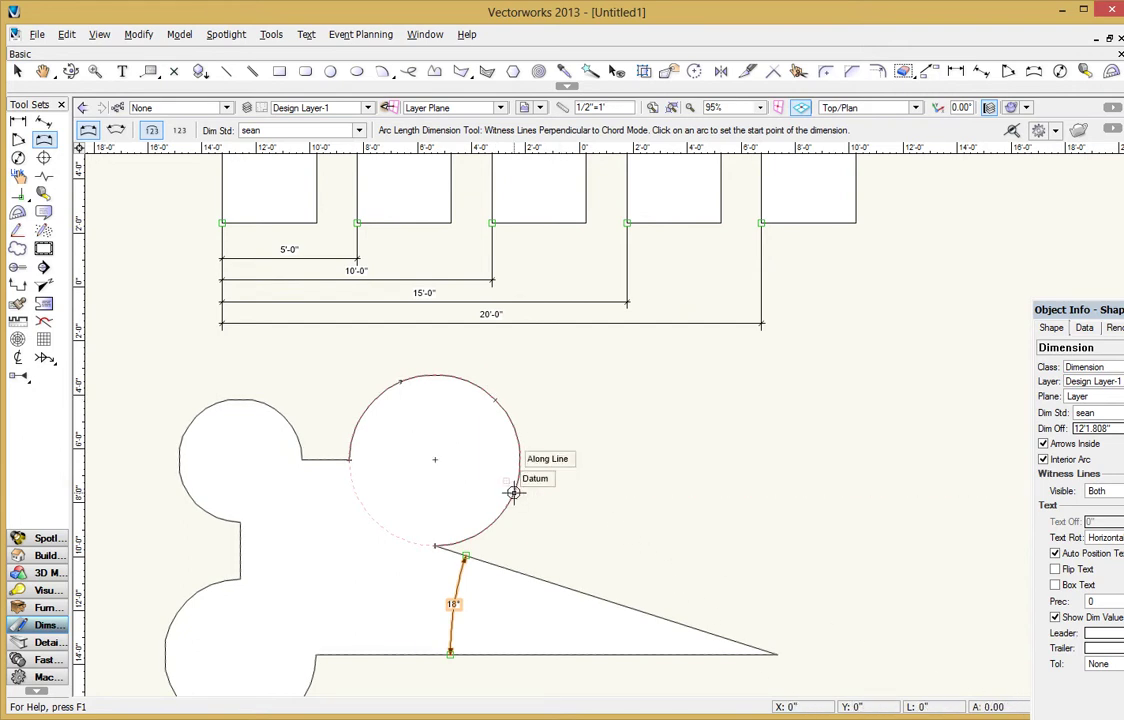
pyautogui.click(513, 491)
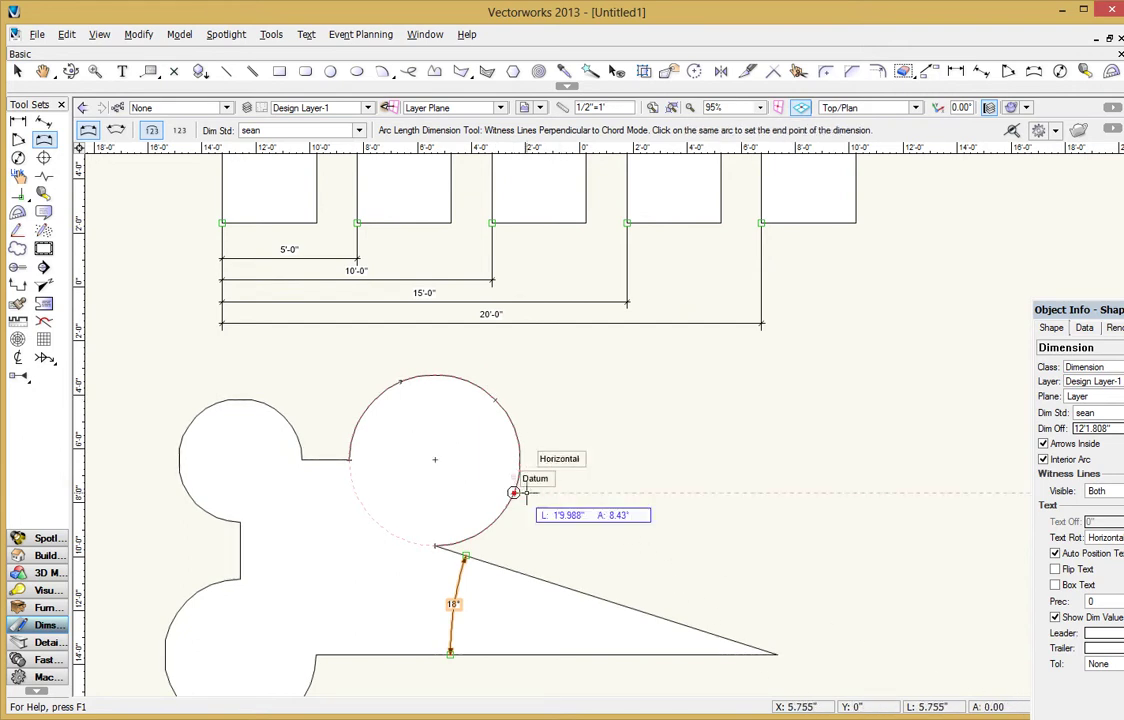
pyautogui.click(494, 399)
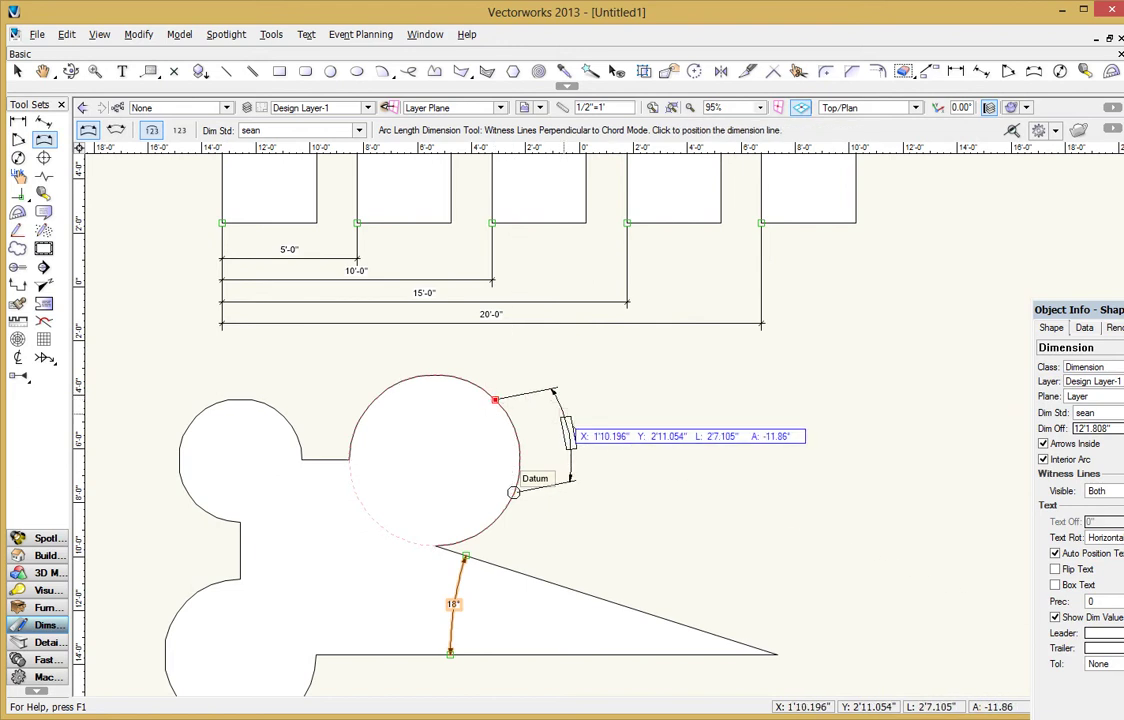
pyautogui.click(510, 425)
pyautogui.scroll(5, 504, 419)
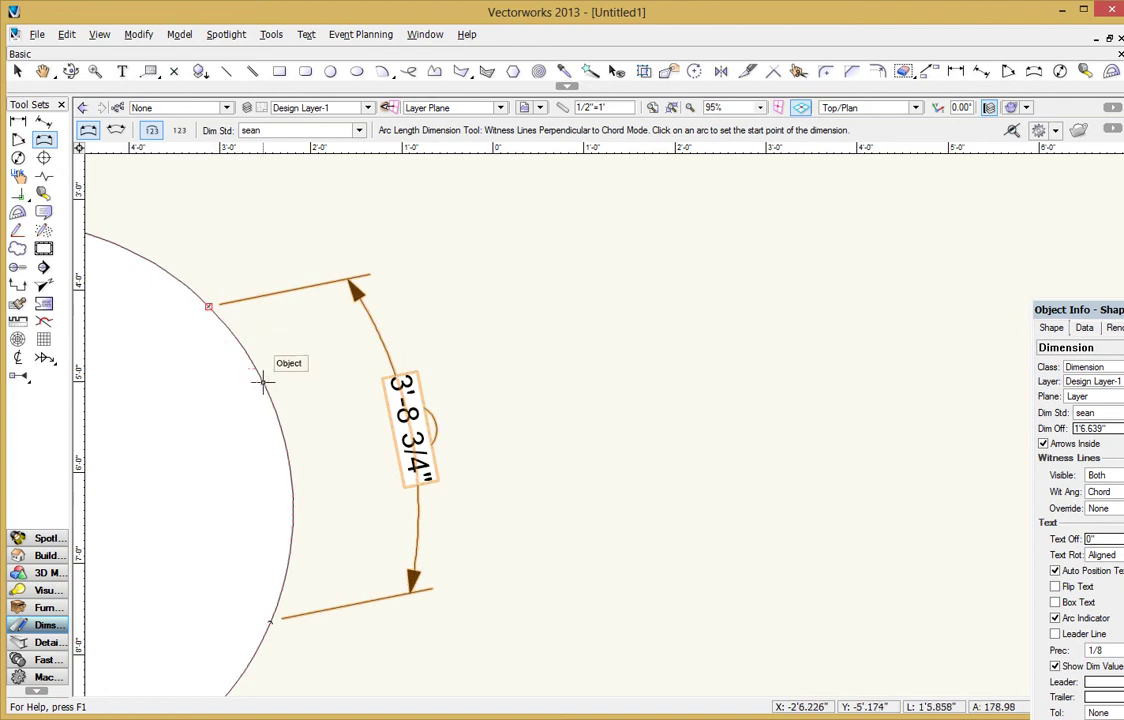
# Add an unconstrained linear dimension between the arc length dimension's two endpoints, offset about 2'10 1/2" so it sits outside it.
pyautogui.scroll(-3, 320, 540)
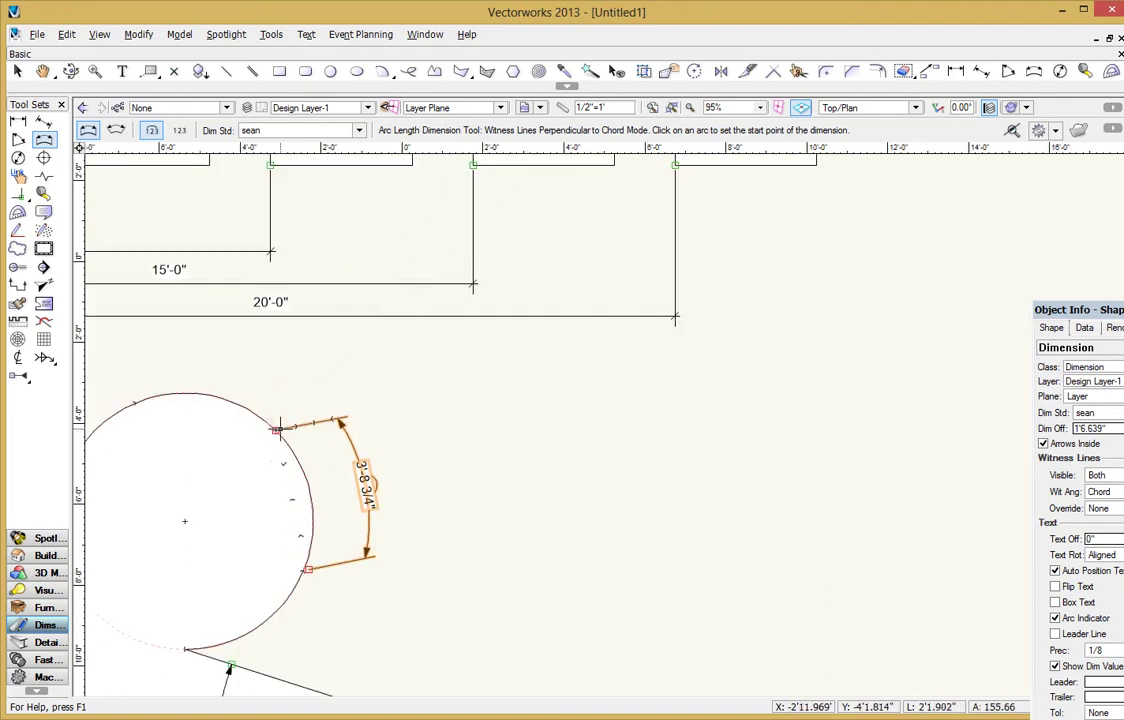
pyautogui.click(44, 120)
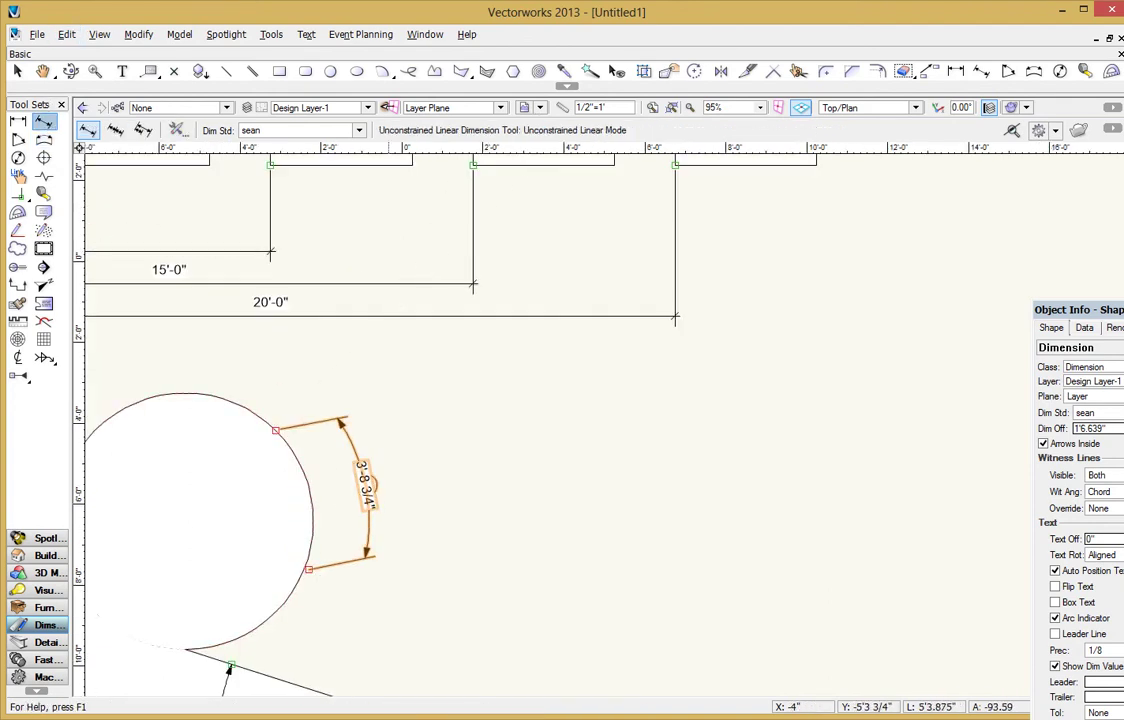
pyautogui.click(276, 430)
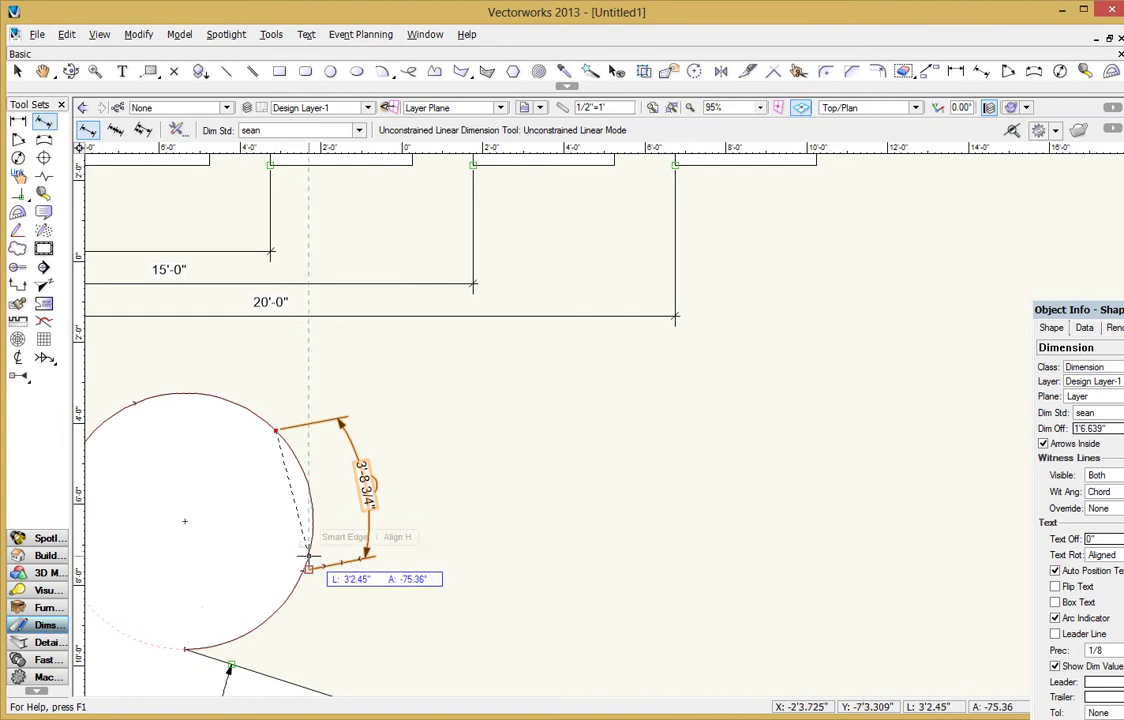
pyautogui.click(303, 570)
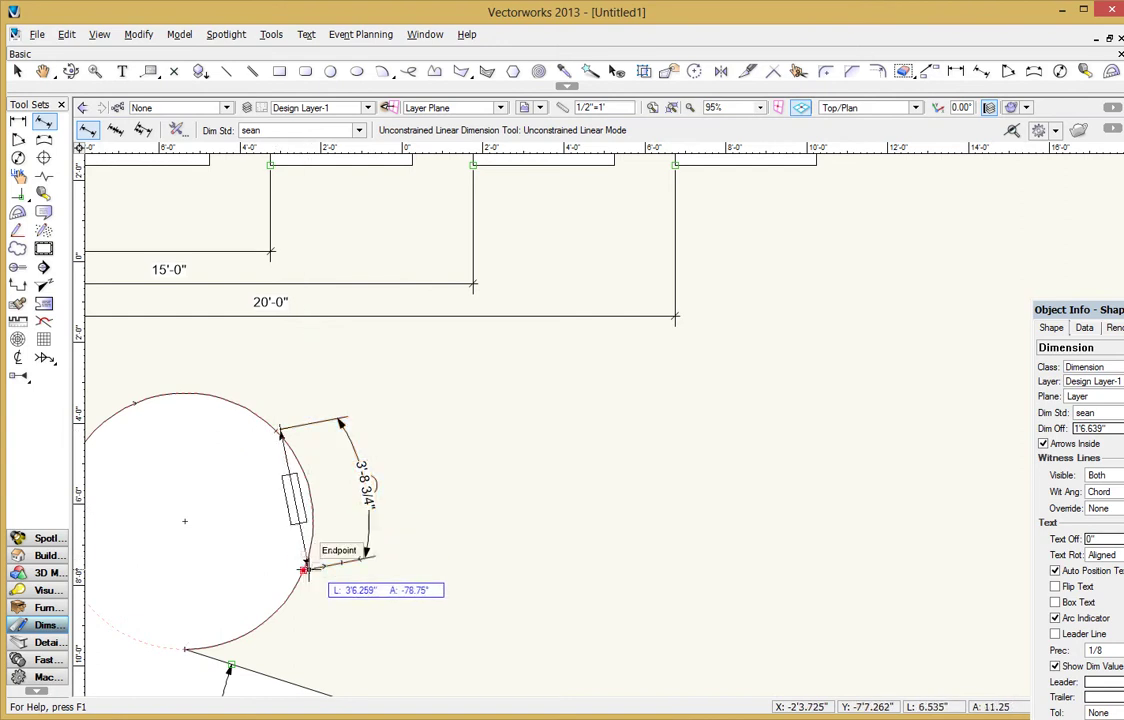
pyautogui.click(418, 550)
pyautogui.scroll(2, 584, 548)
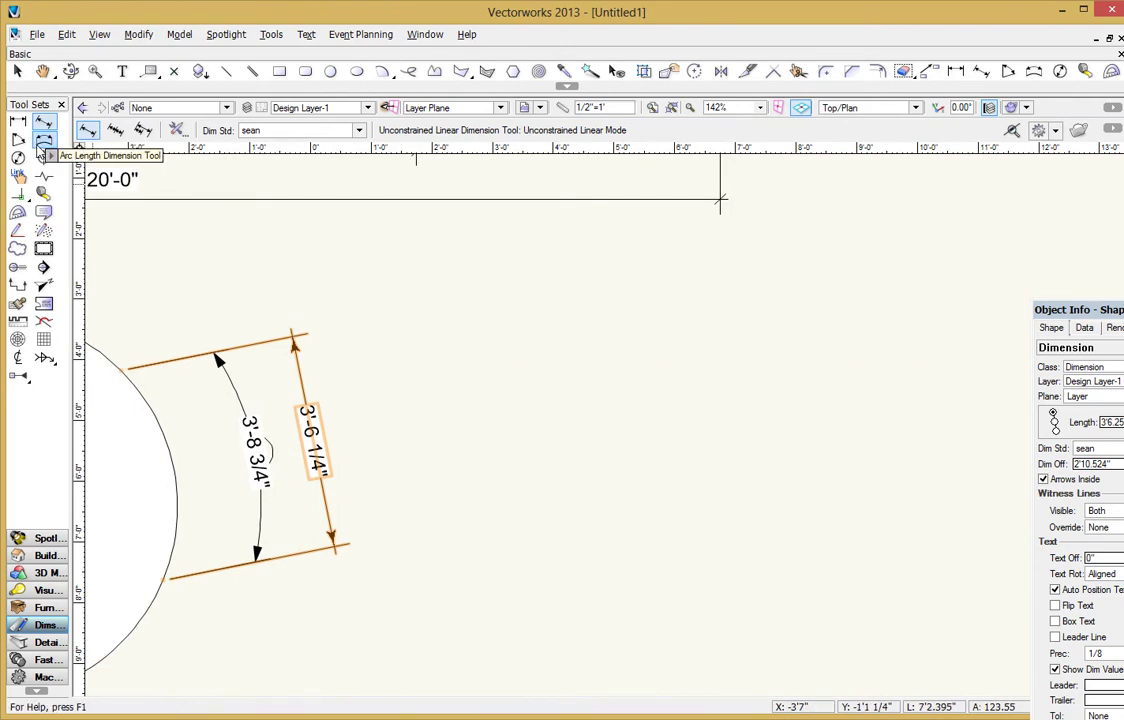
# Dimension the shape's lower-left round lobe with the Radial Dimension tool in Internal Diametrical mode, on the lobe's left side.
pyautogui.scroll(-2, 400, 615)
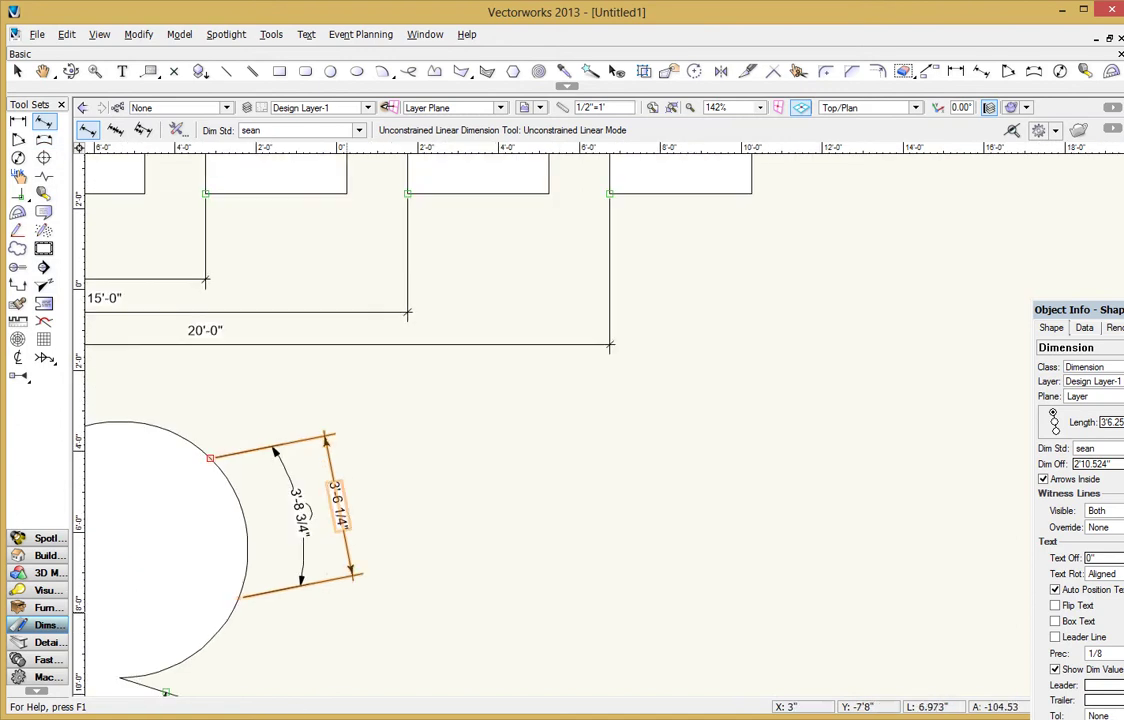
pyautogui.scroll(-2, 441, 620)
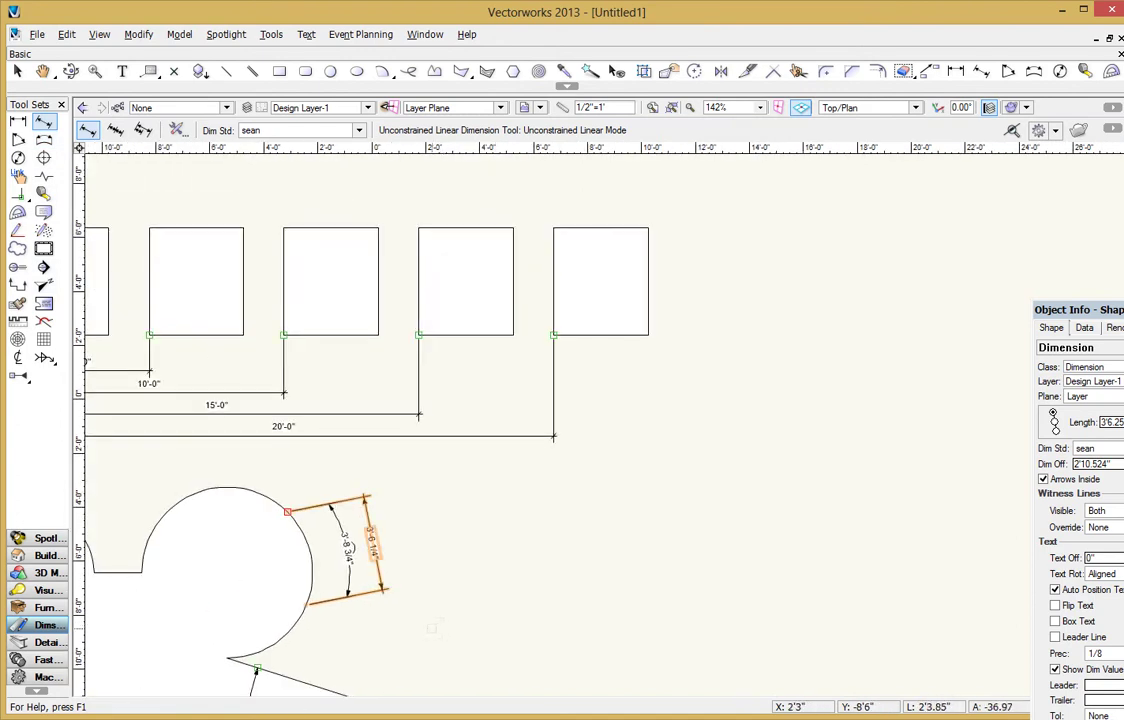
pyautogui.scroll(-3, 431, 628)
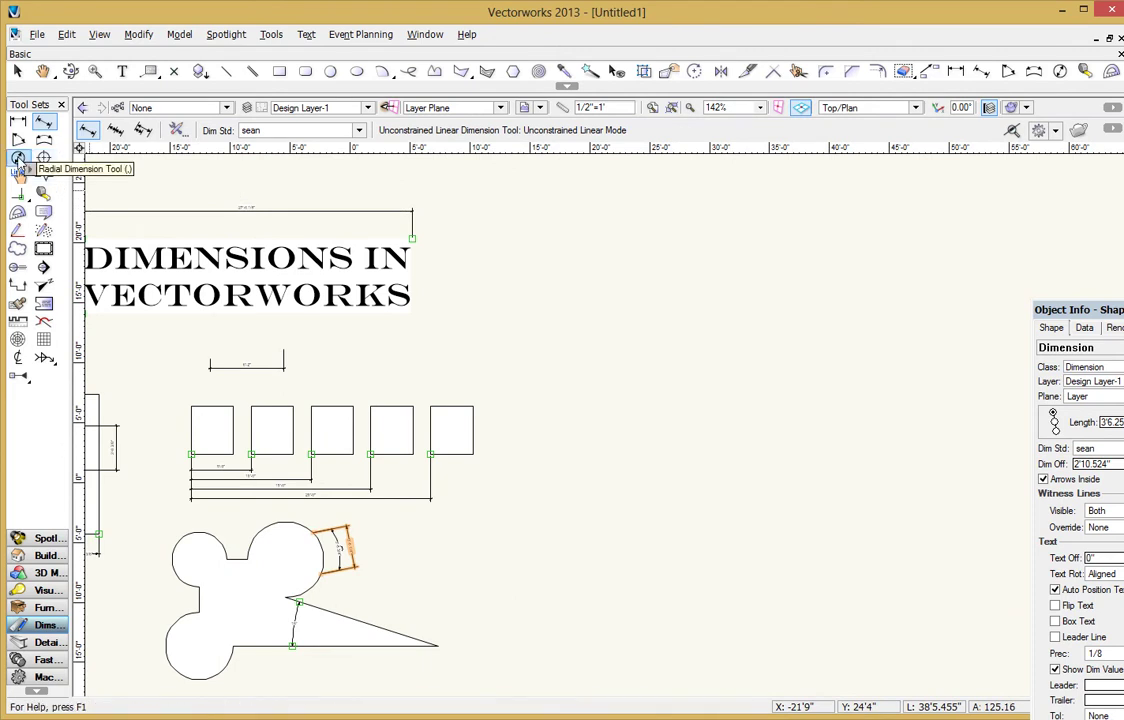
pyautogui.click(18, 160)
pyautogui.scroll(2, 439, 547)
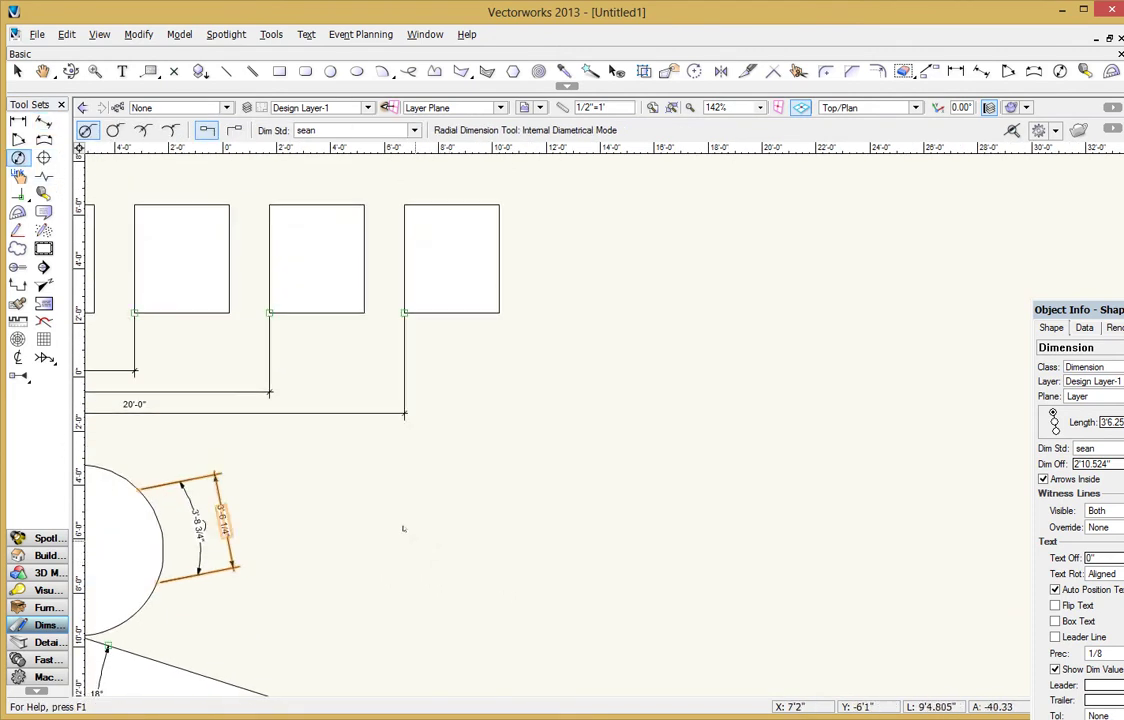
pyautogui.moveTo(404, 527)
pyautogui.mouseDown(button='middle')
pyautogui.moveTo(947, 484)
pyautogui.moveTo(805, 472)
pyautogui.moveTo(705, 401)
pyautogui.mouseUp(button='middle')
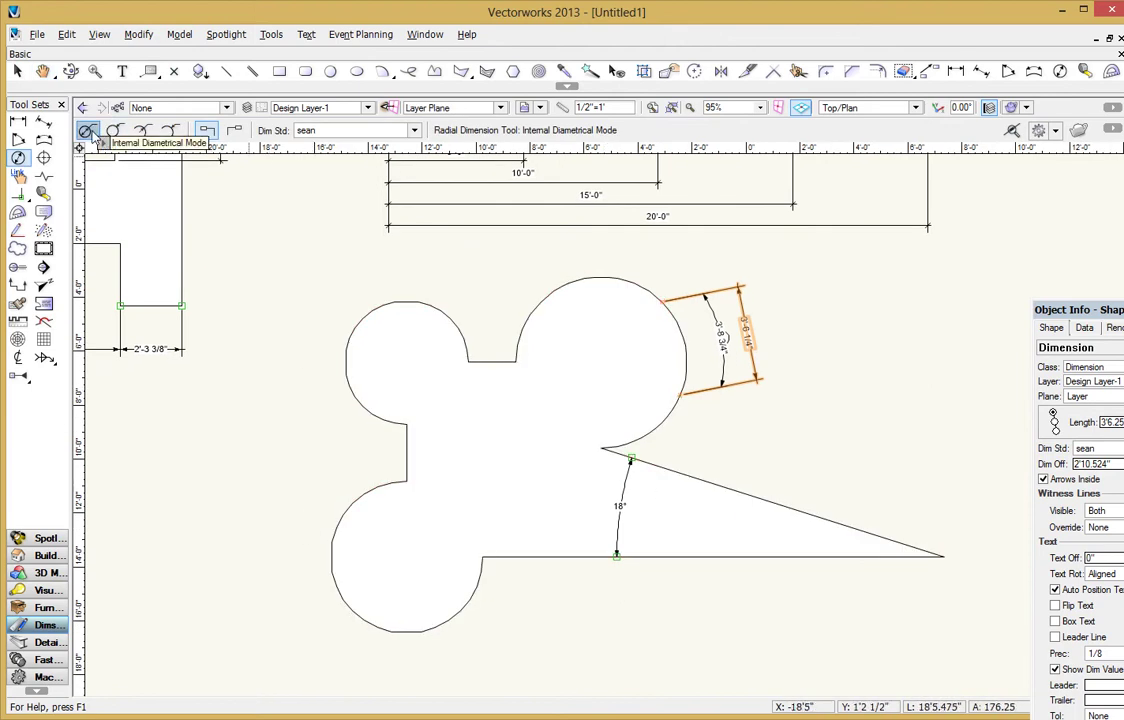
pyautogui.click(336, 527)
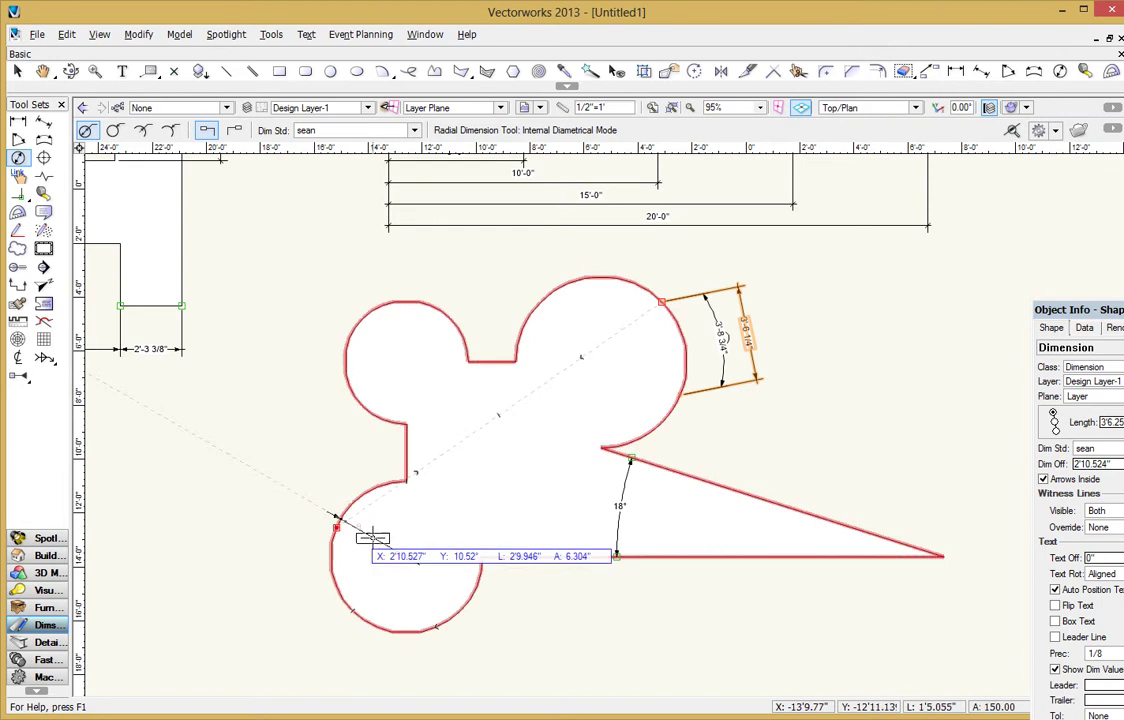
pyautogui.click(330, 588)
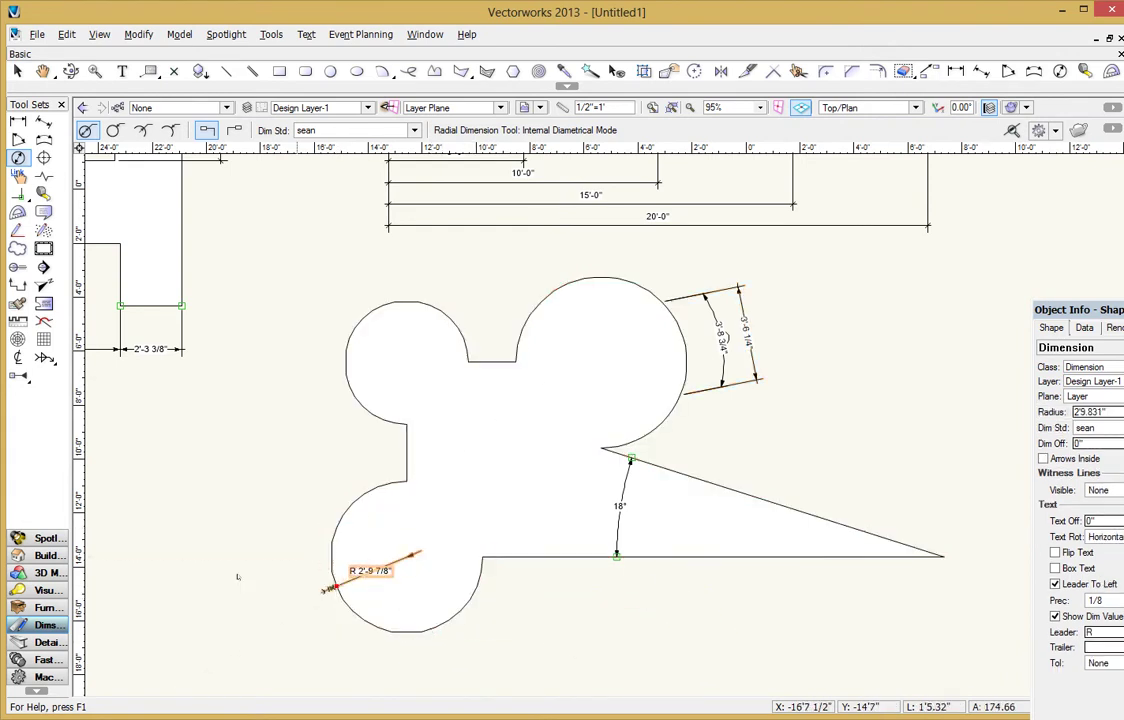
# Add an External Diametrical dimension to the lower-left round lobe, with its label outside the arc at its lower left.
pyautogui.click(115, 131)
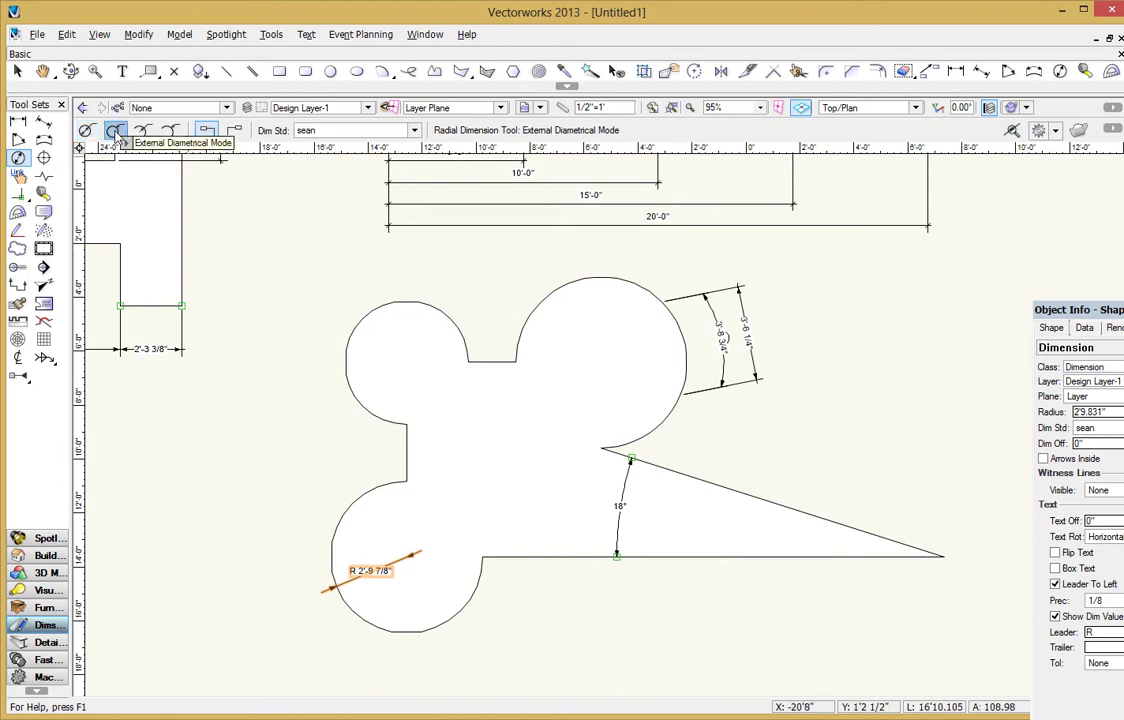
pyautogui.click(330, 632)
pyautogui.scroll(2, 627, 585)
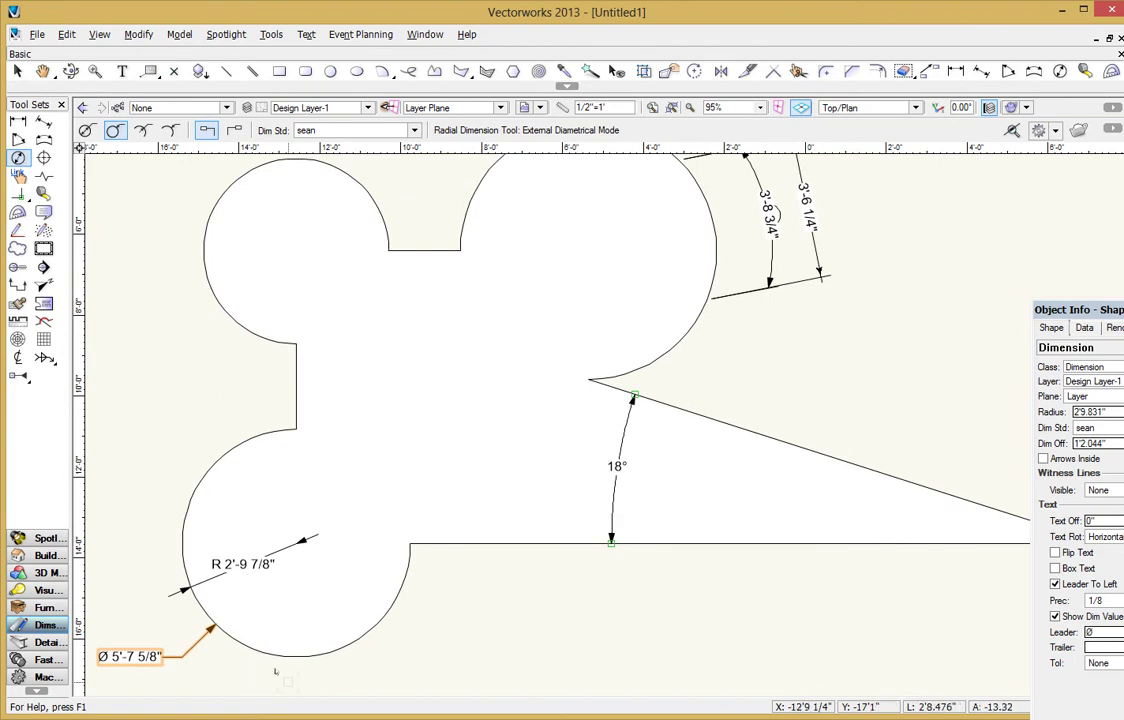
# Try to dimension the shape's lower-left round lobe with the Radial Dimension tool in Interior Radial mode.
pyautogui.click(143, 130)
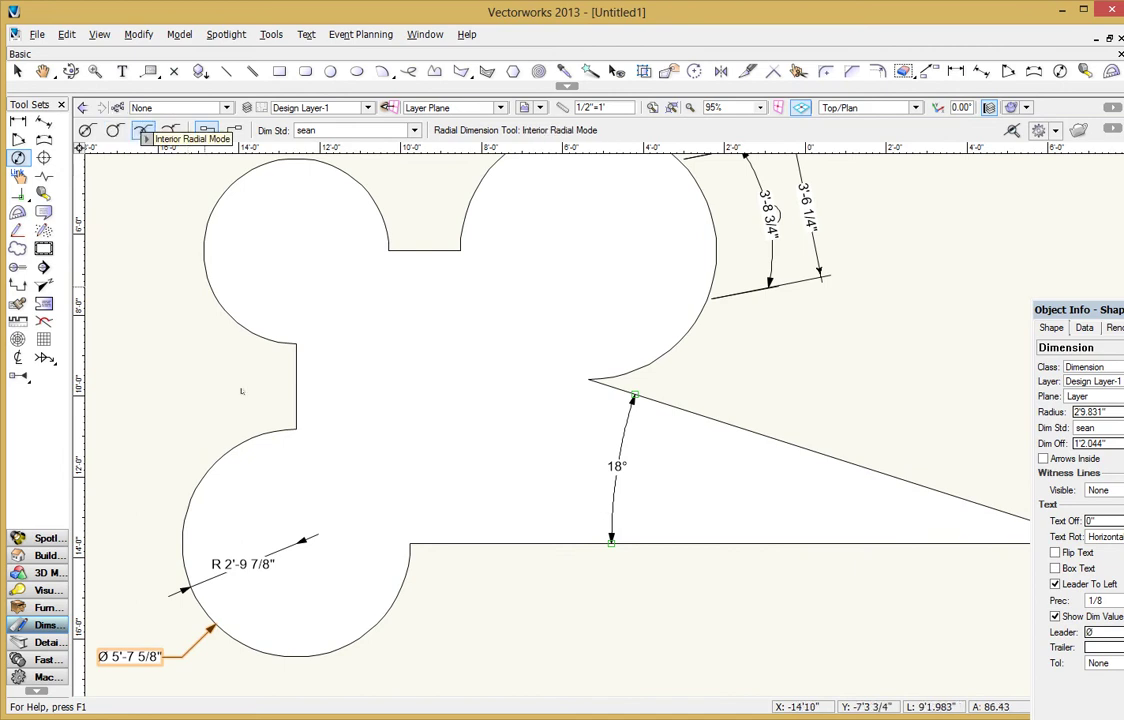
pyautogui.click(197, 455)
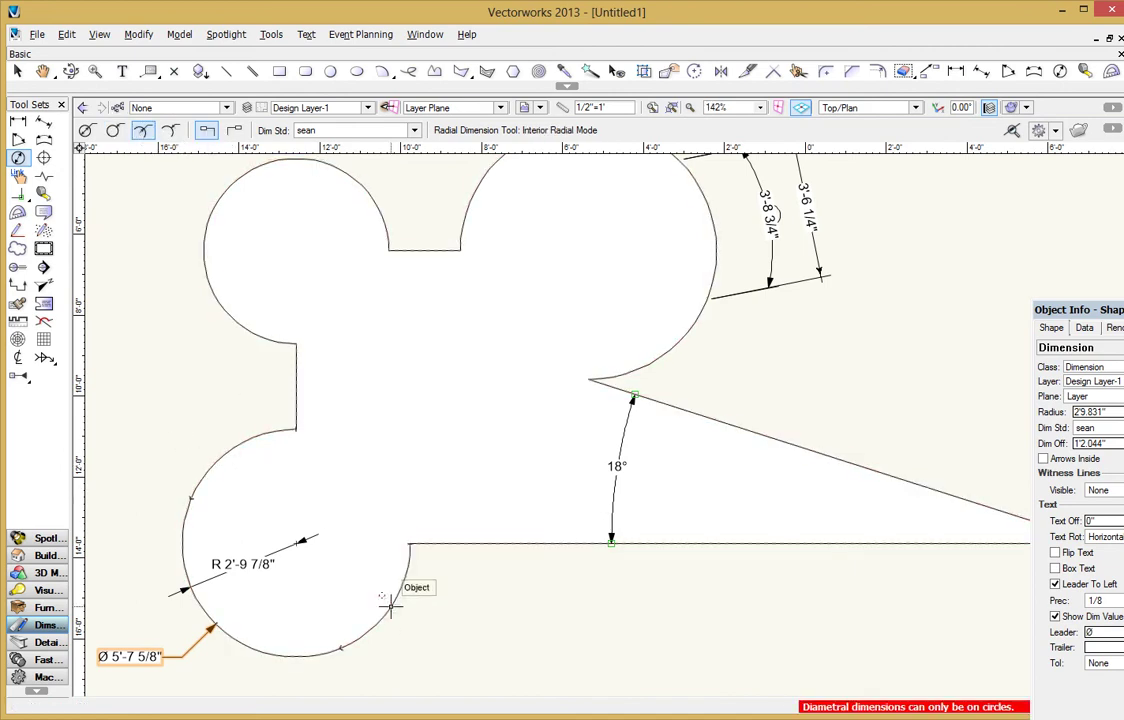
# Draw a circle with a radius of about 3'3 1/2" in the empty area left of the irregular shape.
pyautogui.scroll(-3, 530, 545)
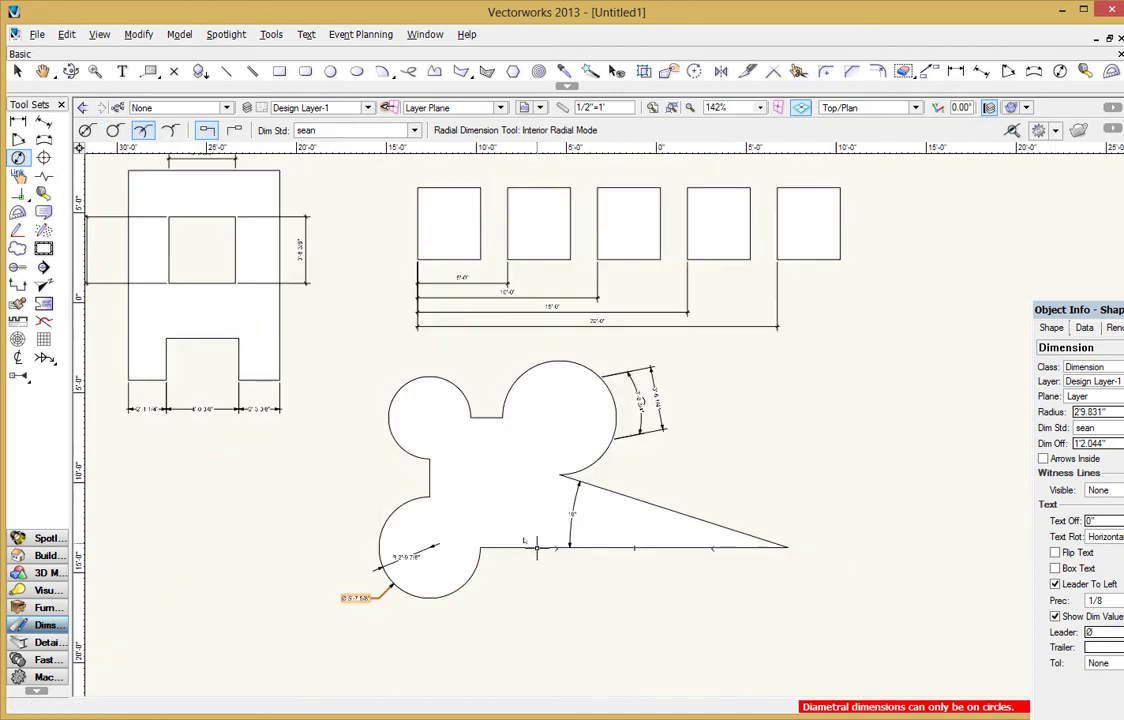
pyautogui.click(330, 71)
pyautogui.click(291, 505)
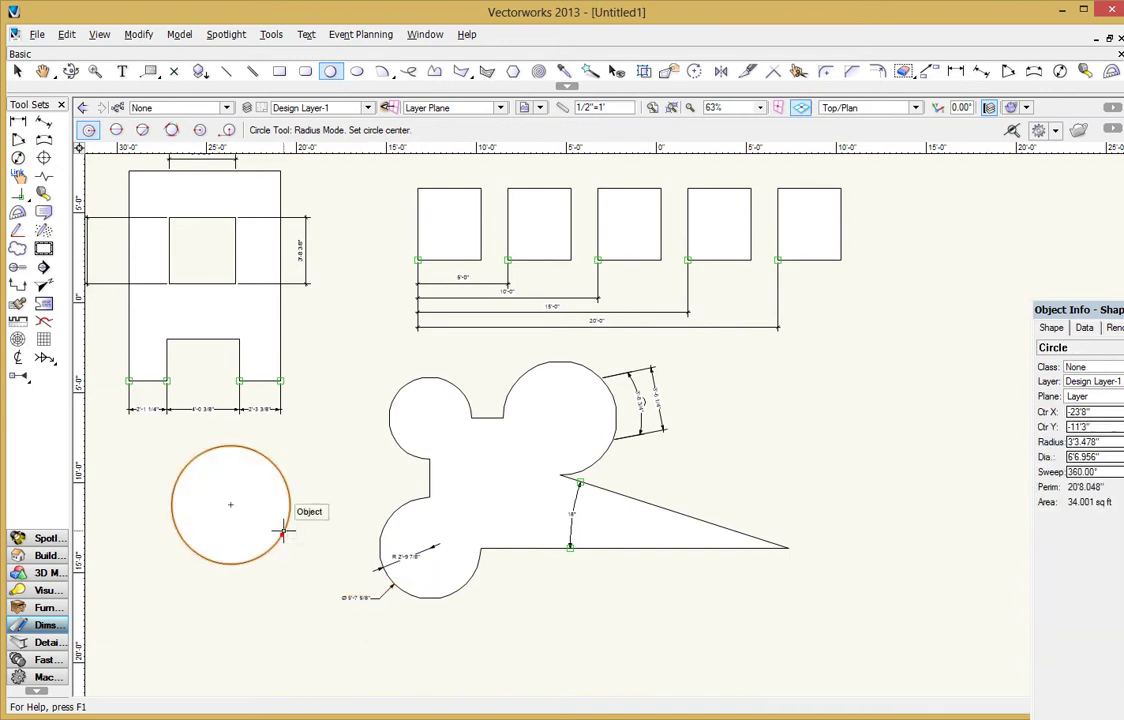
# Add an Interior Radial dimension toward the circle's upper right, with its label outside, offset about 2'10".
pyautogui.click(19, 157)
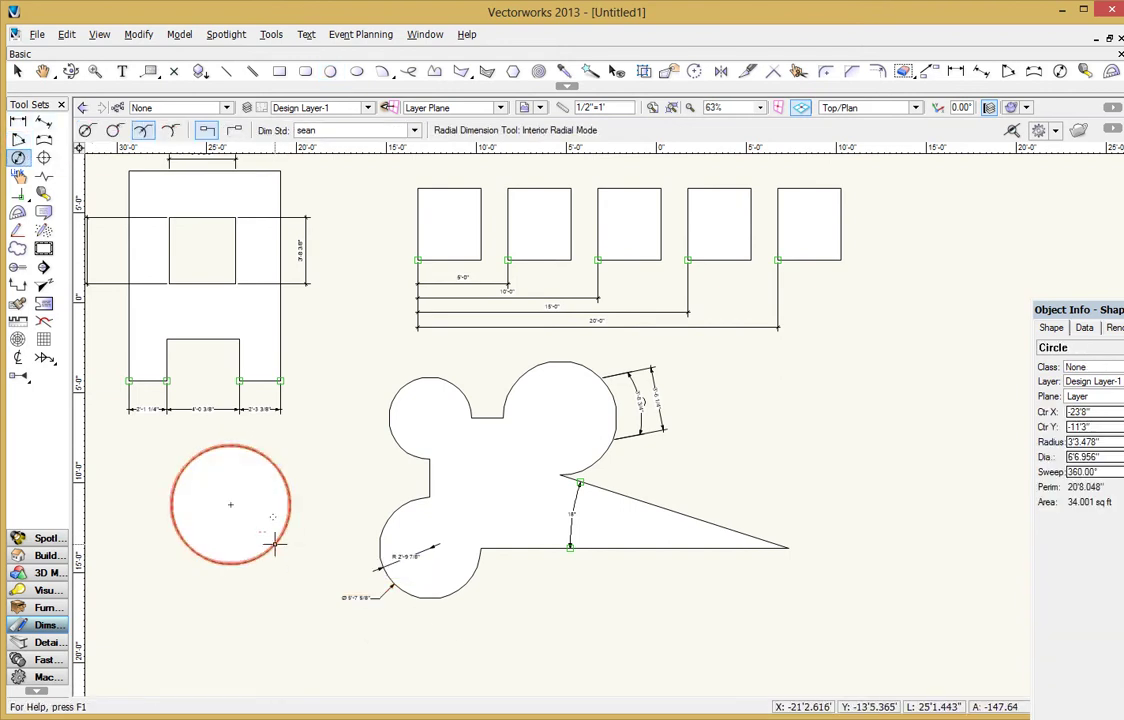
pyautogui.click(276, 469)
pyautogui.click(321, 447)
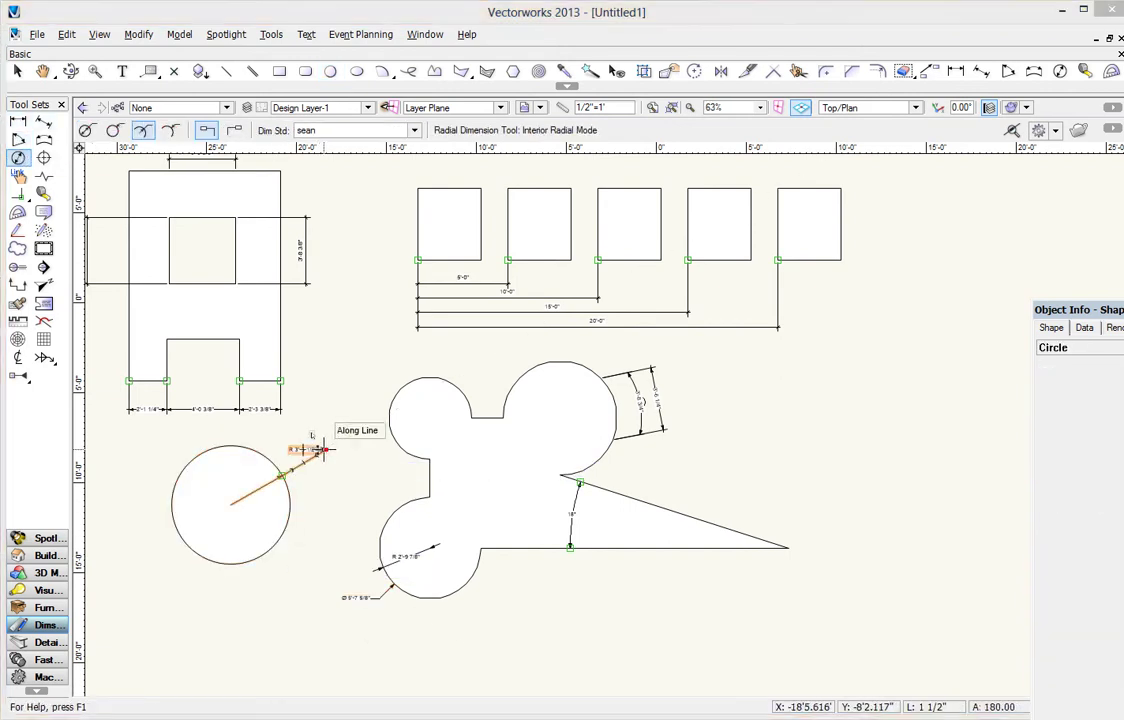
pyautogui.scroll(2, 321, 447)
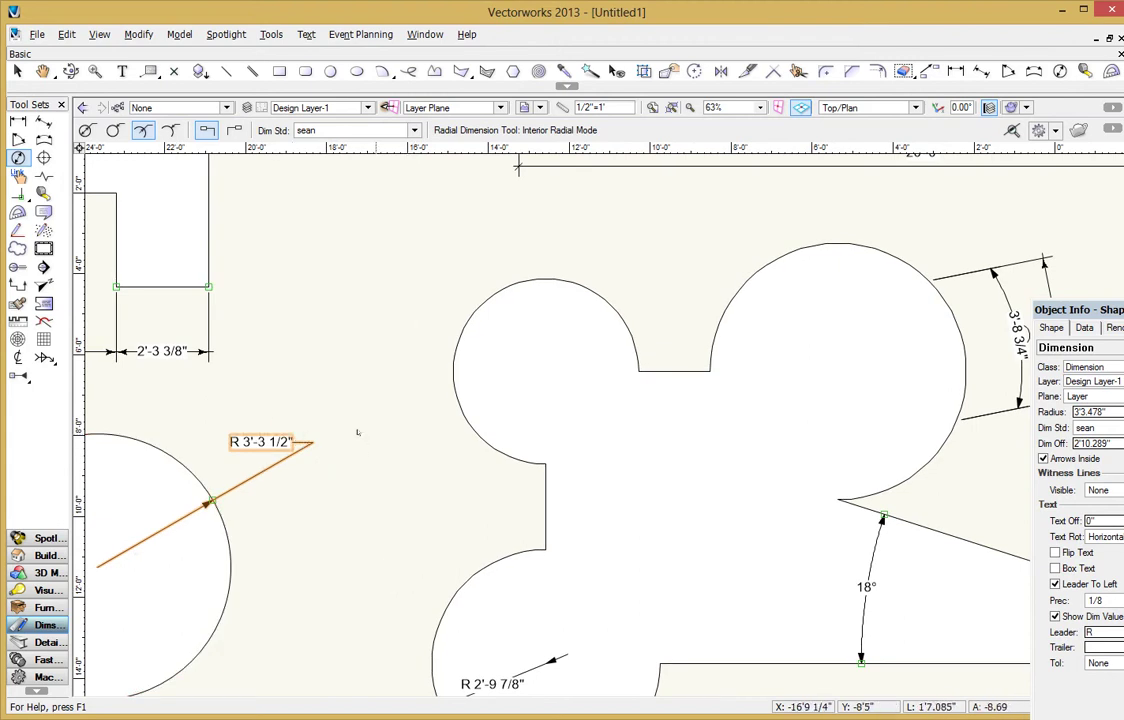
# Add an External Radial dimension at the circle's lower right, with its label outside, offset about 1'6 1/2".
pyautogui.scroll(-1, 357, 432)
pyautogui.press('u')
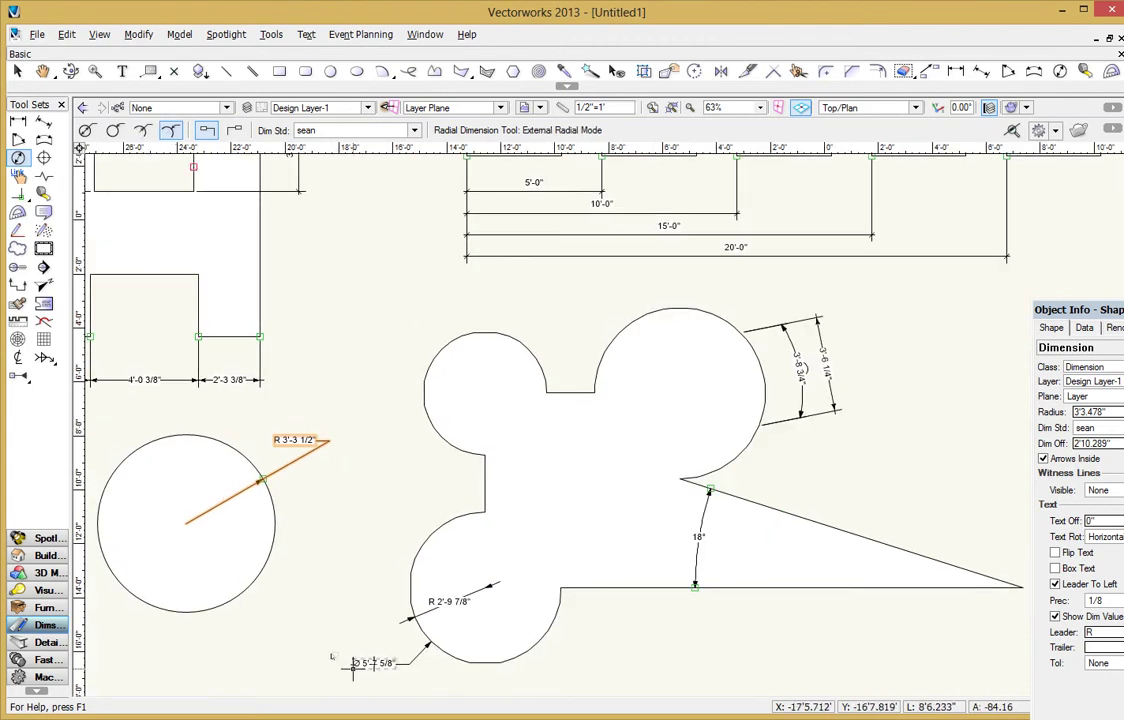
pyautogui.click(272, 522)
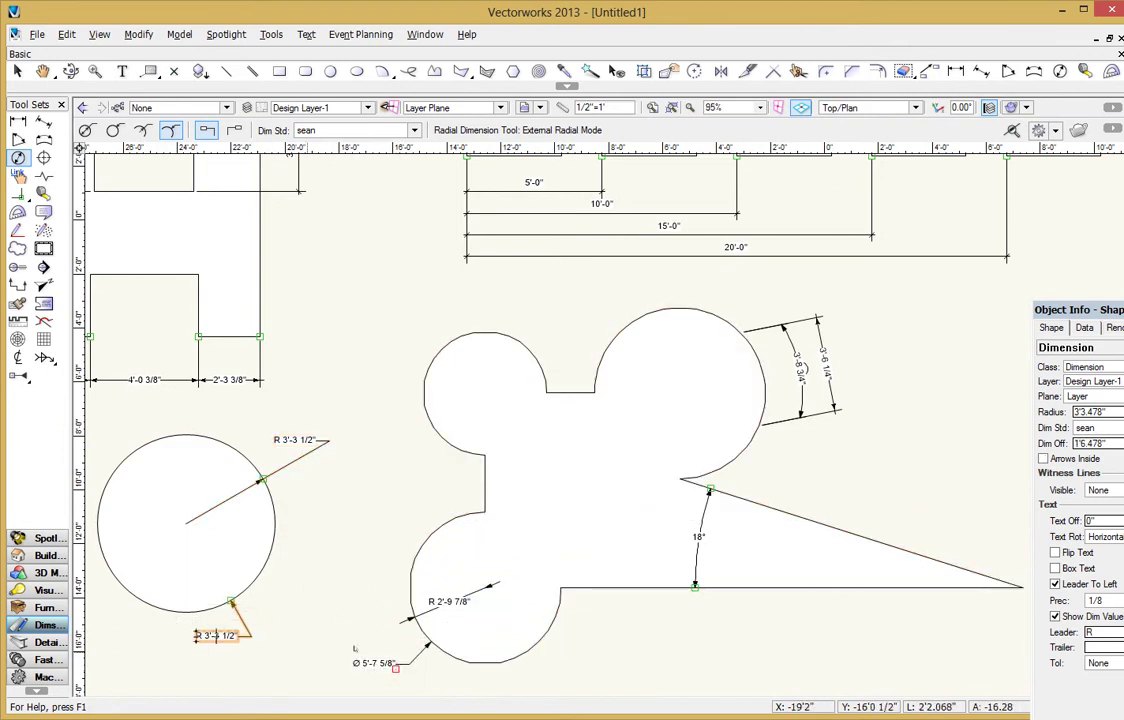
pyautogui.click(398, 664)
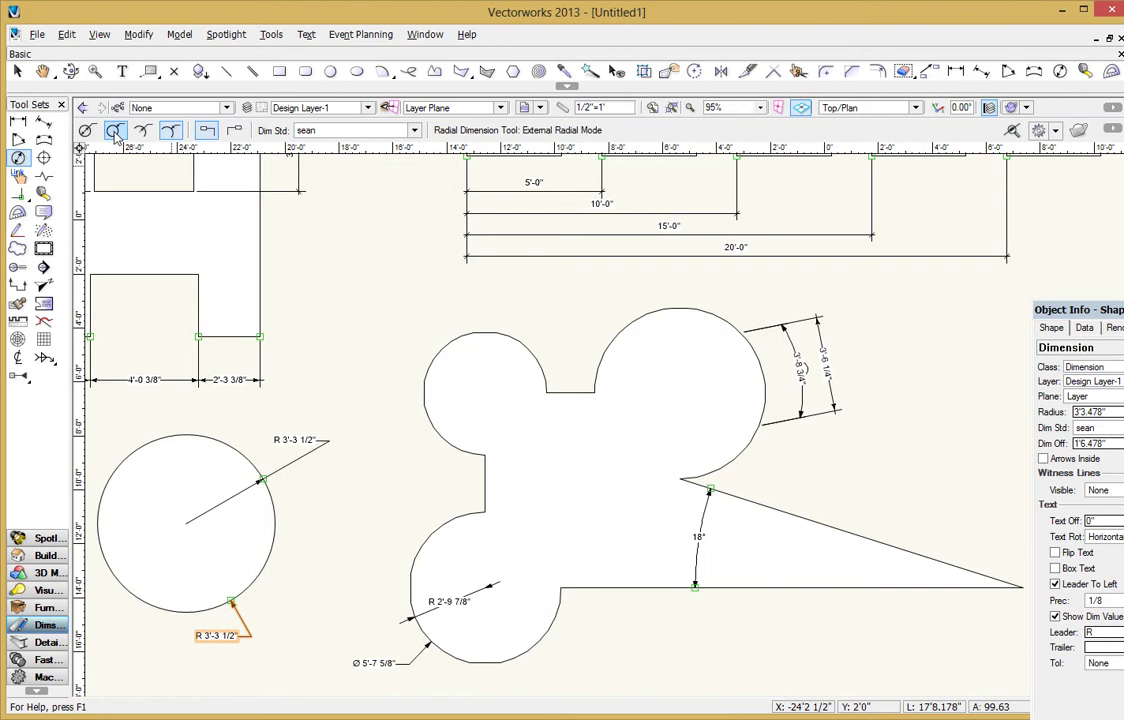
# Add another External Radial dimension at the circle's lower left, with its label inside the circle, offset about 1'2 1/2".
pyautogui.click(275, 523)
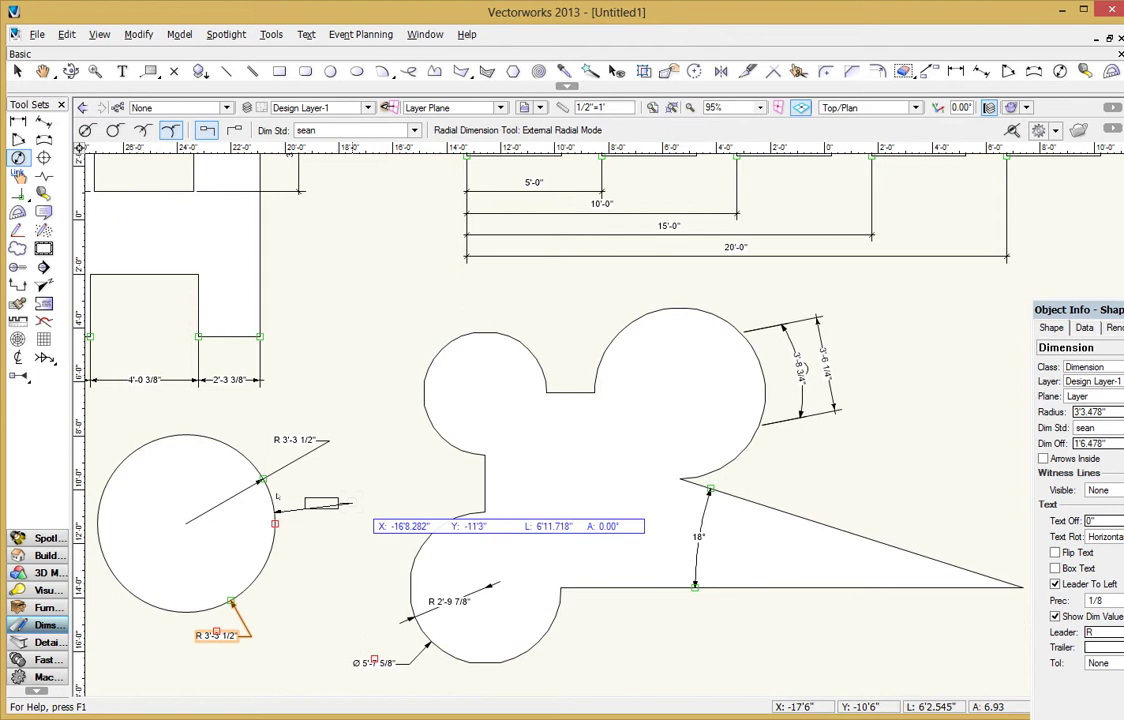
pyautogui.click(190, 505)
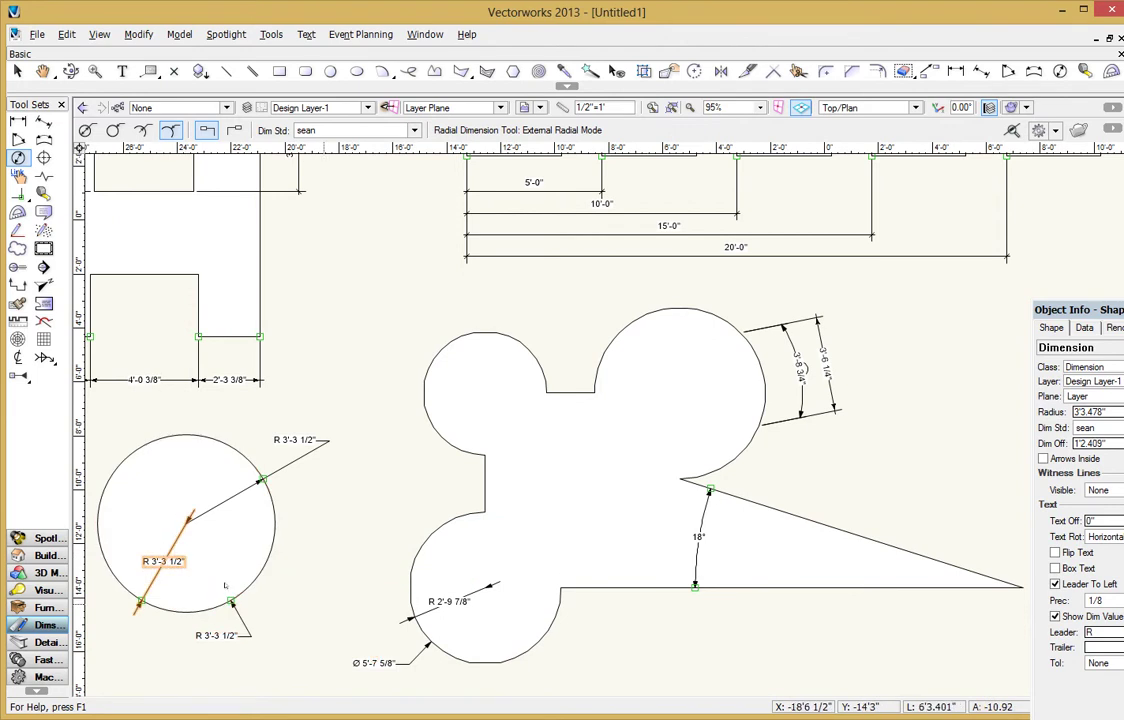
pyautogui.scroll(2, 222, 580)
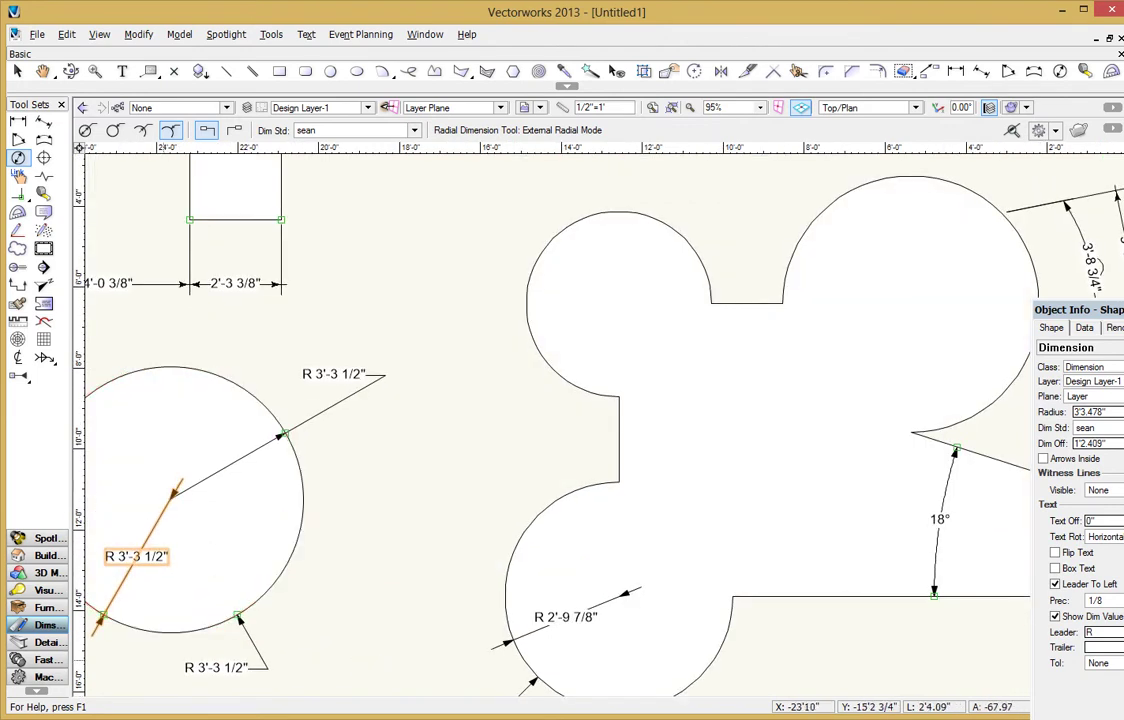
pyautogui.scroll(-2, 396, 495)
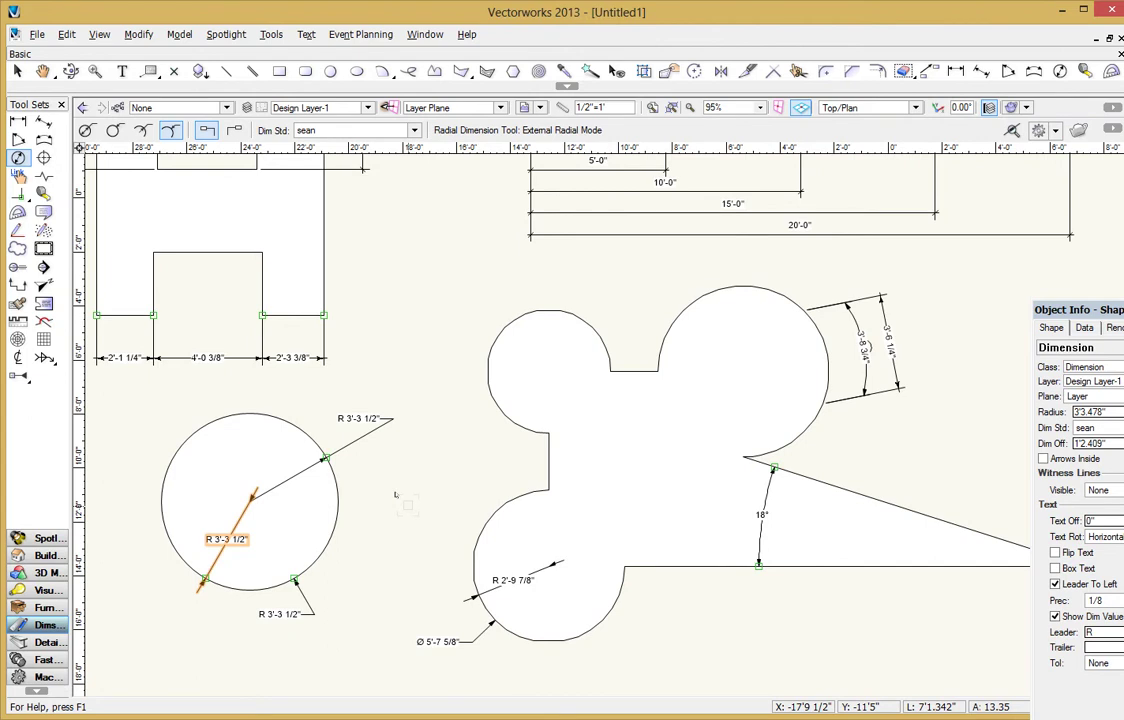
# Place a center mark on the circle and try to place one on the irregular shape's largest round lobe.
pyautogui.click(44, 158)
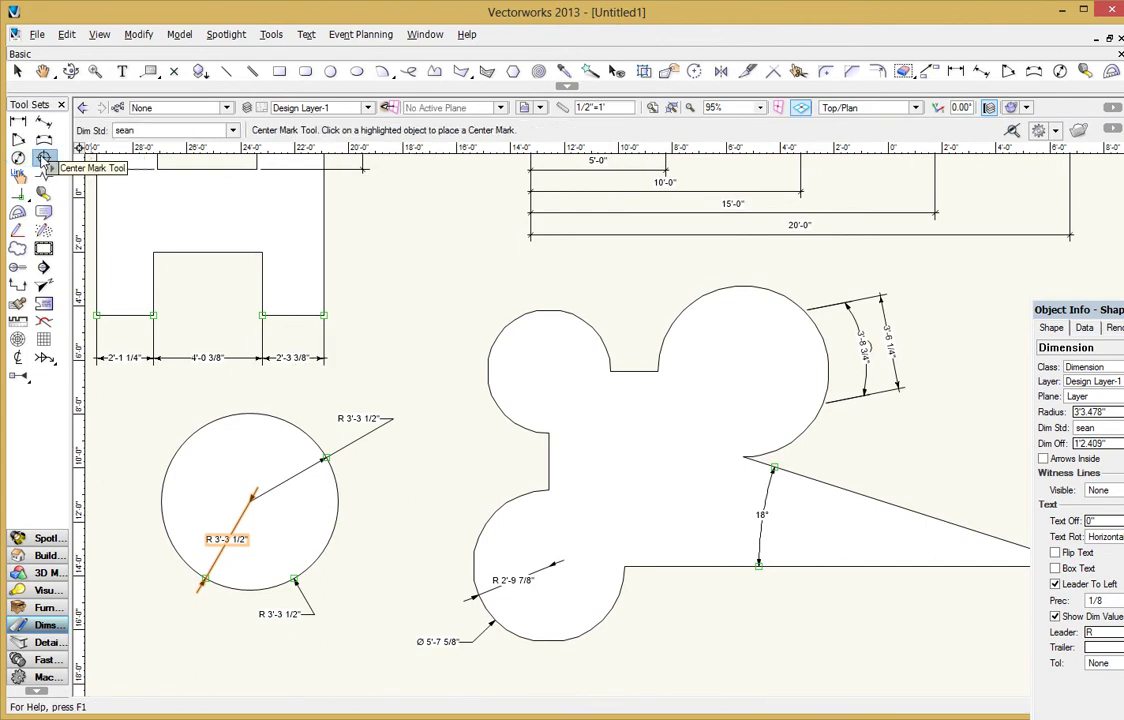
pyautogui.click(258, 403)
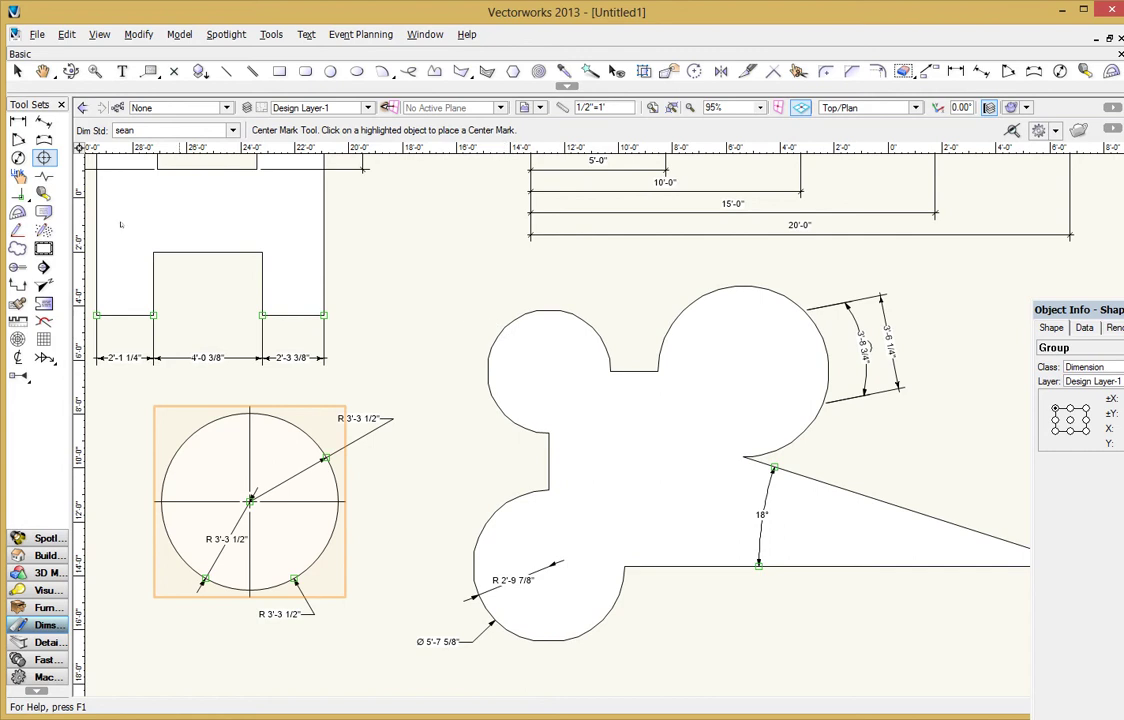
pyautogui.click(670, 317)
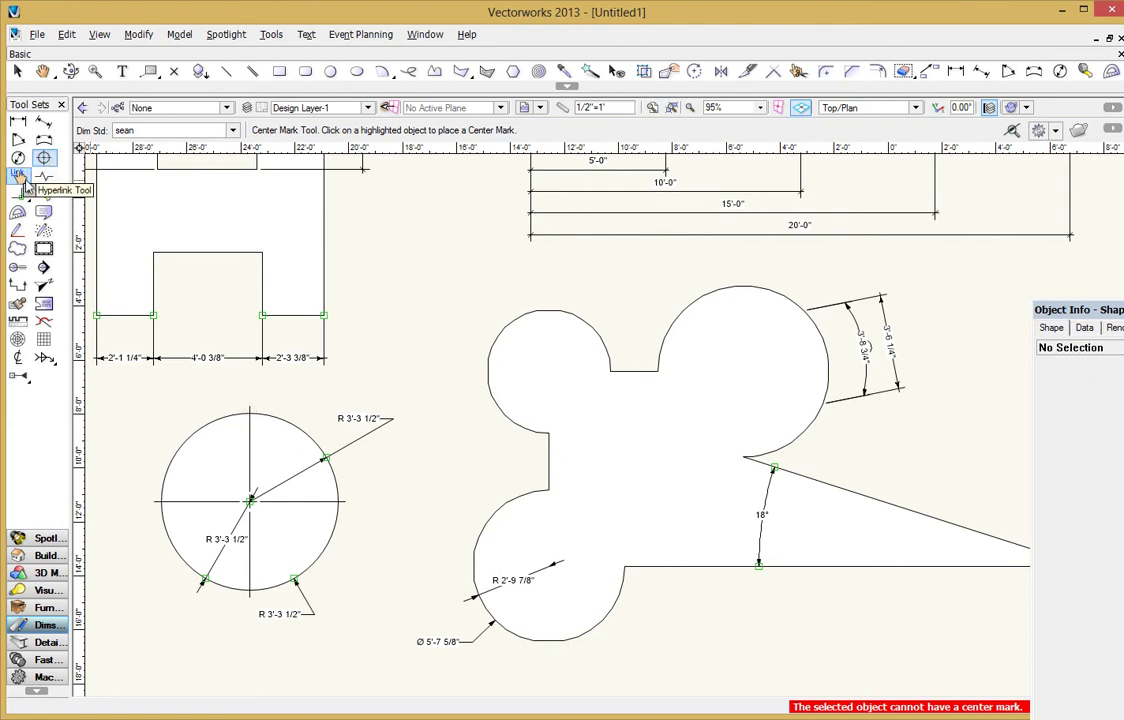
# Draw a vertical double line about 12' long with 2'3" separation, left of the circle.
pyautogui.hotkey('ctrl', '-')
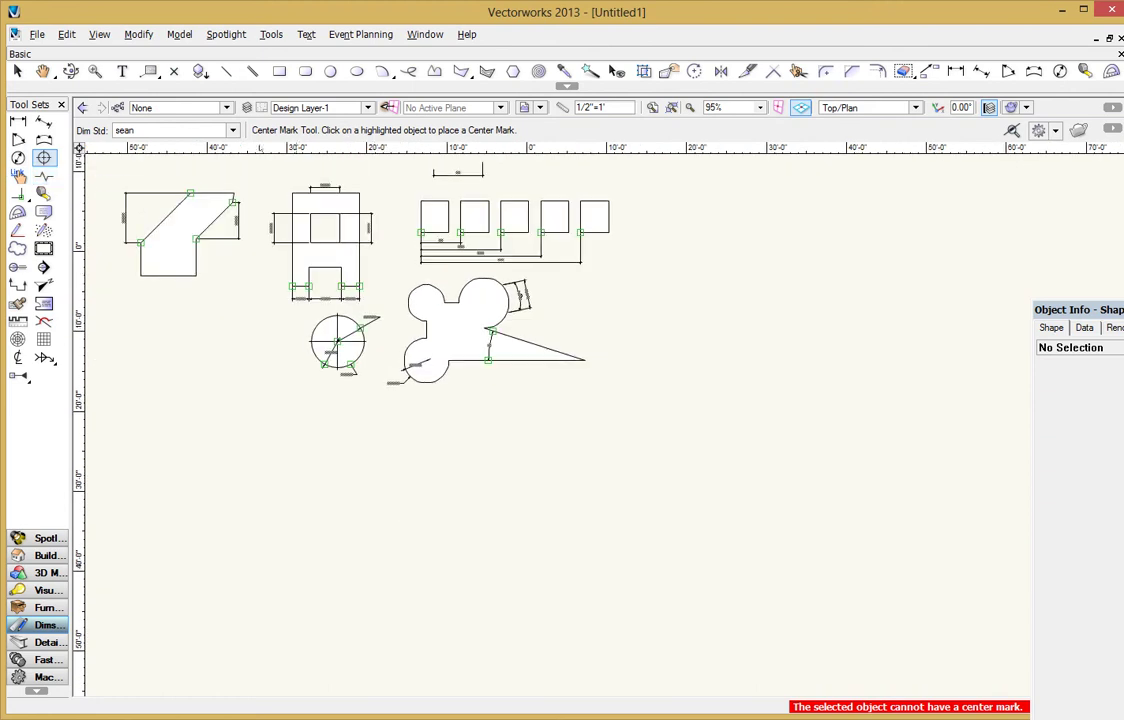
pyautogui.click(252, 71)
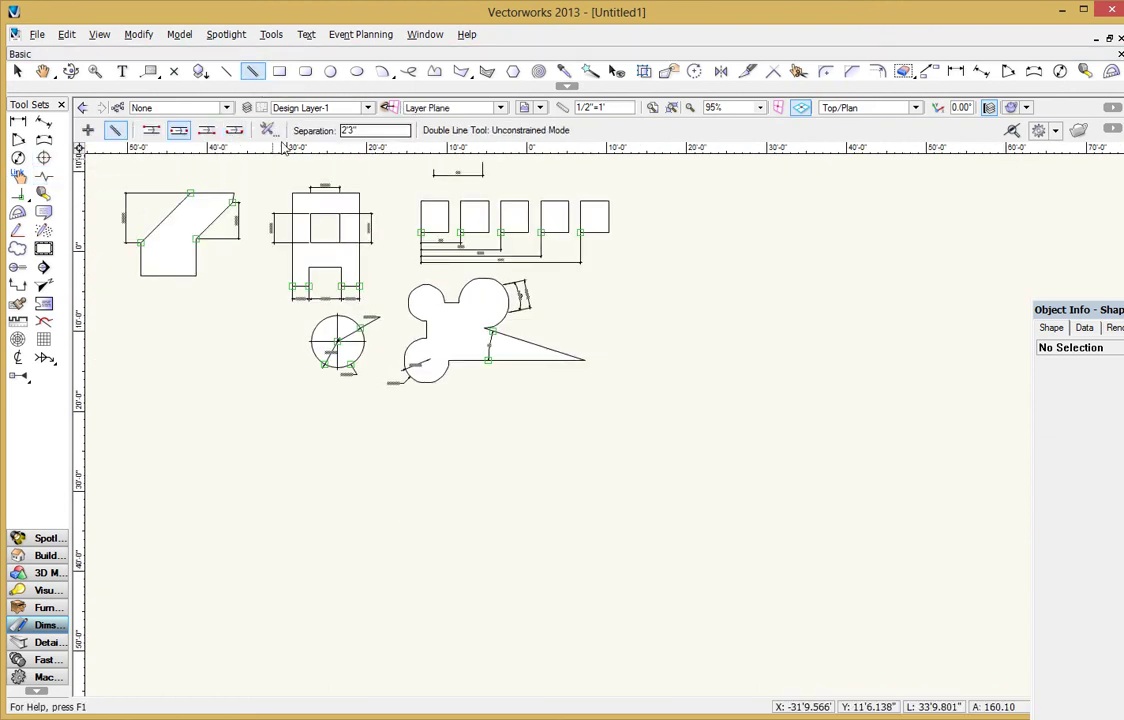
pyautogui.click(226, 301)
pyautogui.click(226, 396)
# Try a short horizontal break line over the lower end of the double line's left line, and undo it.
pyautogui.scroll(5, 146, 406)
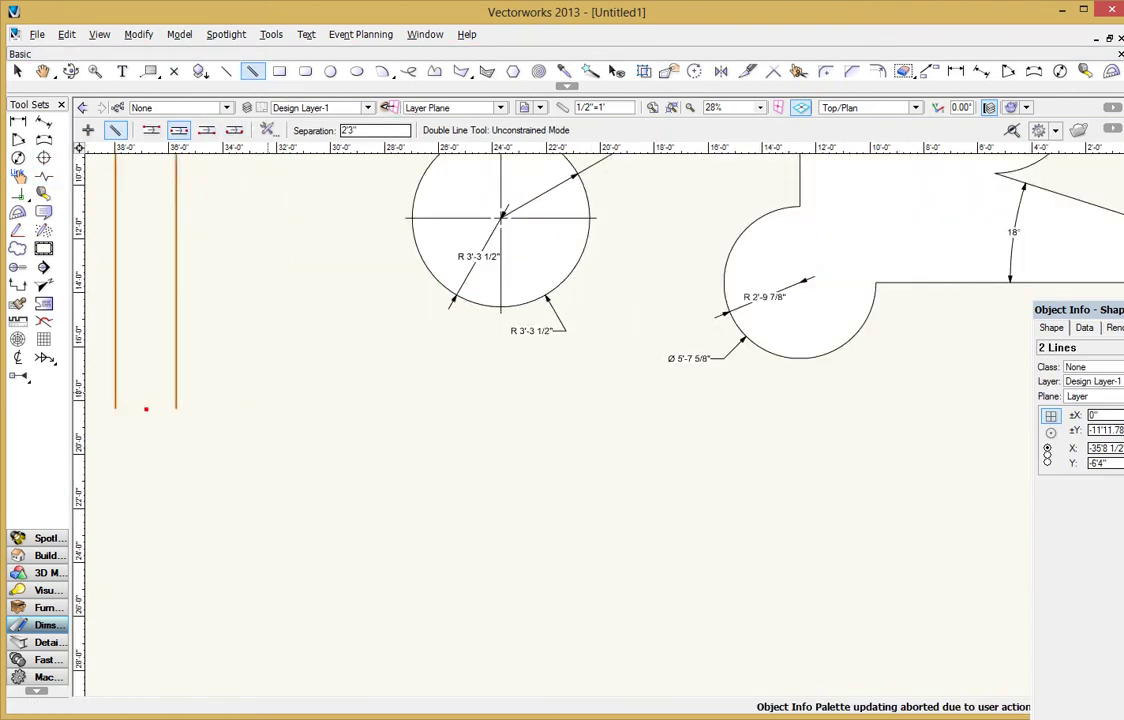
pyautogui.scroll(-2, 236, 384)
pyautogui.moveTo(236, 384); pyautogui.dragTo(376, 364, button='middle')
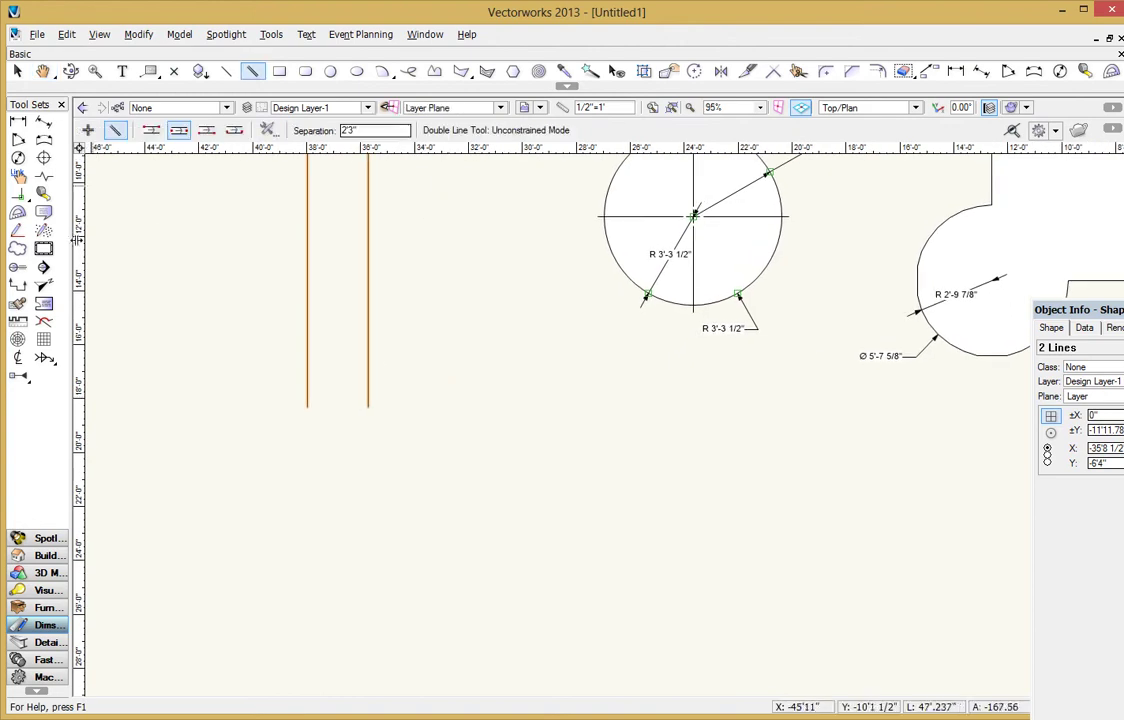
pyautogui.click(44, 176)
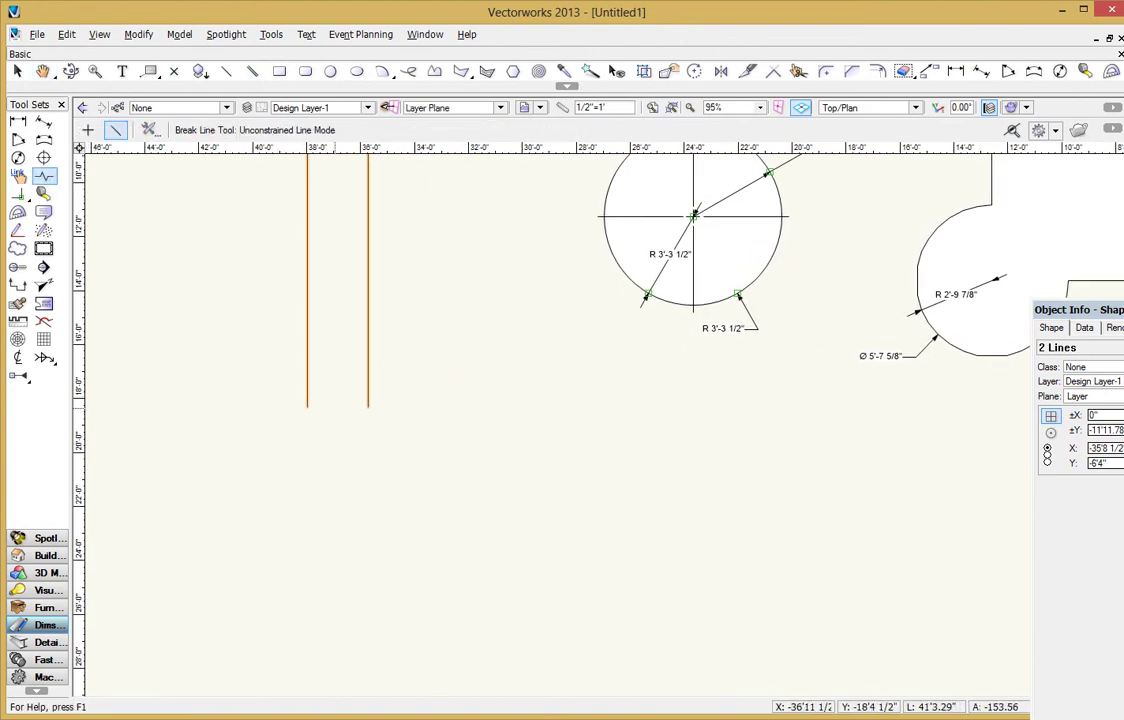
pyautogui.click(264, 406)
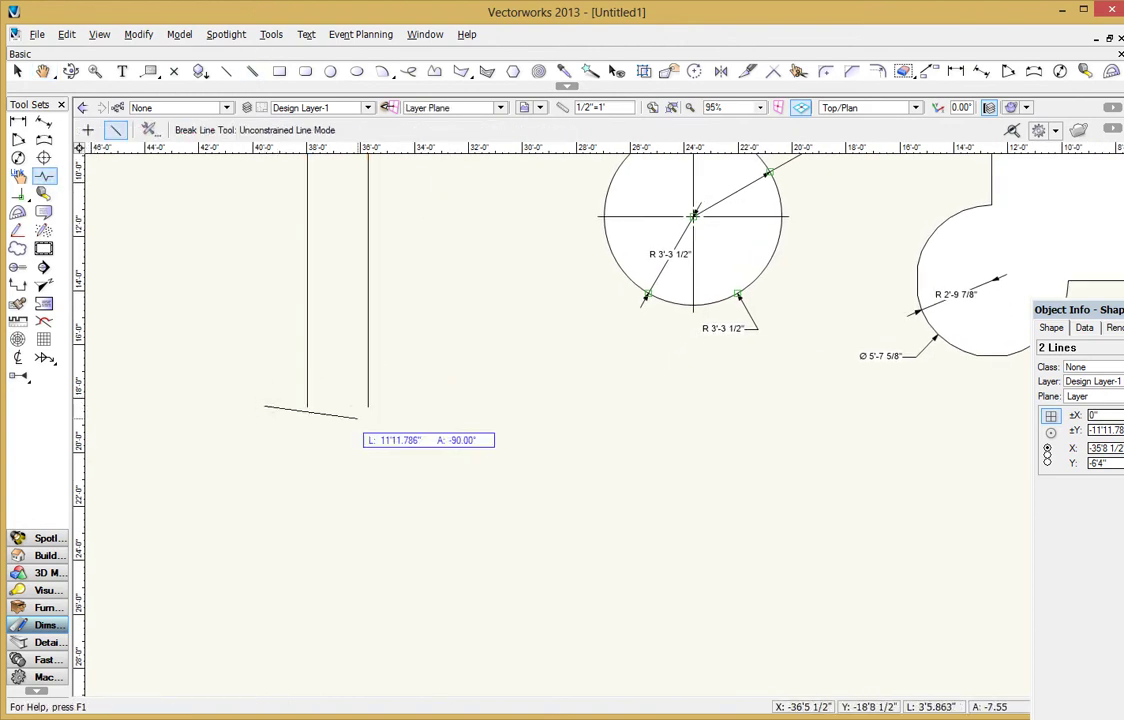
pyautogui.click(338, 406)
pyautogui.click(558, 459)
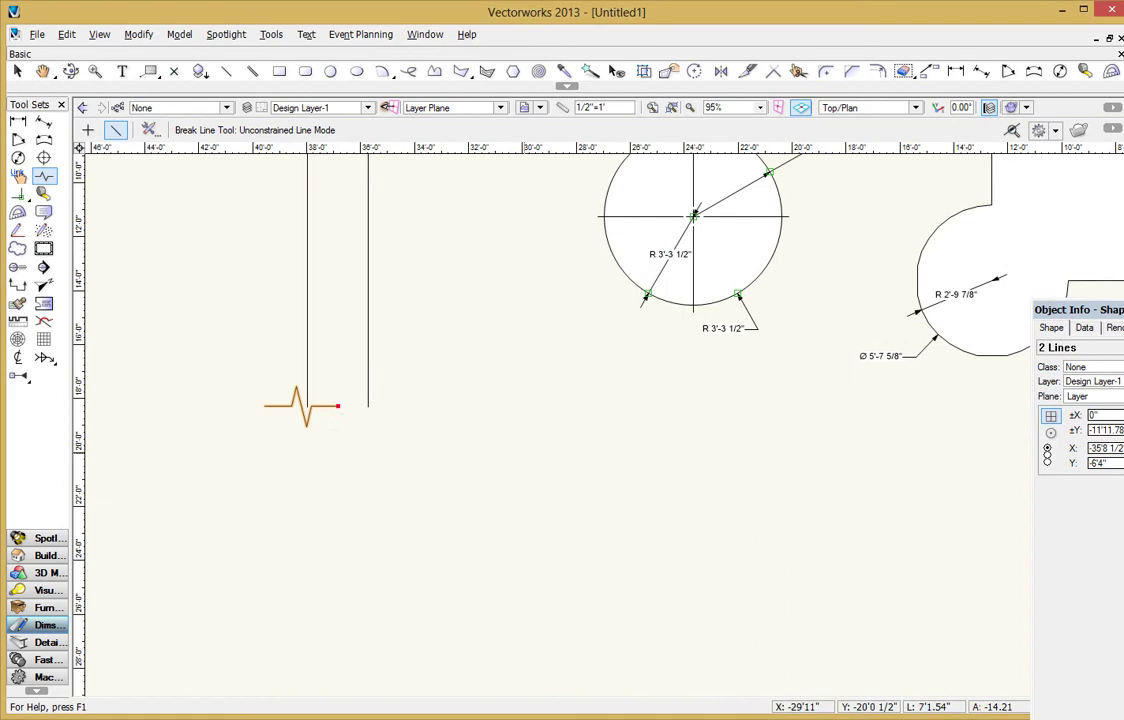
pyautogui.hotkey('ctrl', 'z')
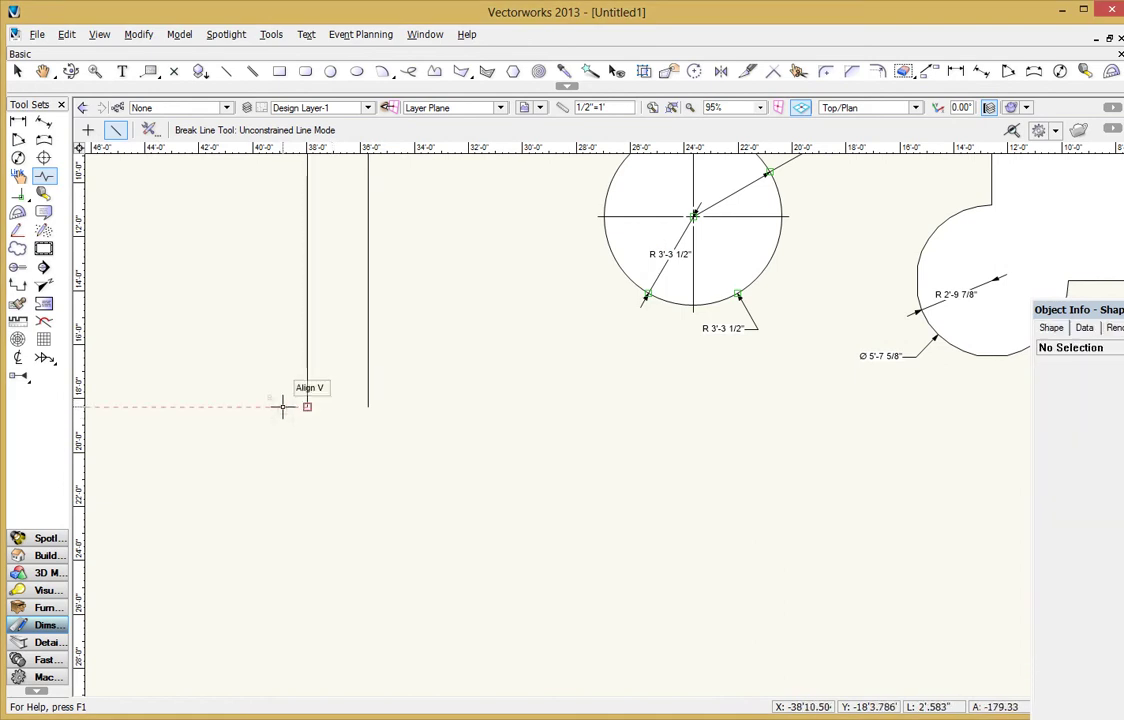
# Draw a horizontal break line across the lower ends of both vertical lines, extending past each side.
pyautogui.click(282, 406)
pyautogui.click(400, 406)
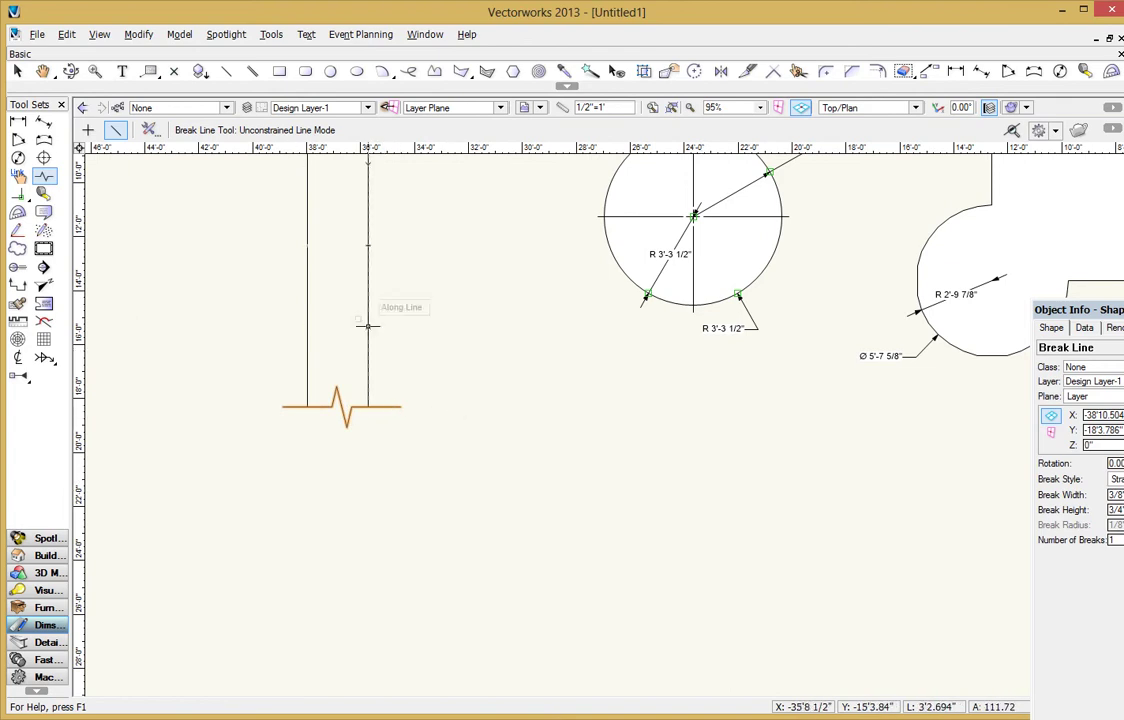
# Set the Break Line tool's default Break Style to Curved in its preferences.
pyautogui.click(148, 130)
pyautogui.click(565, 298)
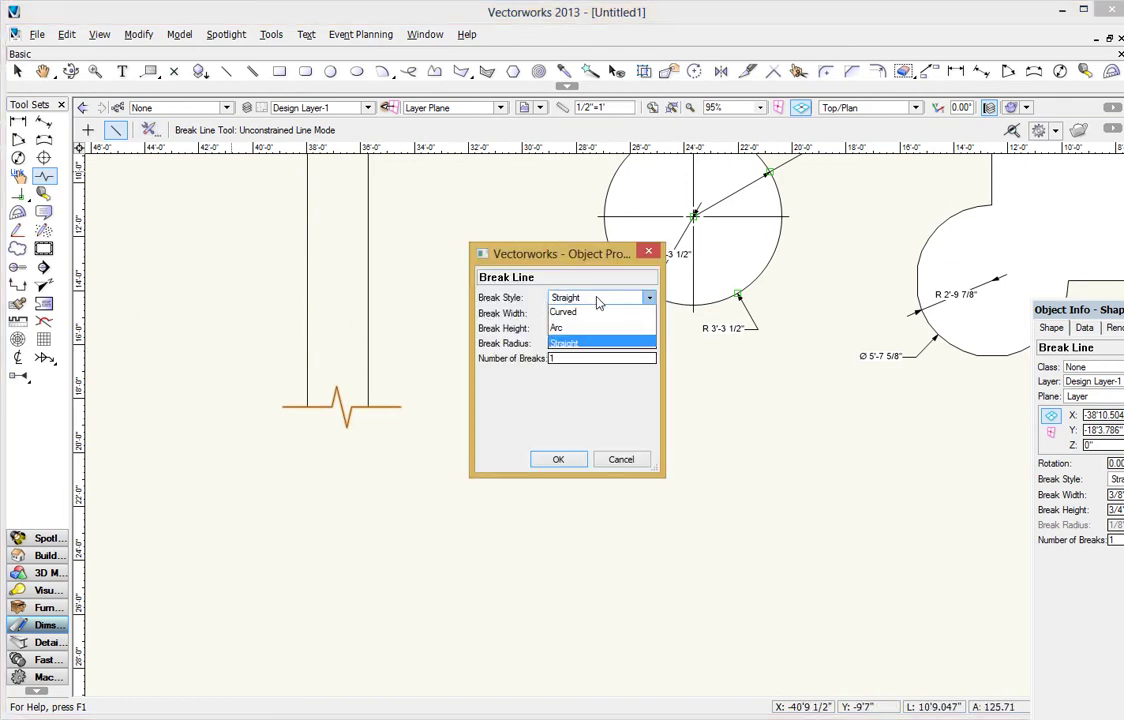
pyautogui.click(592, 313)
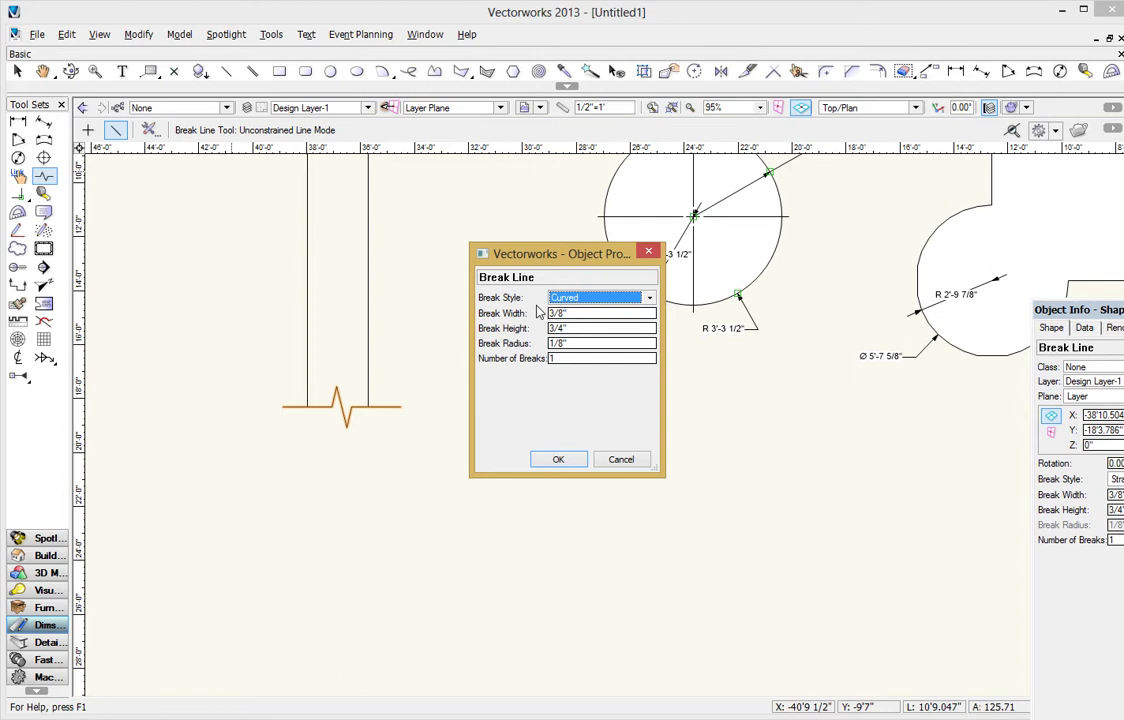
pyautogui.click(565, 461)
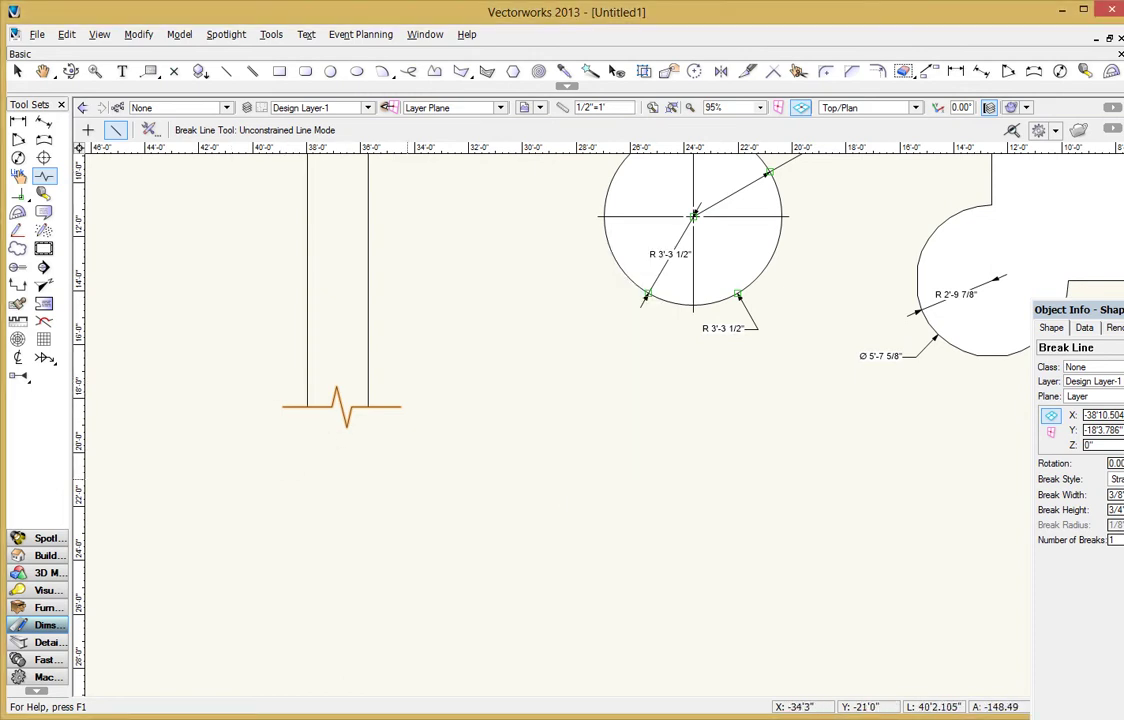
# Switch the placed break line's Break Style to Curved and finally to Arc.
pyautogui.moveTo(1080, 310)
pyautogui.mouseDown()
pyautogui.moveTo(785, 231)
pyautogui.moveTo(815, 231)
pyautogui.mouseUp()
pyautogui.click(741, 390)
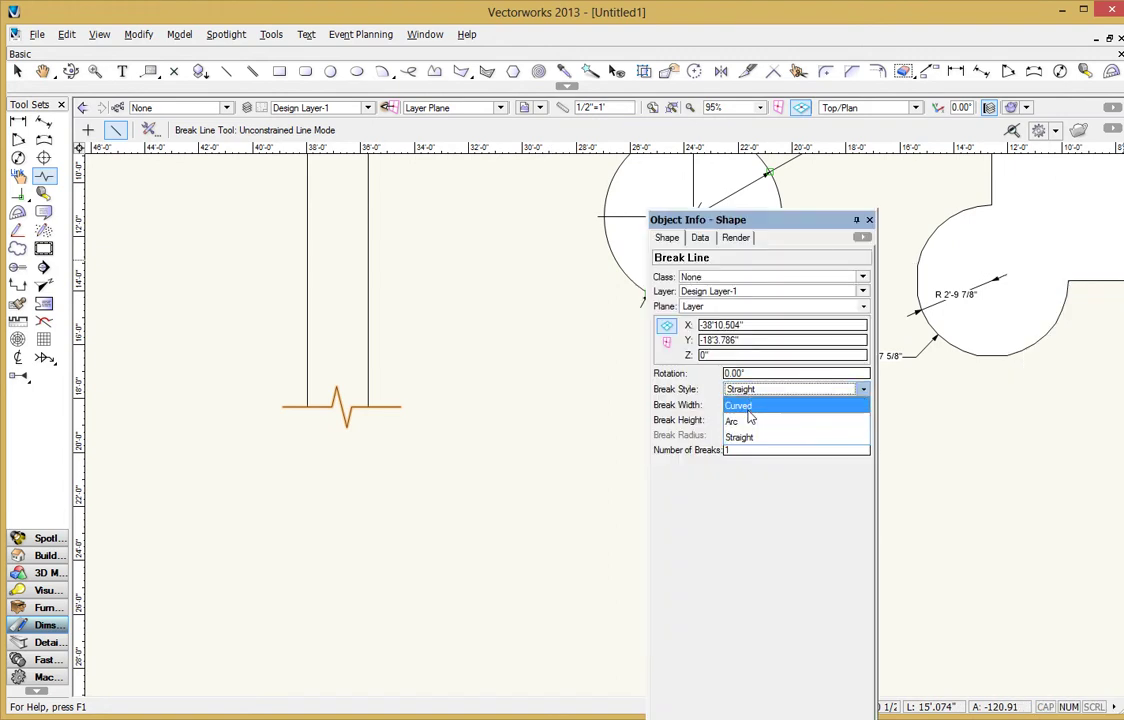
pyautogui.click(758, 401)
pyautogui.click(750, 390)
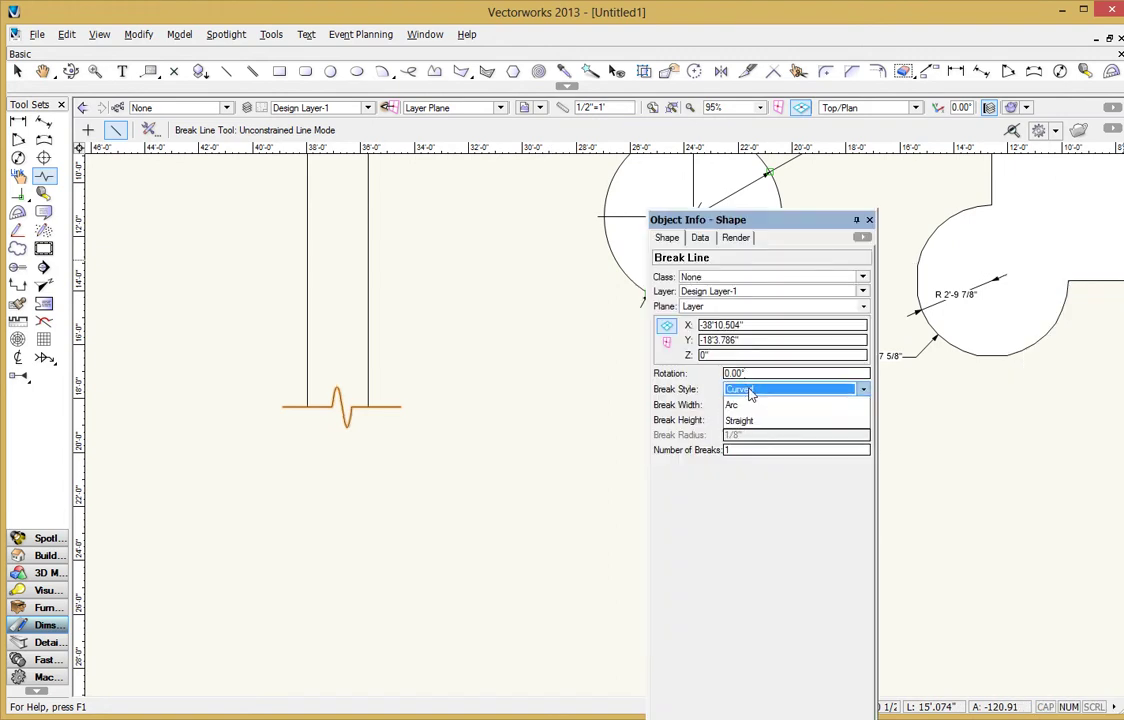
pyautogui.click(742, 420)
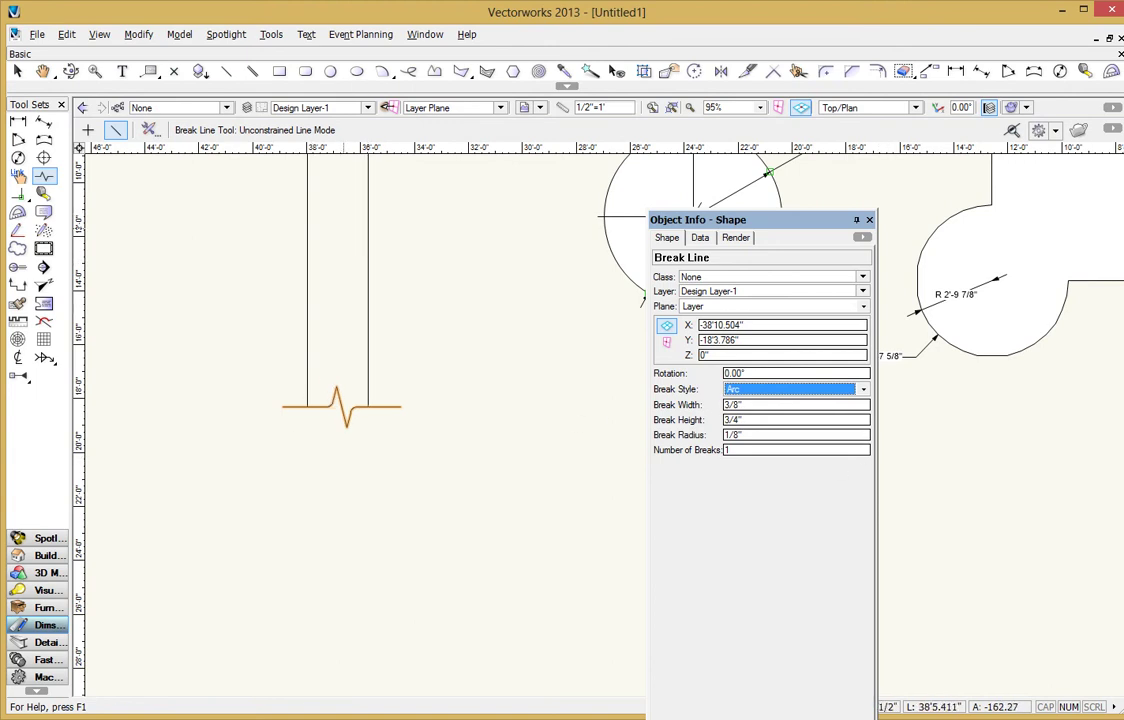
pyautogui.click(27, 196)
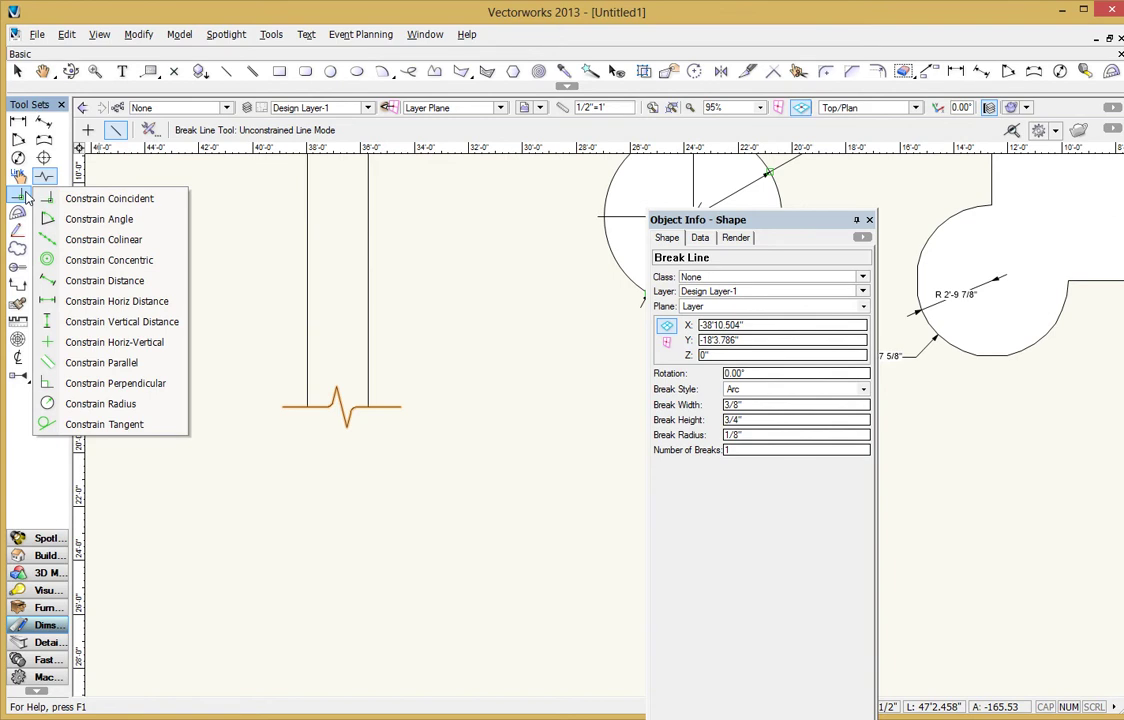
pyautogui.click(47, 198)
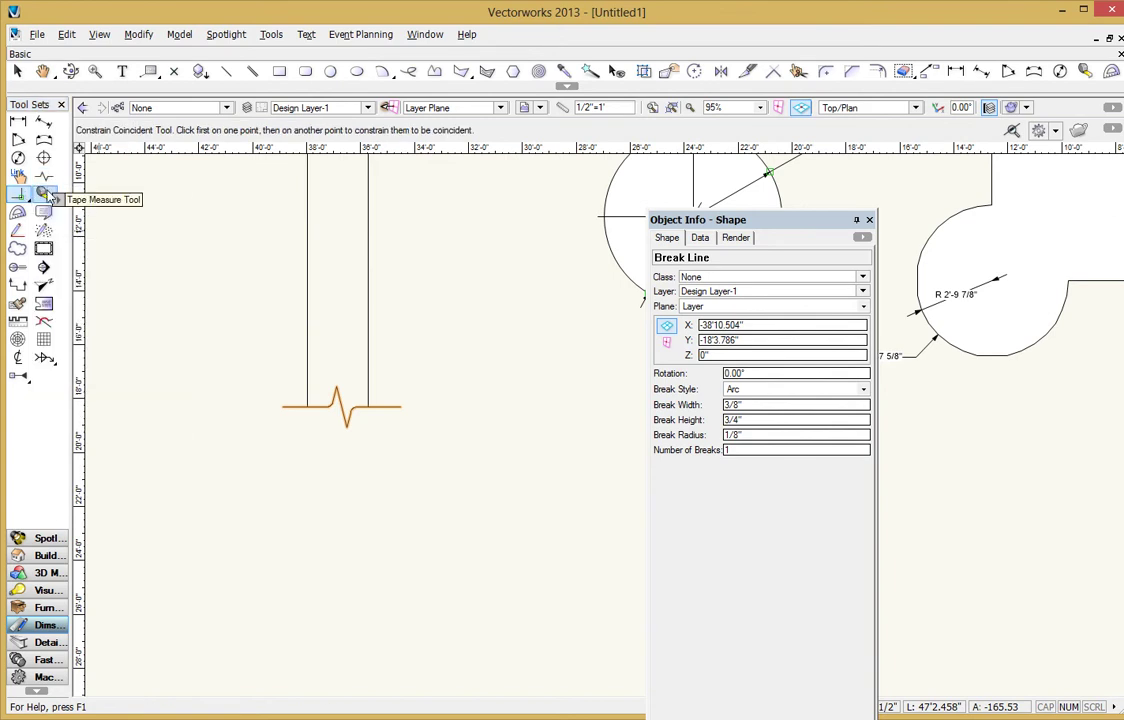
# Measure a short distance in the empty area beside the dimensioned circle with the Tape Measure tool.
pyautogui.click(45, 194)
pyautogui.moveTo(808, 232)
pyautogui.mouseDown()
pyautogui.moveTo(1060, 115)
pyautogui.moveTo(1117, 190)
pyautogui.moveTo(1070, 280)
pyautogui.mouseUp()
pyautogui.scroll(-3, 807, 279)
pyautogui.click(767, 254)
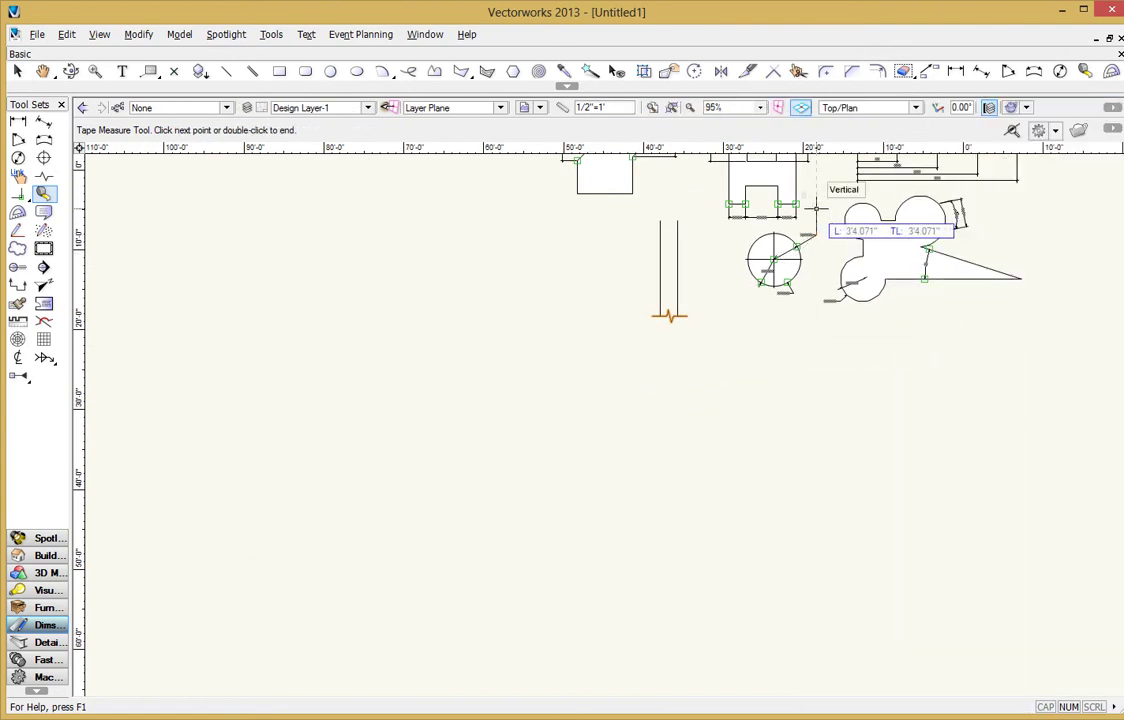
pyautogui.doubleClick(853, 213)
# Select the angled seven-vertex polygon and check its perimeter and area in the object information.
pyautogui.scroll(-4, 853, 213)
pyautogui.moveTo(893, 160); pyautogui.dragTo(525, 537, button='middle')
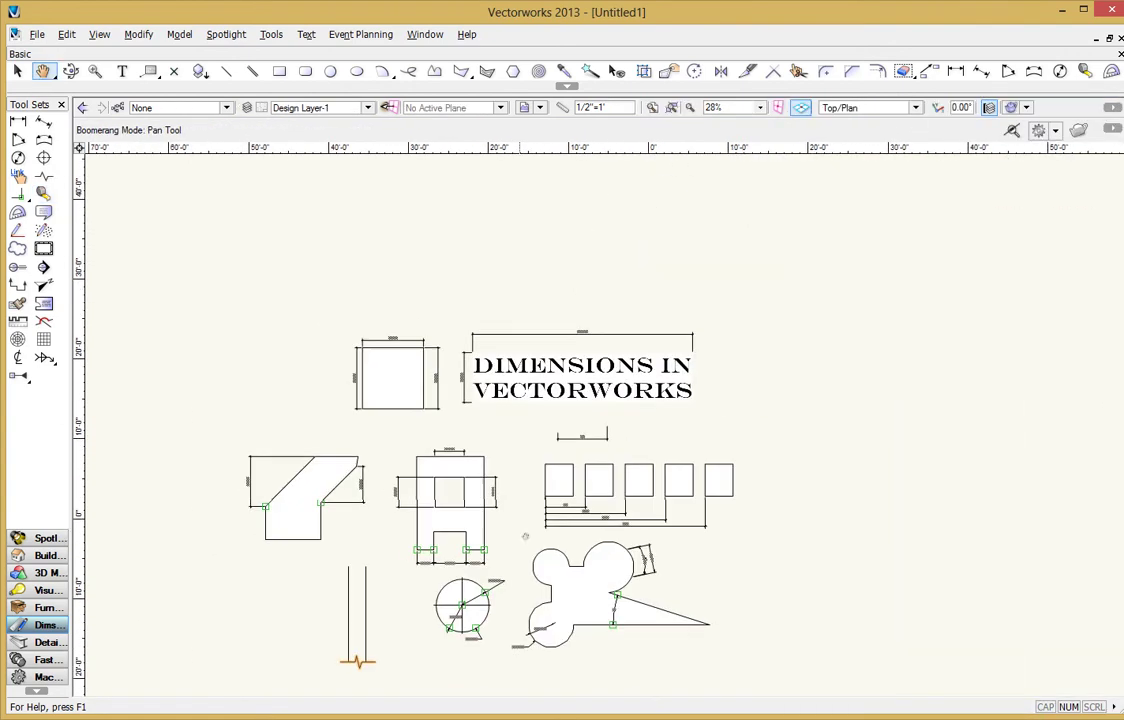
pyautogui.scroll(4, 525, 537)
pyautogui.moveTo(319, 378); pyautogui.dragTo(758, 391, button='middle')
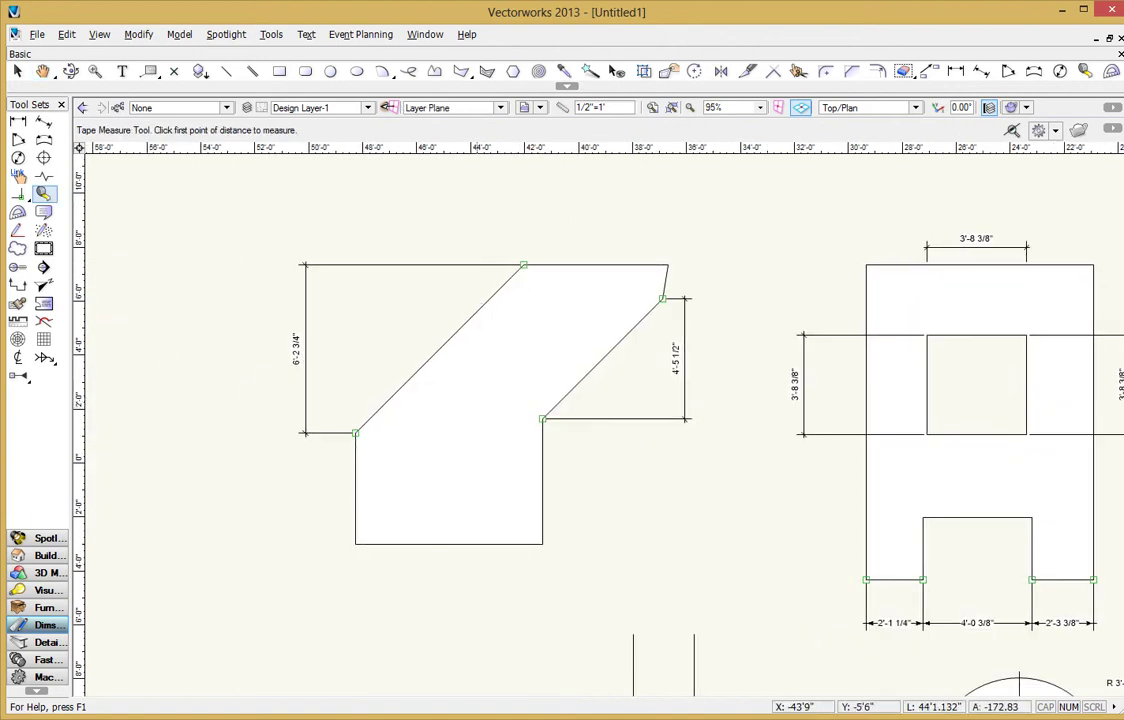
pyautogui.click(17, 71)
pyautogui.click(452, 396)
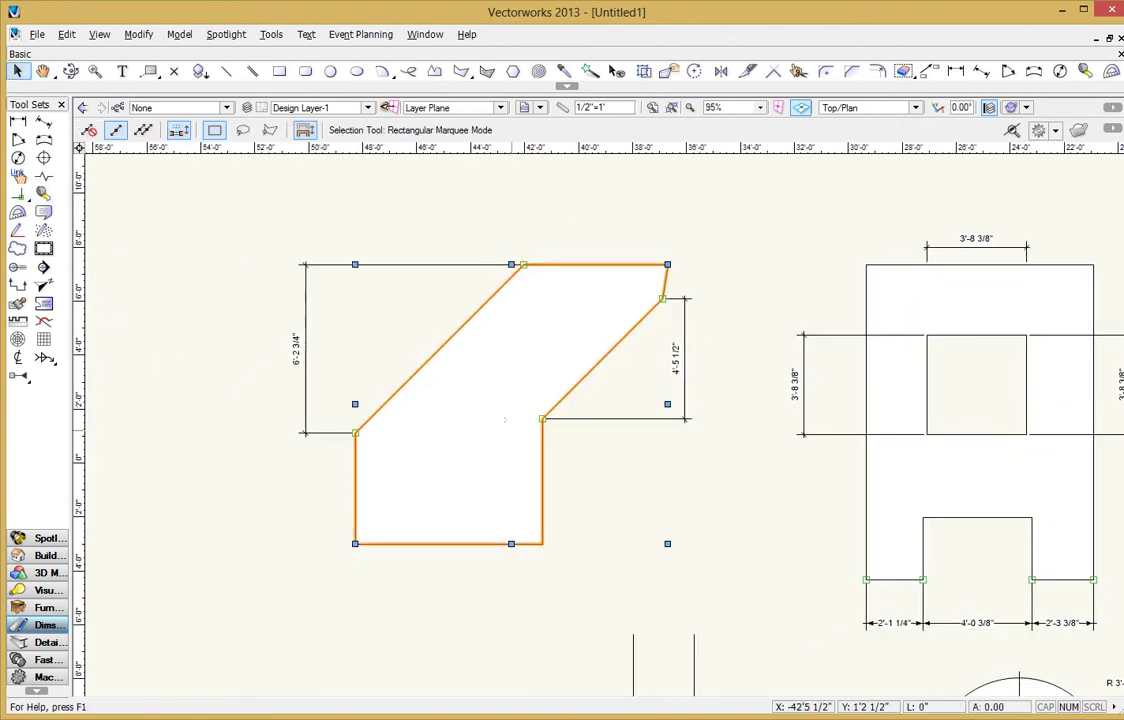
pyautogui.hotkey('ctrl', 'i')
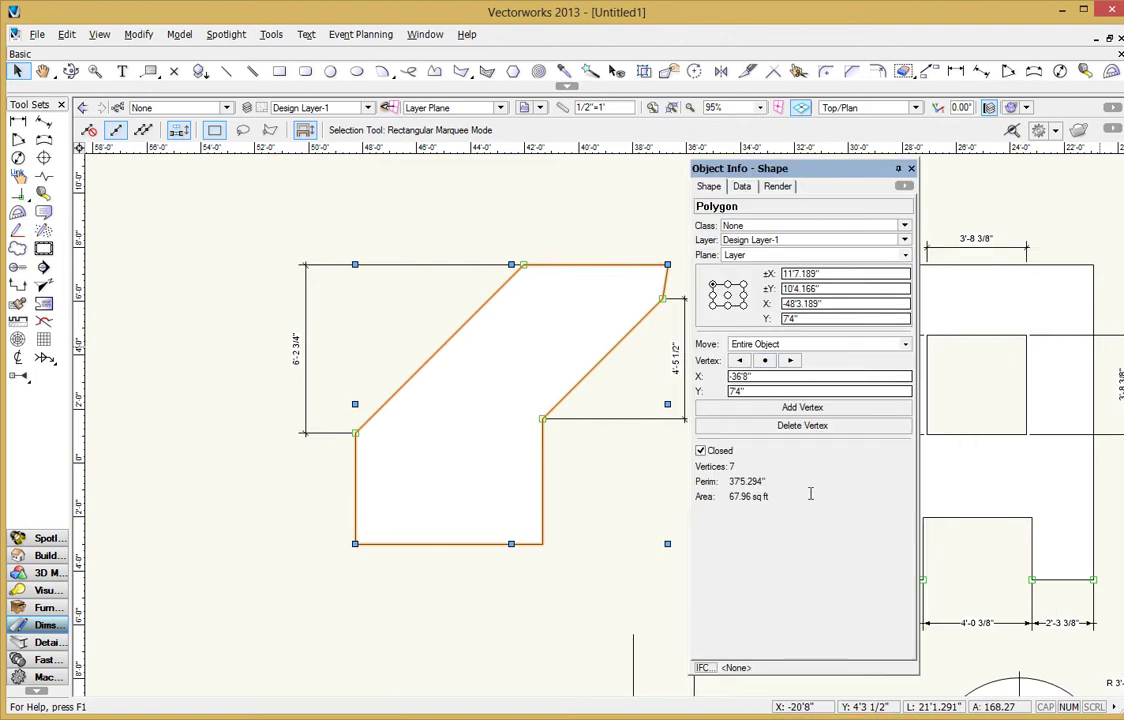
pyautogui.hotkey('ctrl', 'i')
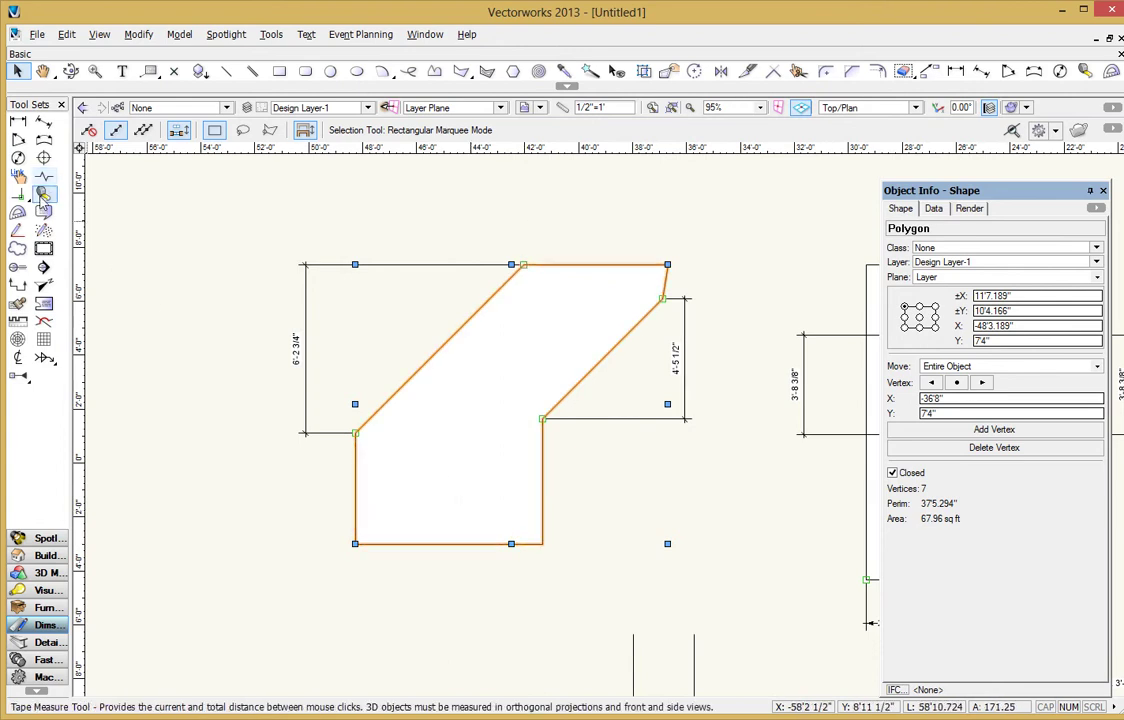
# Measure cumulatively along the polygon's slanted, left and bottom edges with the Tape Measure, and try the Protractor tool on the slanted edge.
pyautogui.click(43, 194)
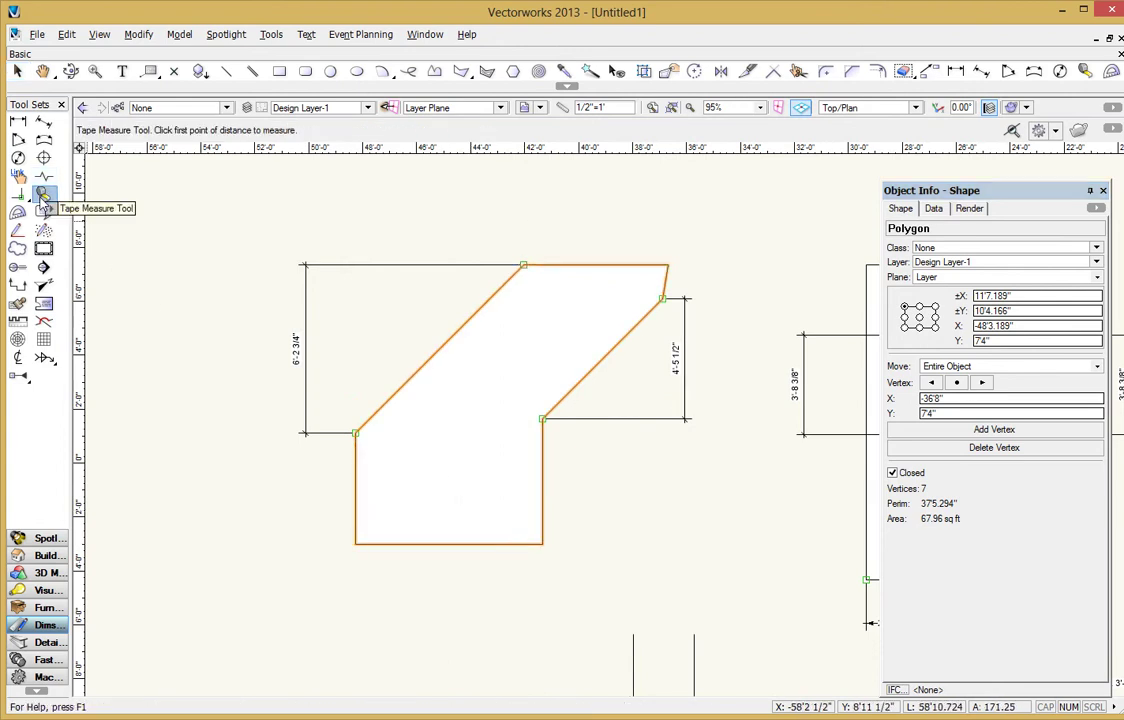
pyautogui.click(523, 265)
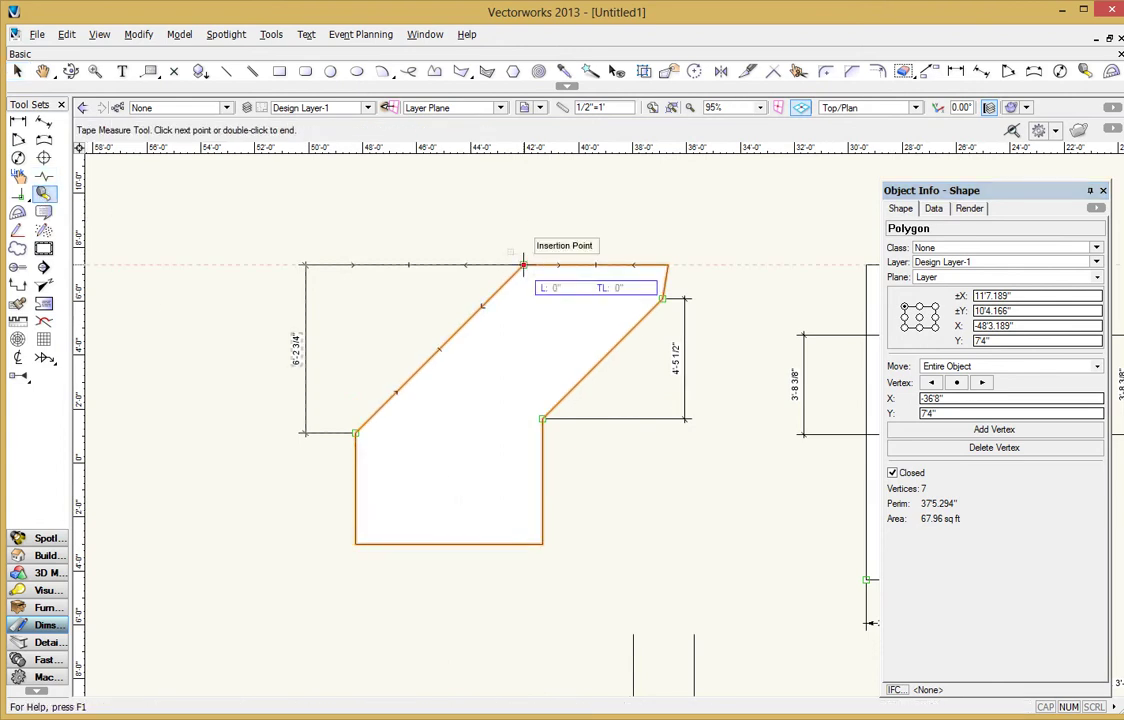
pyautogui.click(355, 432)
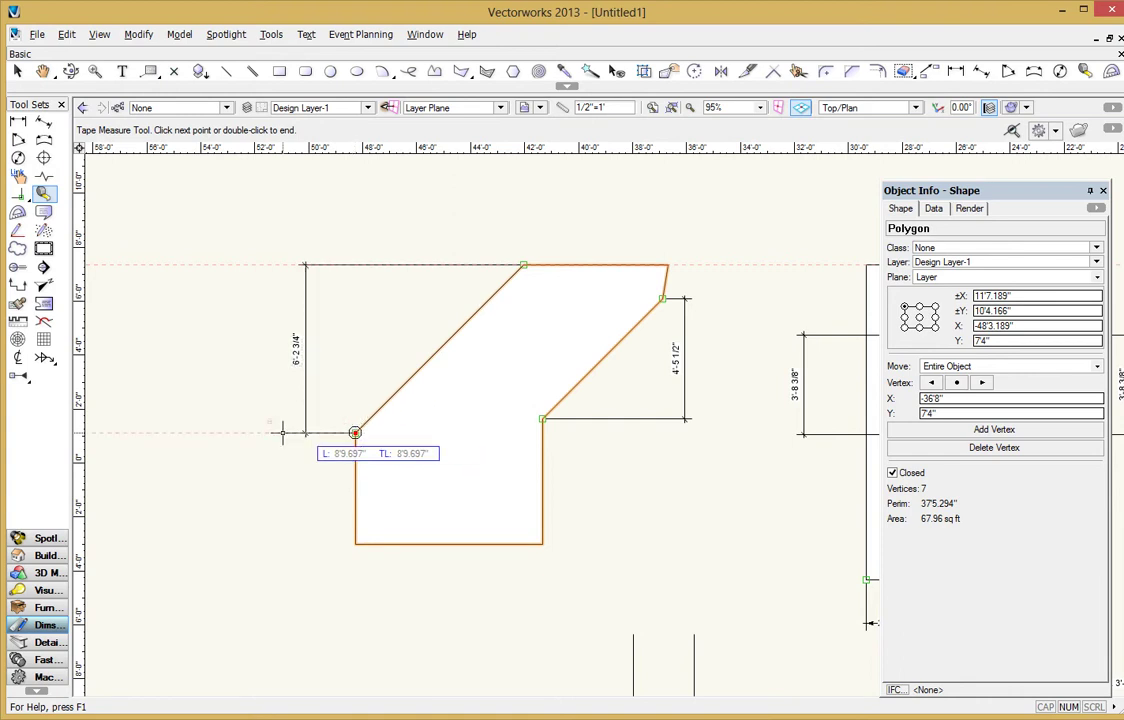
pyautogui.click(355, 545)
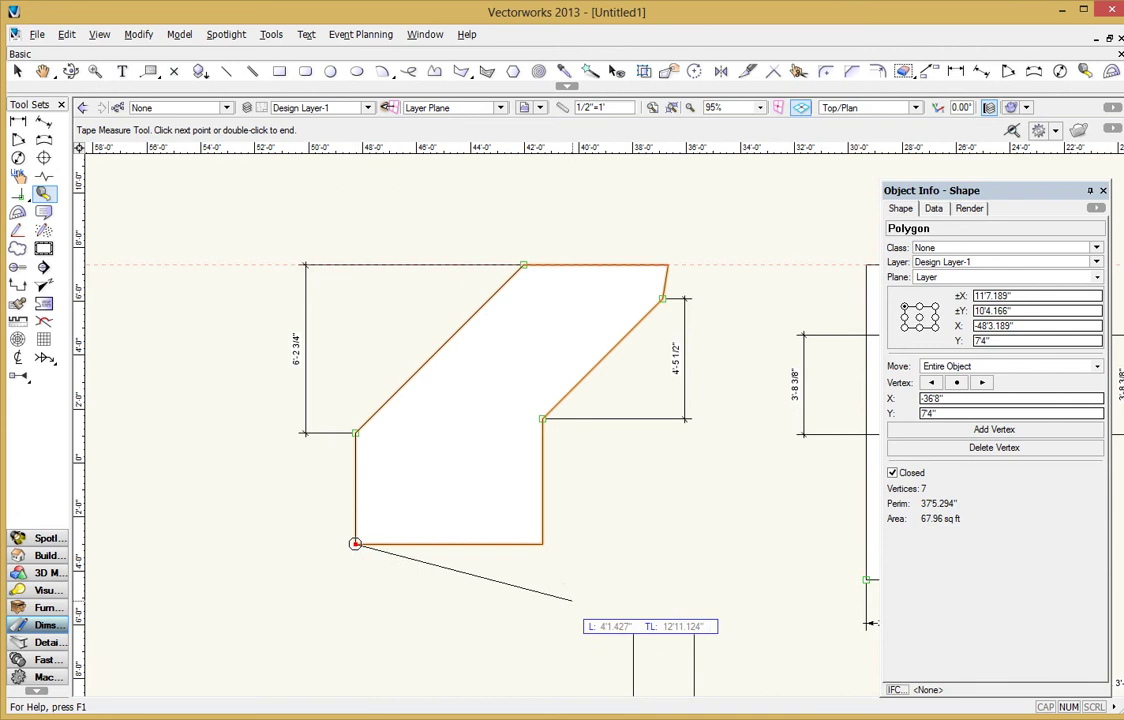
pyautogui.click(542, 545)
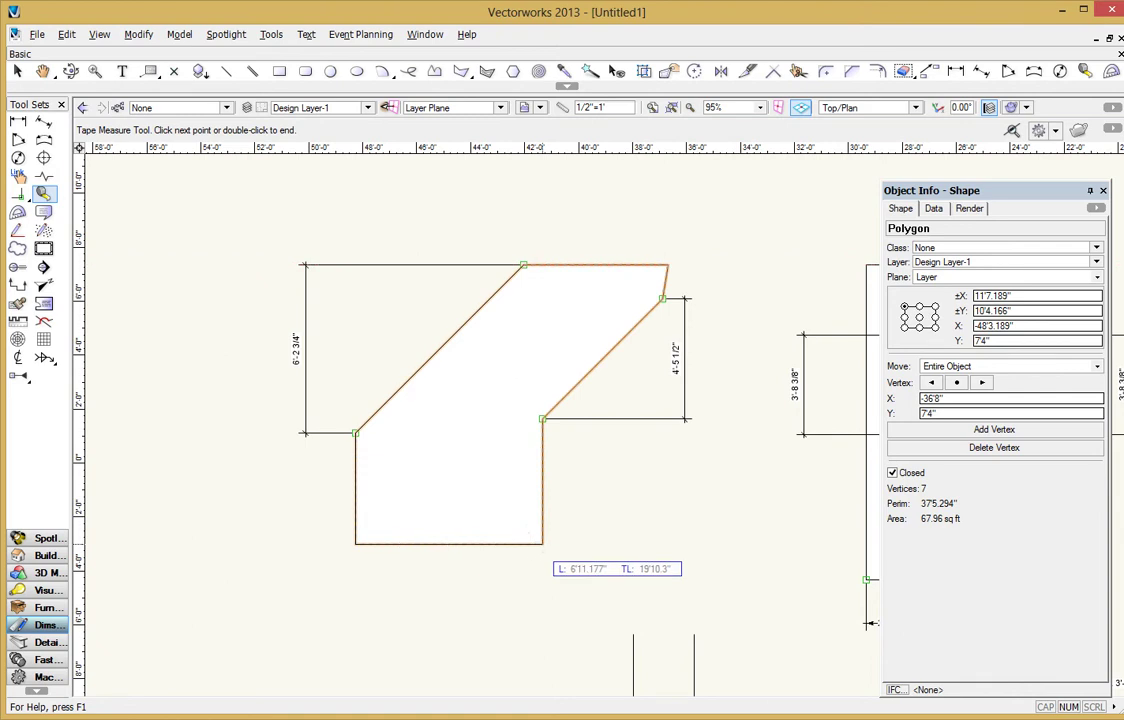
pyautogui.doubleClick(542, 544)
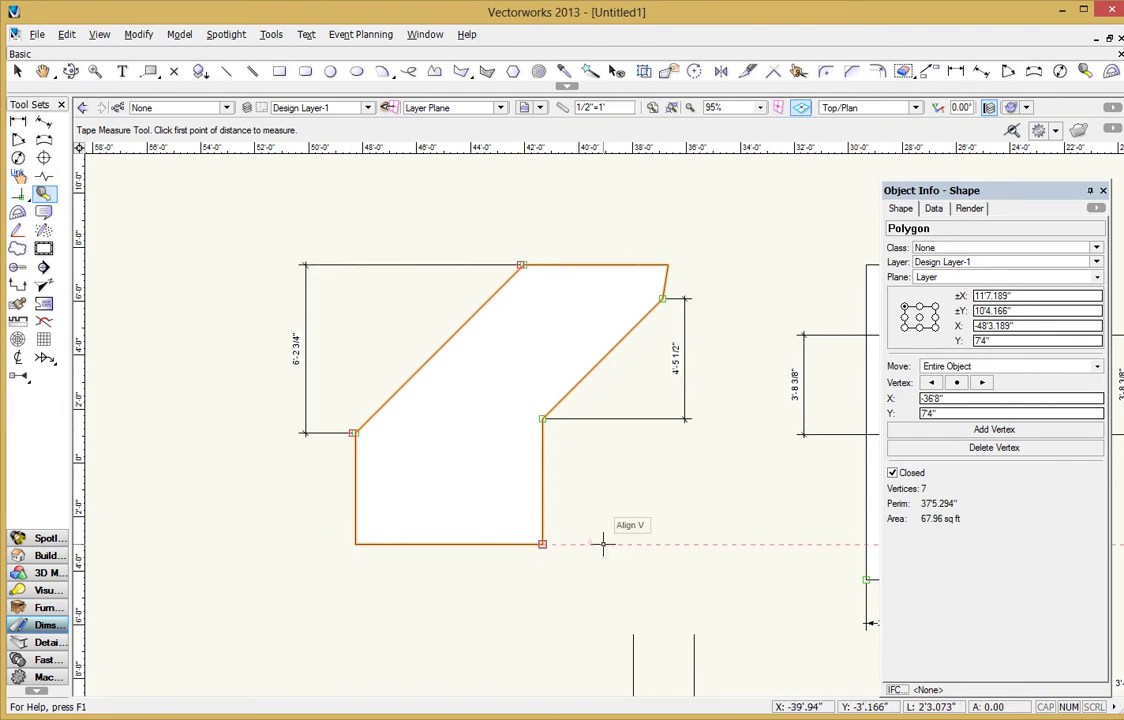
pyautogui.click(18, 211)
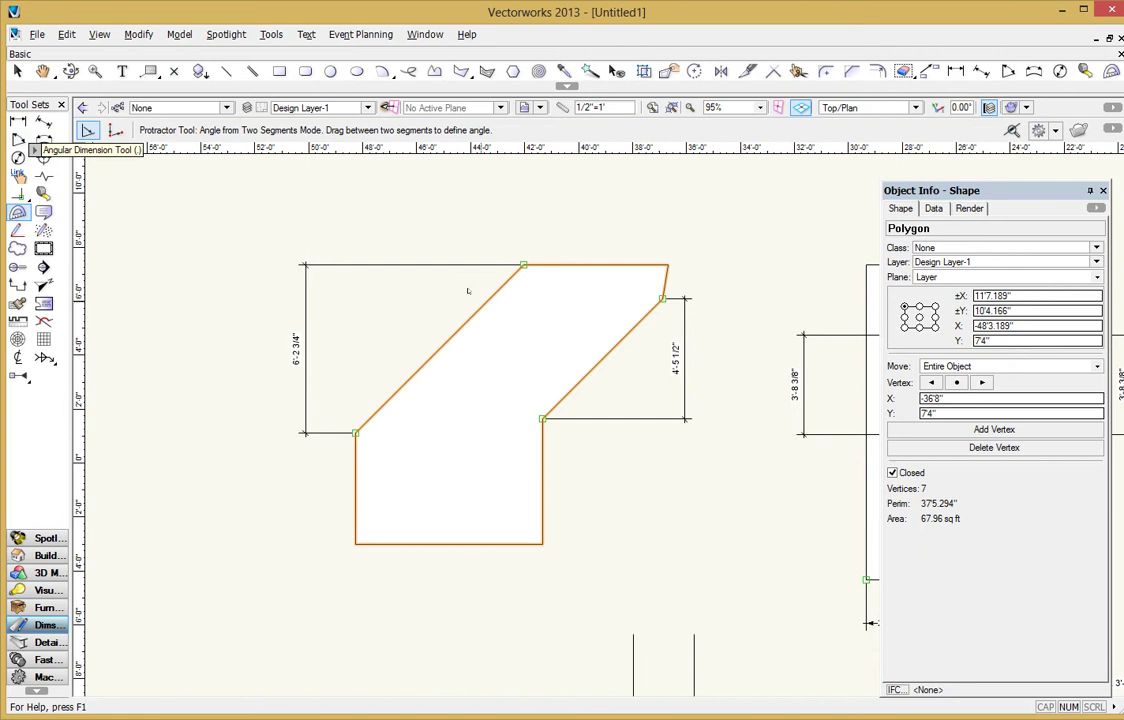
pyautogui.moveTo(480, 310)
pyautogui.mouseDown()
pyautogui.moveTo(596, 265)
pyautogui.moveTo(465, 297)
pyautogui.moveTo(477, 303)
pyautogui.mouseUp()
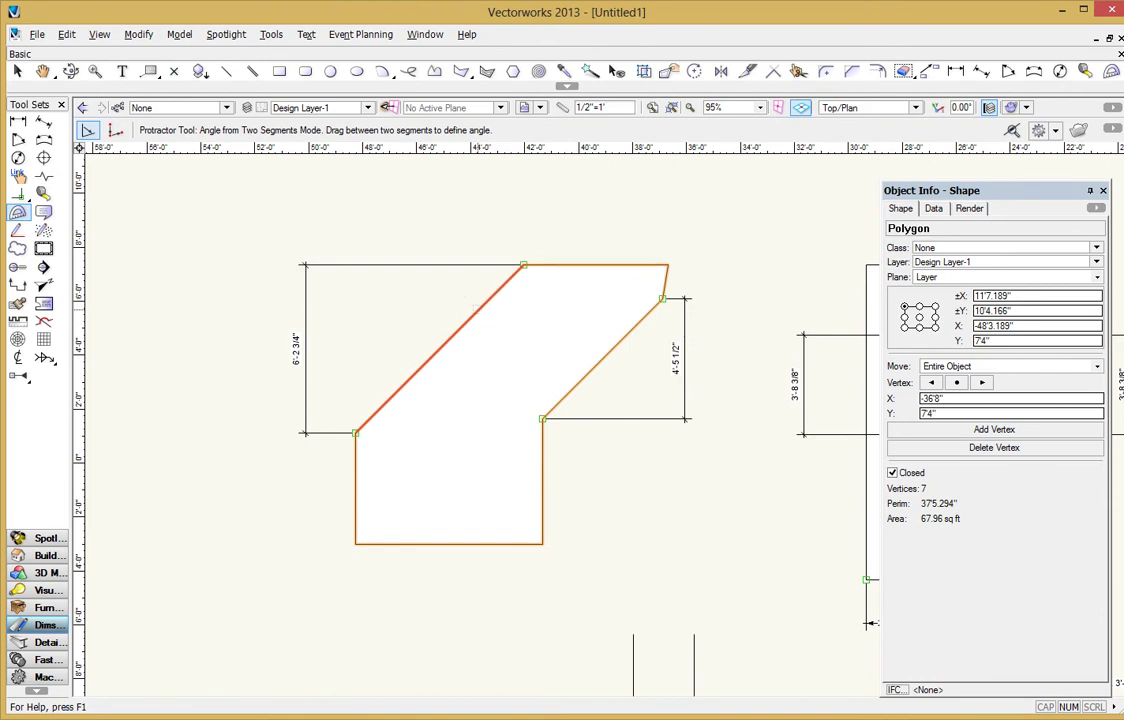
# Insert a General Notes object containing the default "New Note" in the polygon's lower part, and delete it.
pyautogui.click(43, 212)
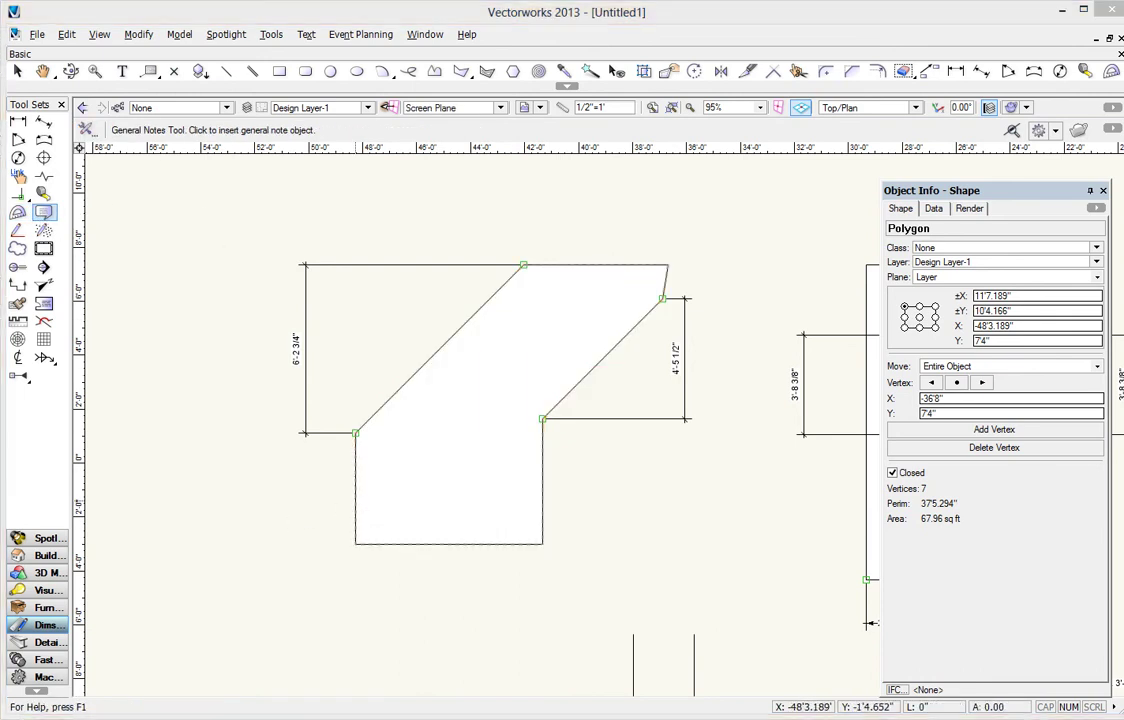
pyautogui.click(718, 208)
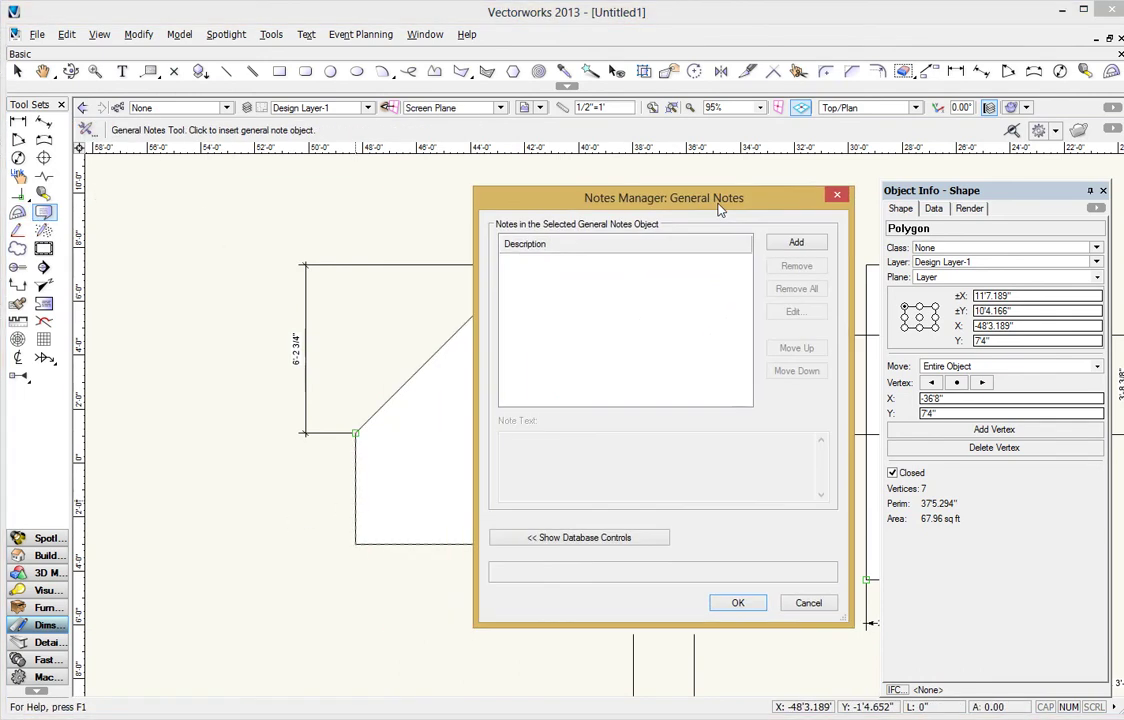
pyautogui.click(795, 243)
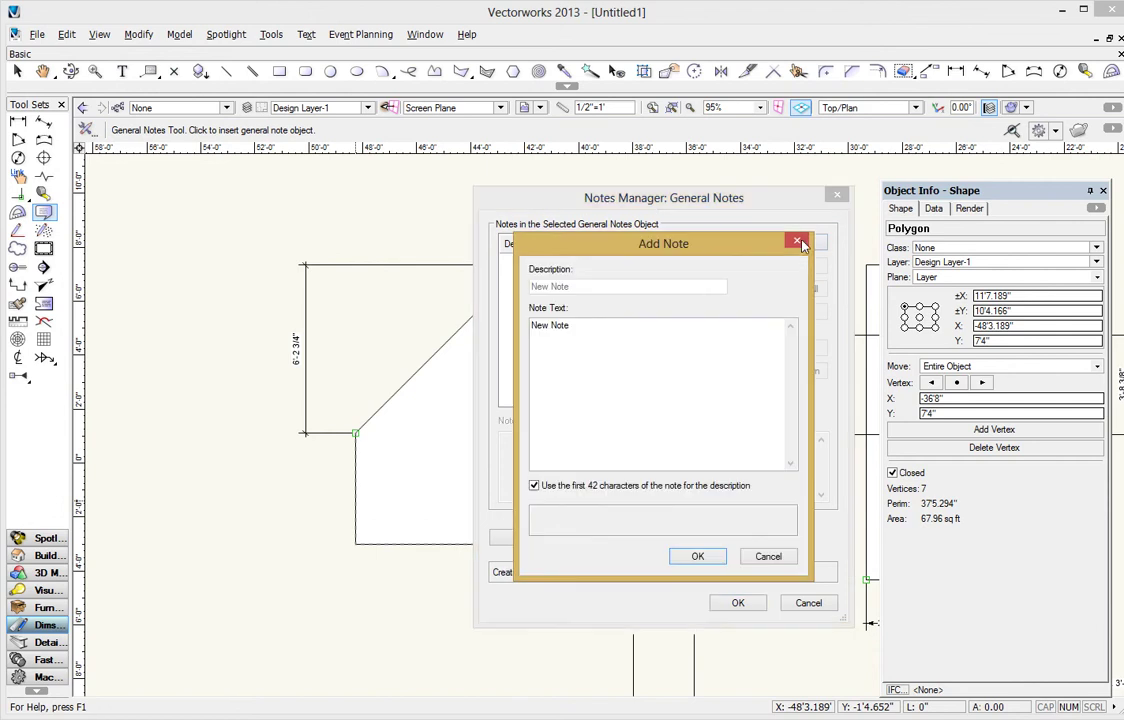
pyautogui.click(697, 556)
pyautogui.click(735, 602)
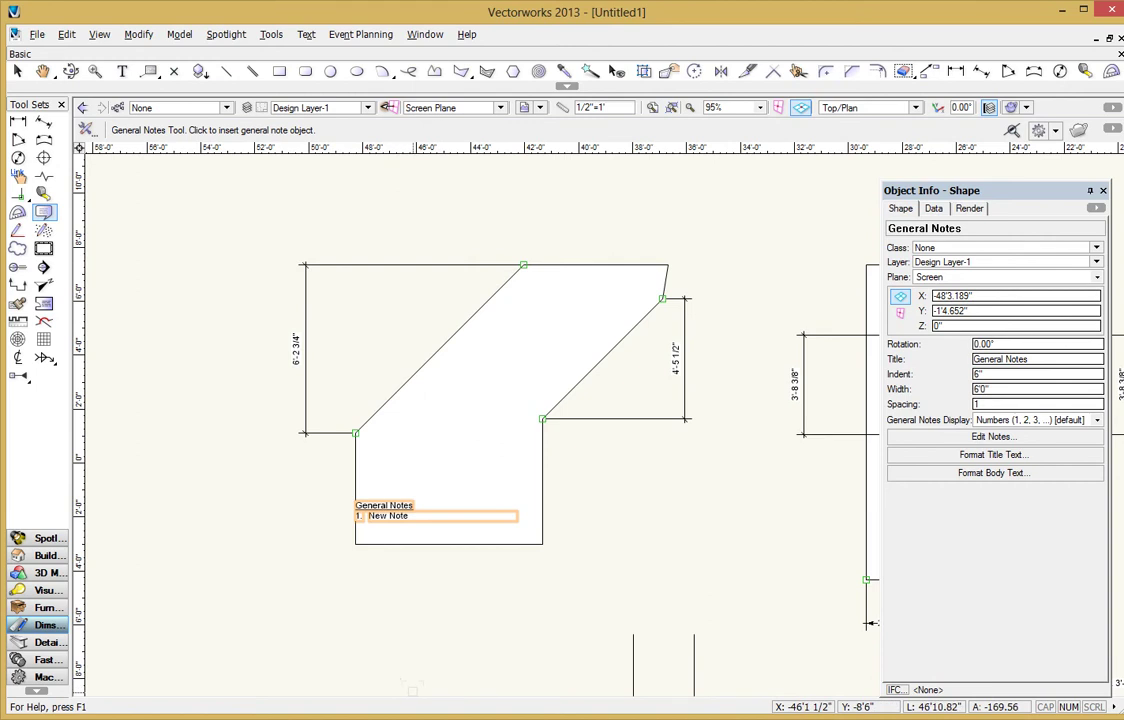
pyautogui.press('Delete')
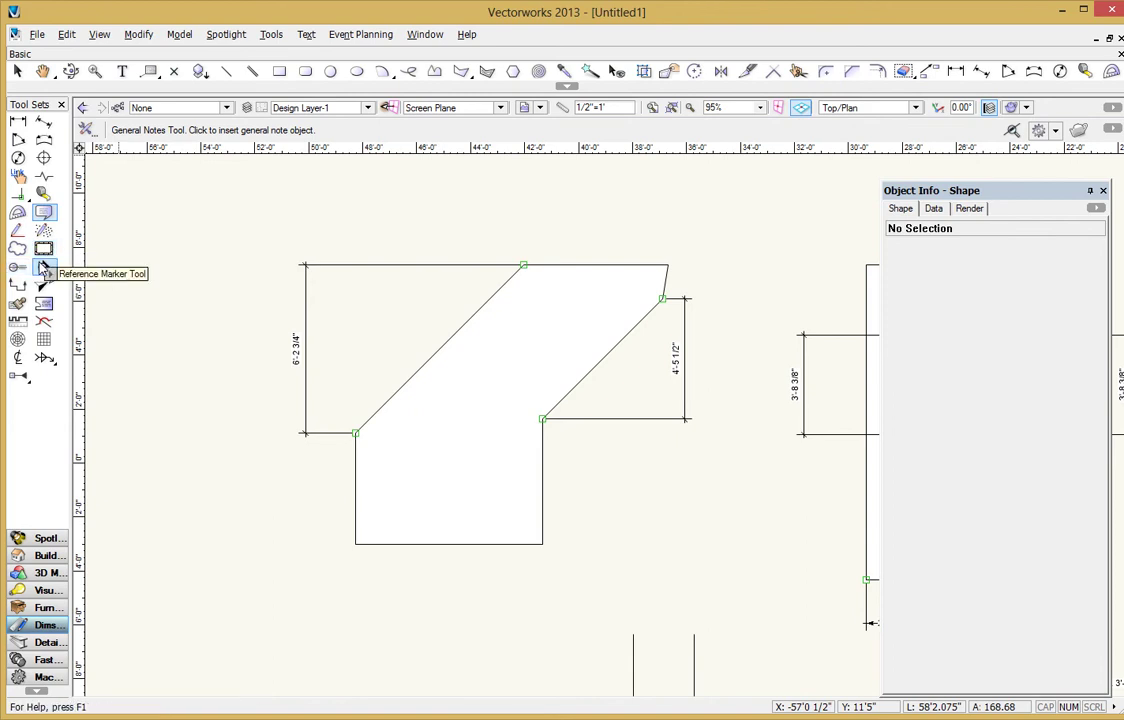
# Place a Drawing Label titled "adjfgijsdfb" below the polygon and a second one with the same settings to the polygon's right.
pyautogui.click(18, 267)
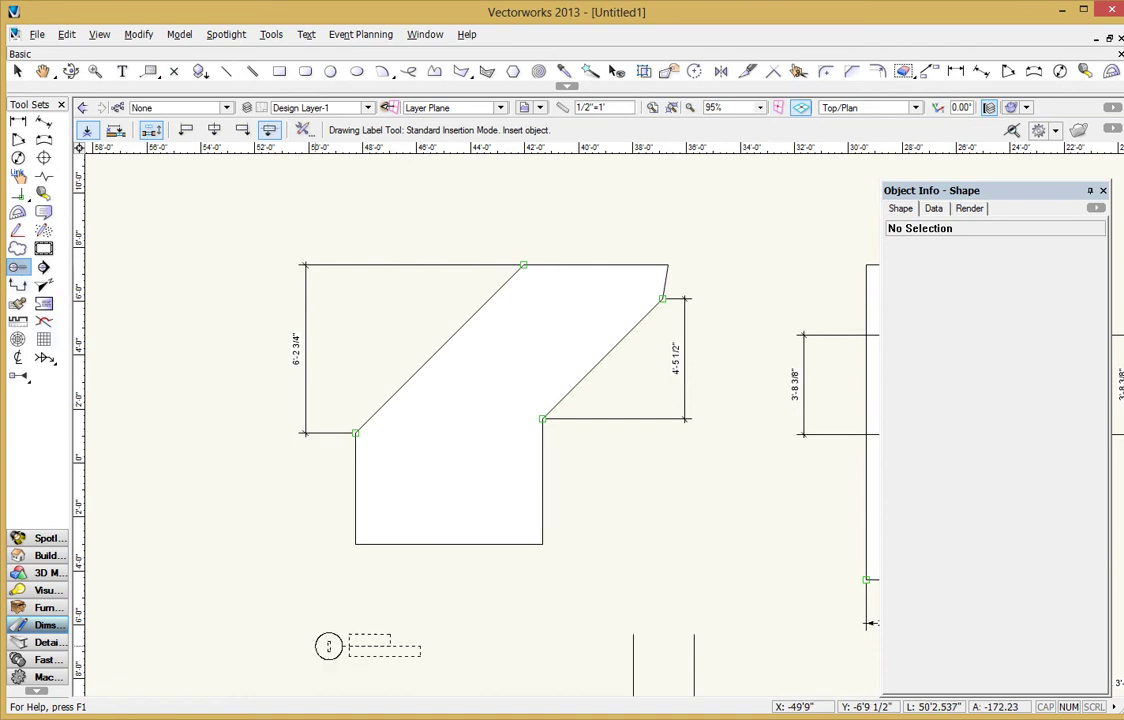
pyautogui.click(403, 589)
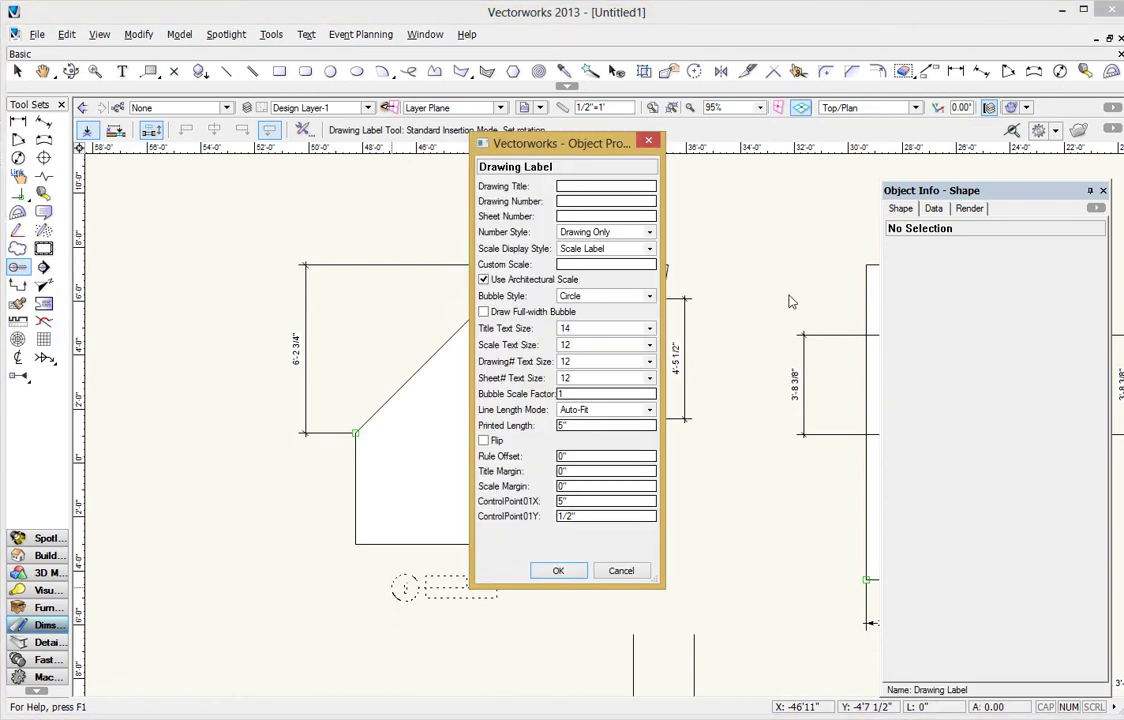
pyautogui.click(575, 571)
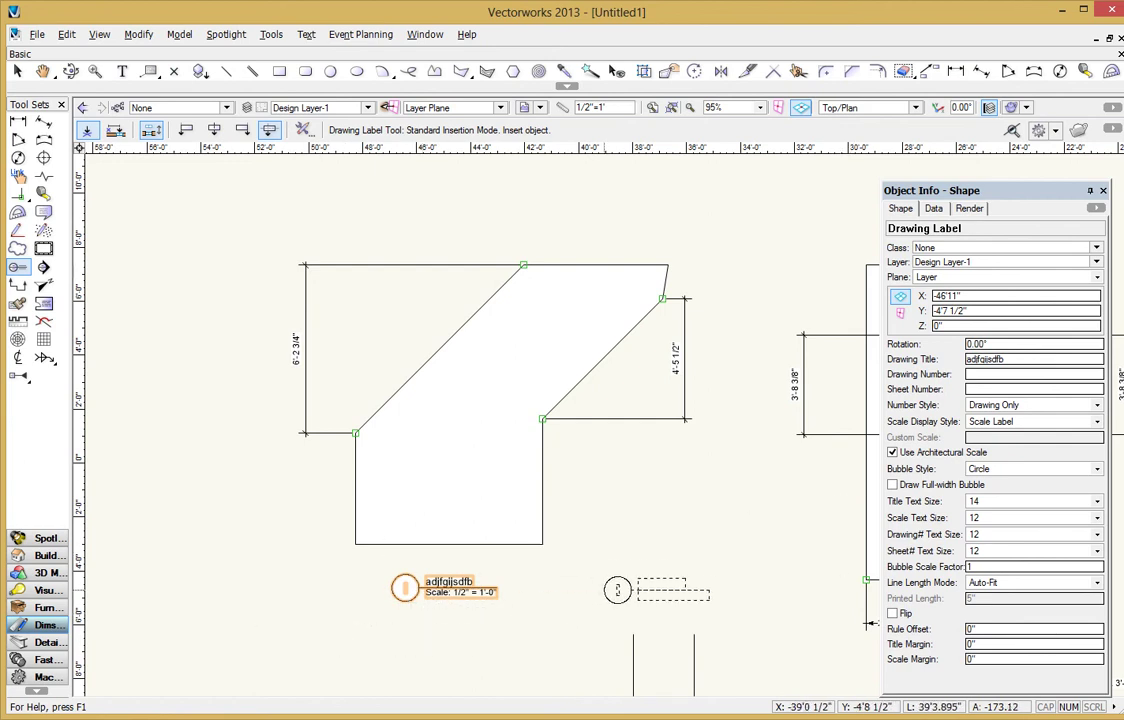
pyautogui.click(651, 515)
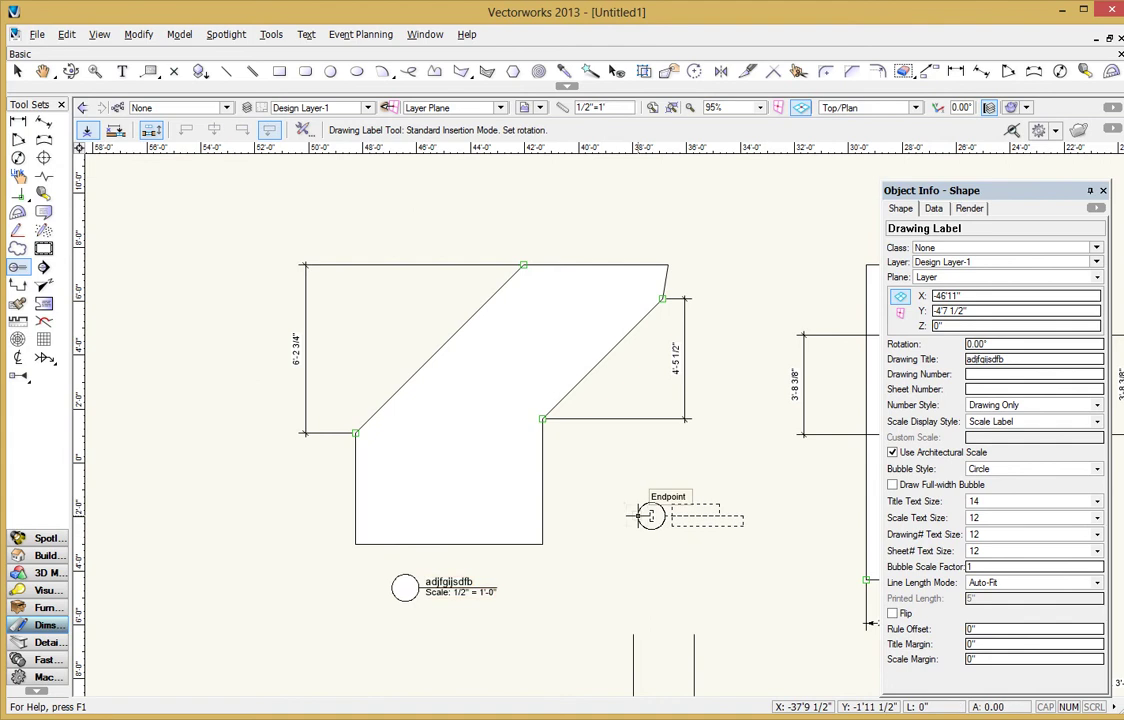
pyautogui.click(710, 515)
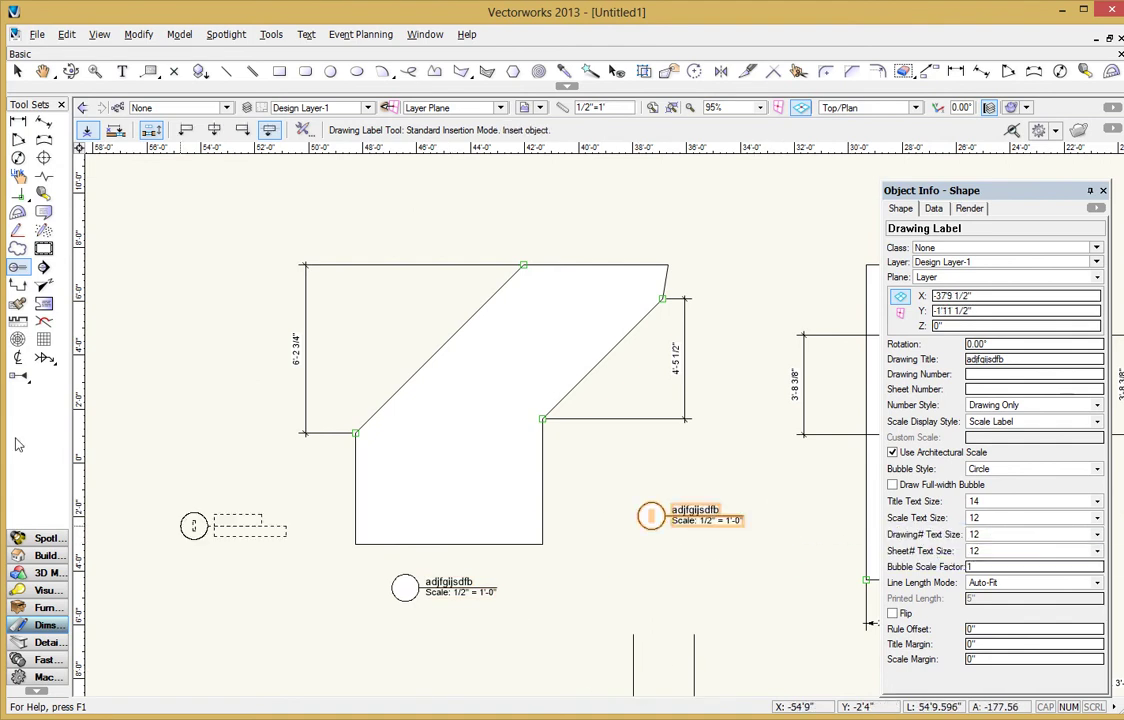
# Place an Elevation reference marker with drawing number 1 and sheet number A1 to the left of the polygon.
pyautogui.click(43, 267)
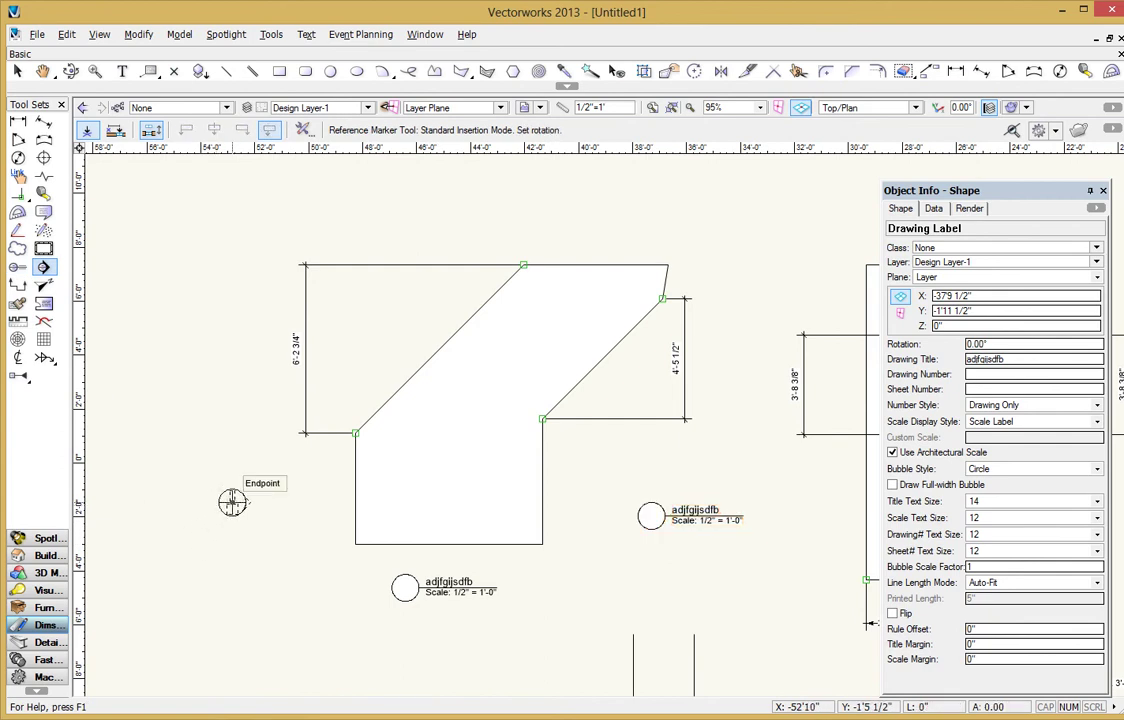
pyautogui.click(232, 502)
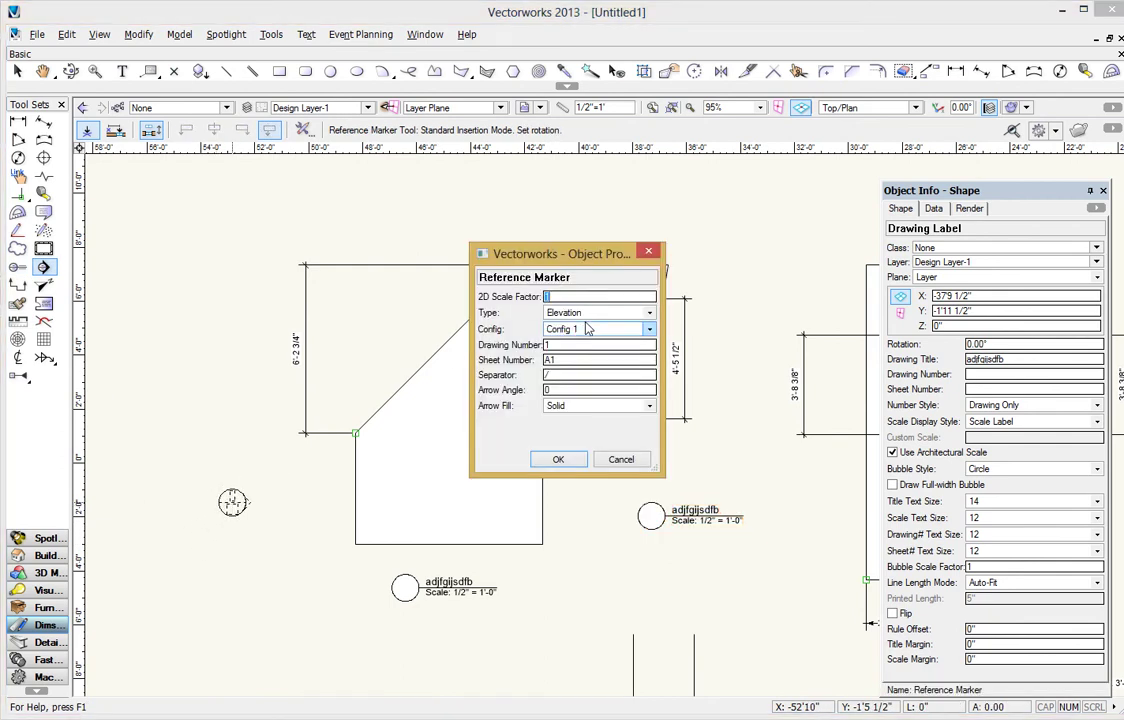
pyautogui.click(565, 313)
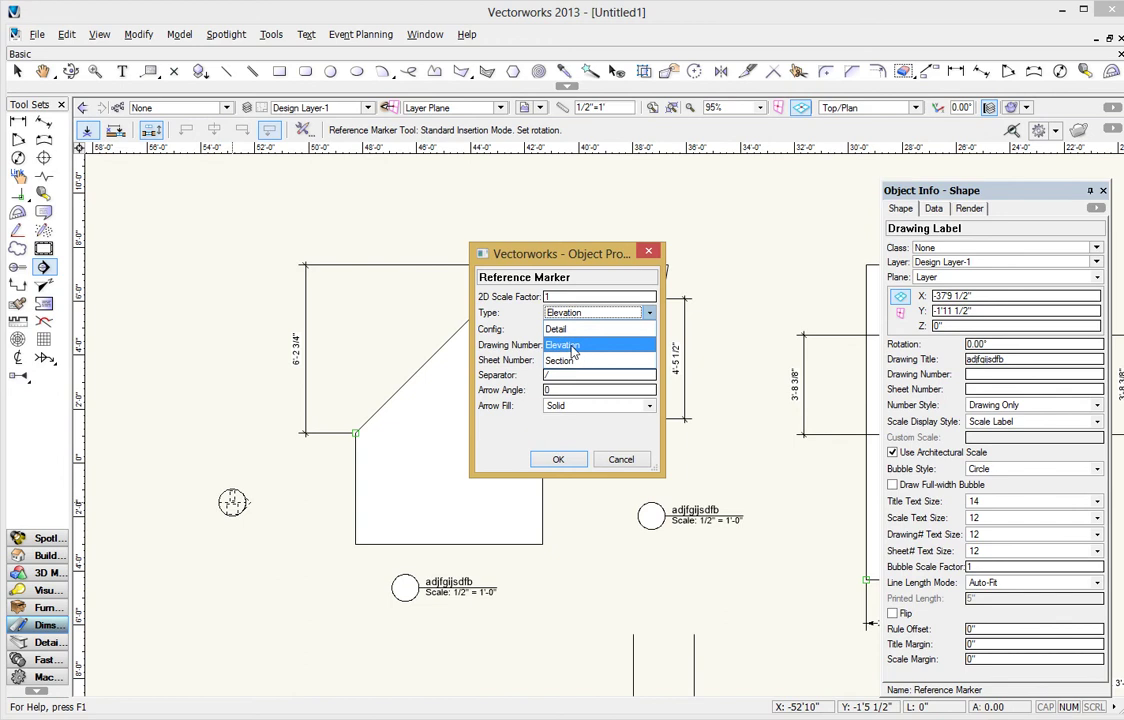
pyautogui.click(568, 445)
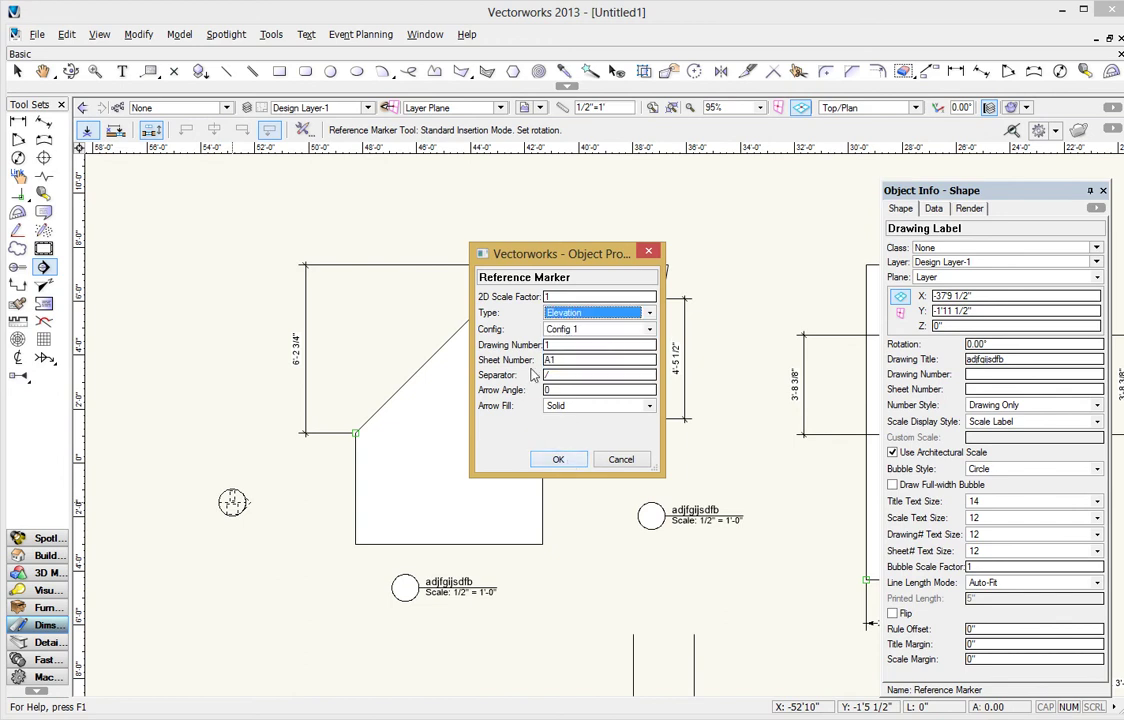
pyautogui.click(558, 459)
# Switch the reference marker's Arrow Fill between None and Solid, ending on None.
pyautogui.scroll(4, 232, 500)
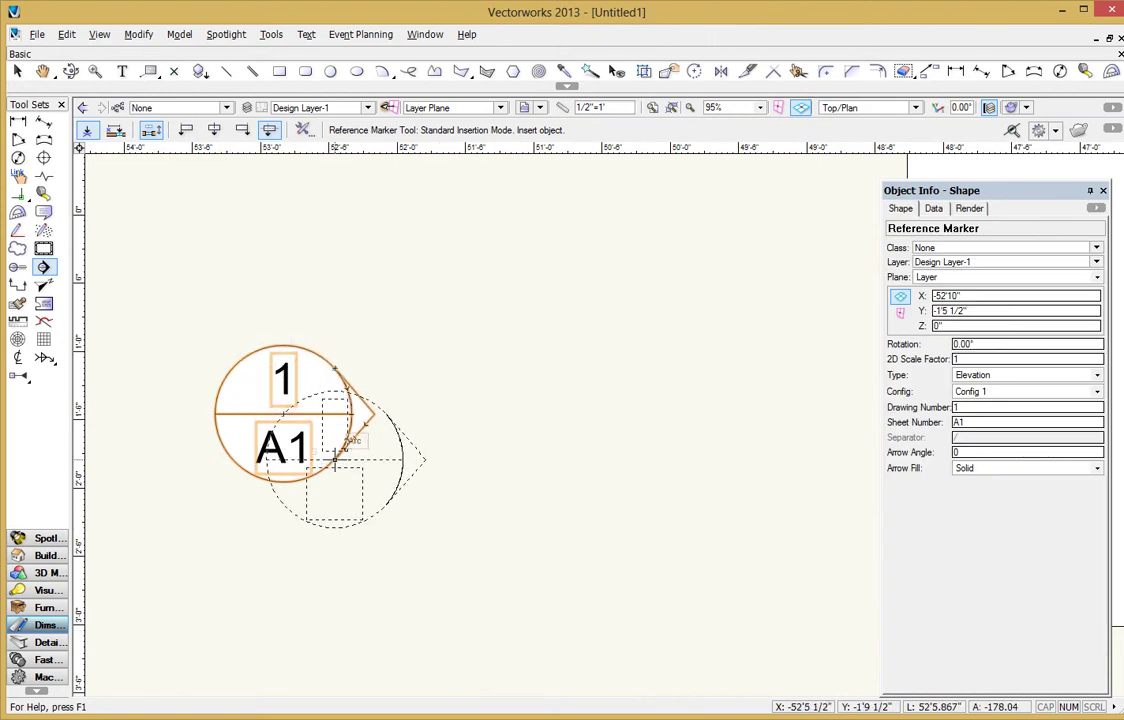
pyautogui.scroll(-2, 558, 506)
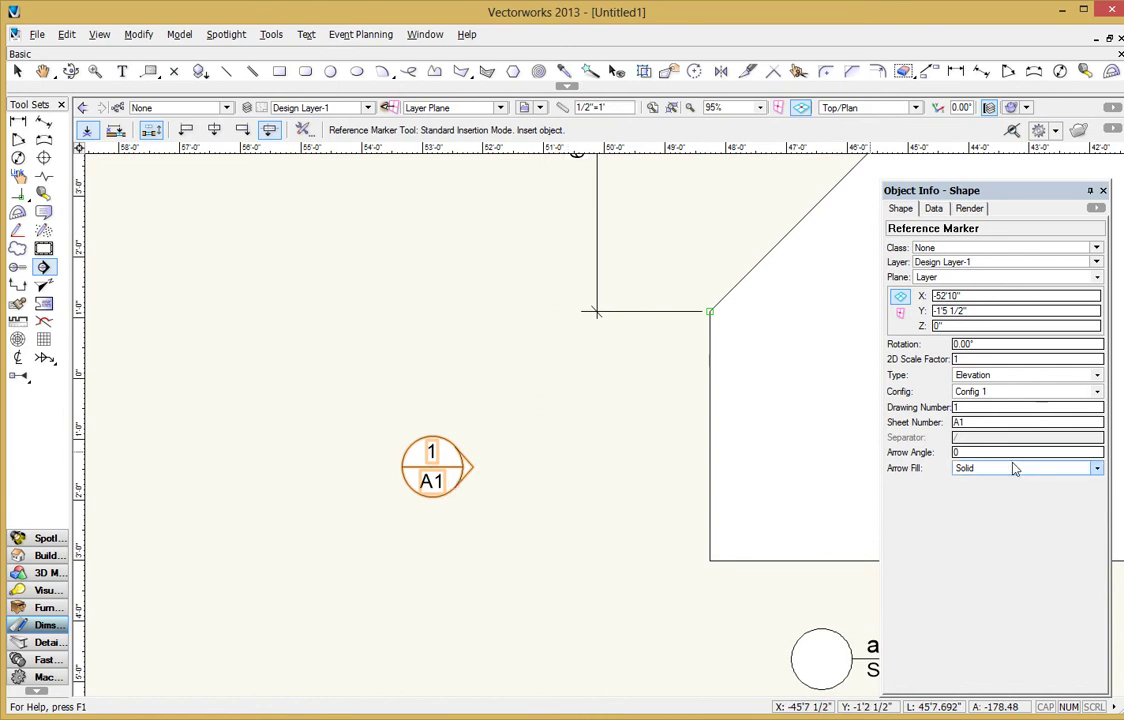
pyautogui.click(1021, 472)
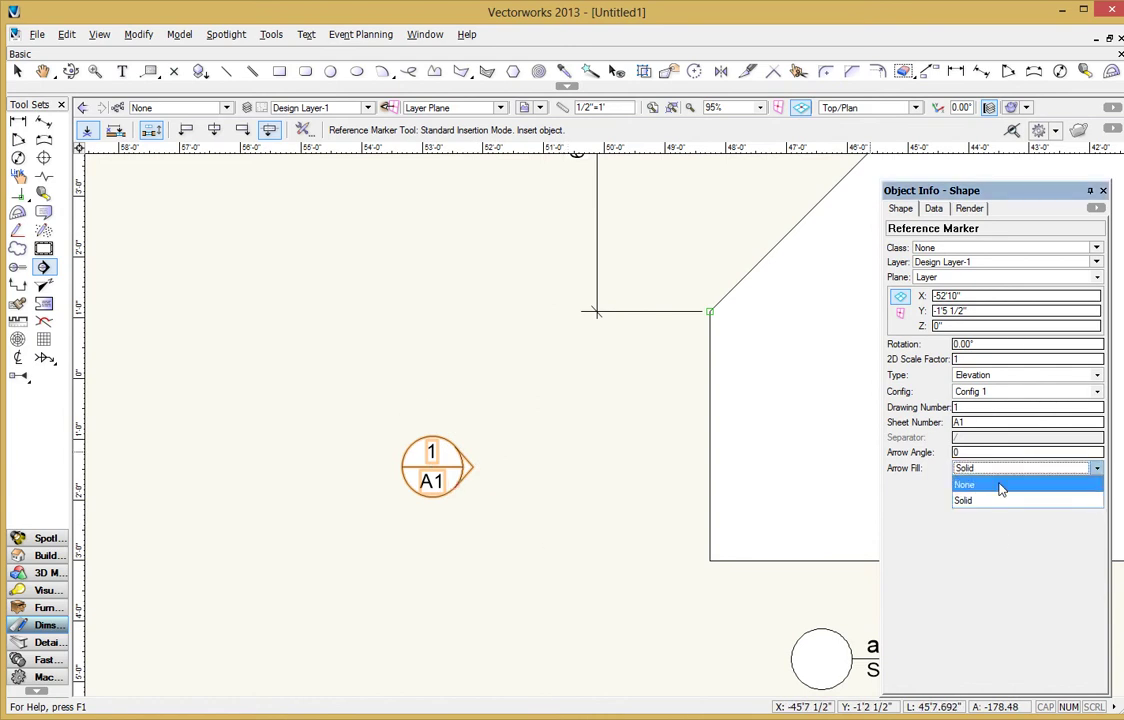
pyautogui.click(1000, 487)
pyautogui.click(988, 468)
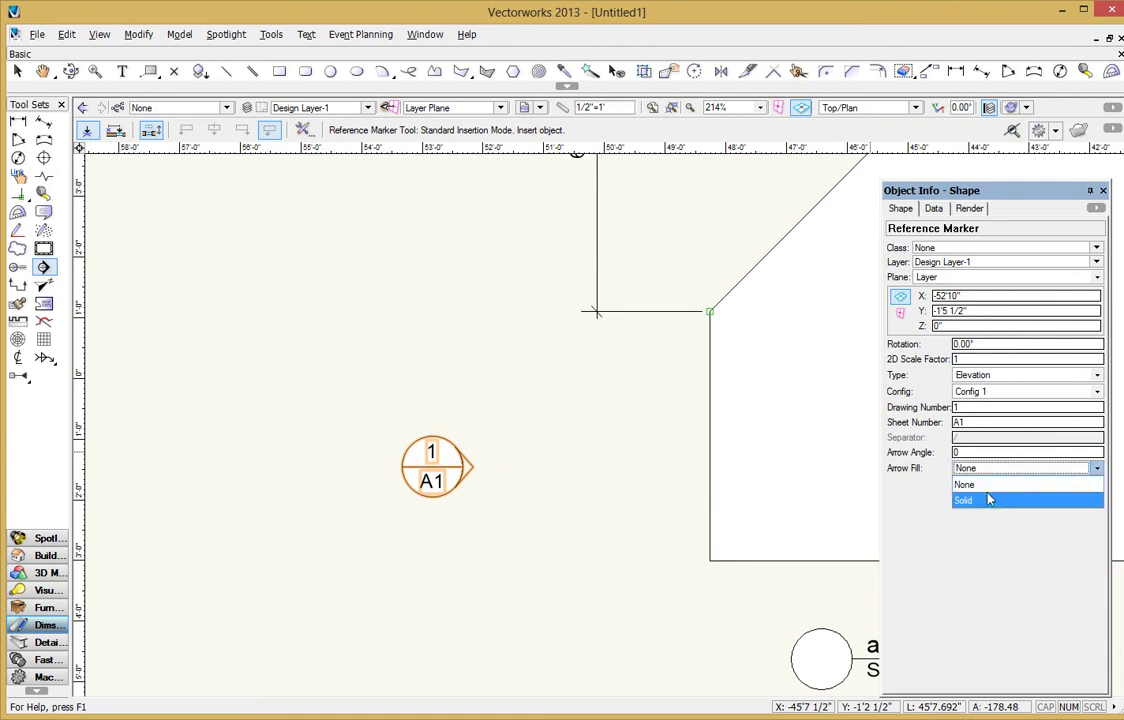
pyautogui.click(988, 497)
pyautogui.click(986, 469)
pyautogui.click(986, 485)
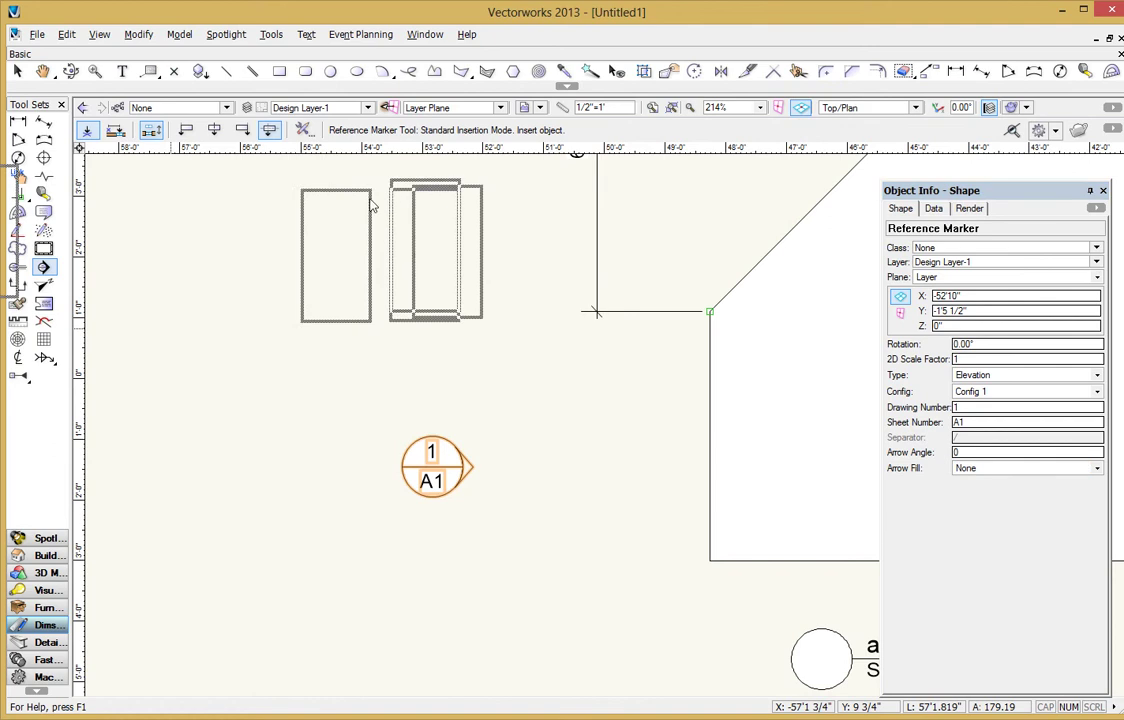
# Set the Elevation reference marker's fill color to red and its Arrow Fill to Solid.
pyautogui.moveTo(370, 205); pyautogui.dragTo(386, 212)
pyautogui.click(342, 222)
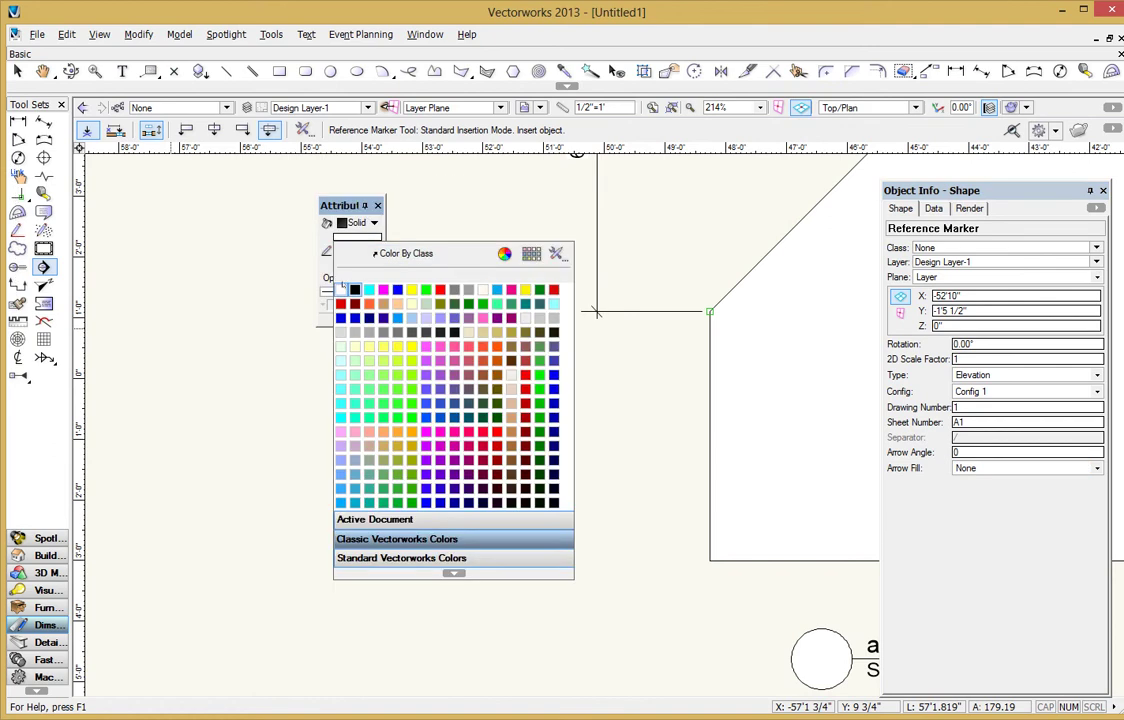
pyautogui.click(341, 303)
pyautogui.click(987, 469)
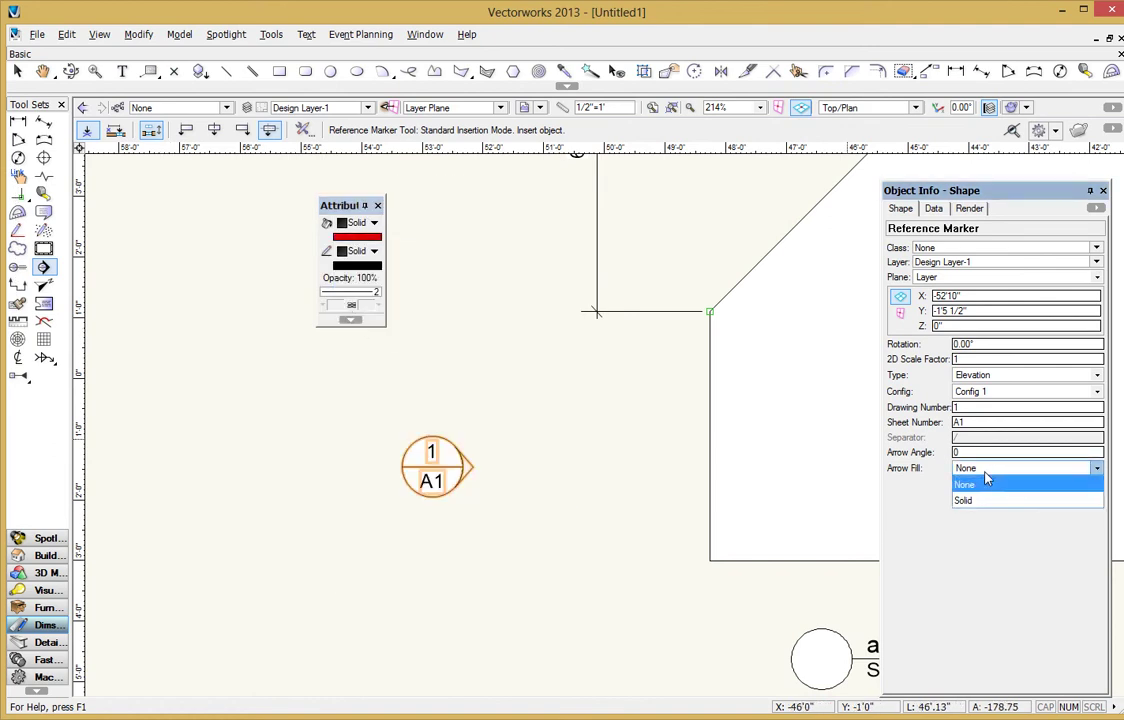
pyautogui.click(980, 501)
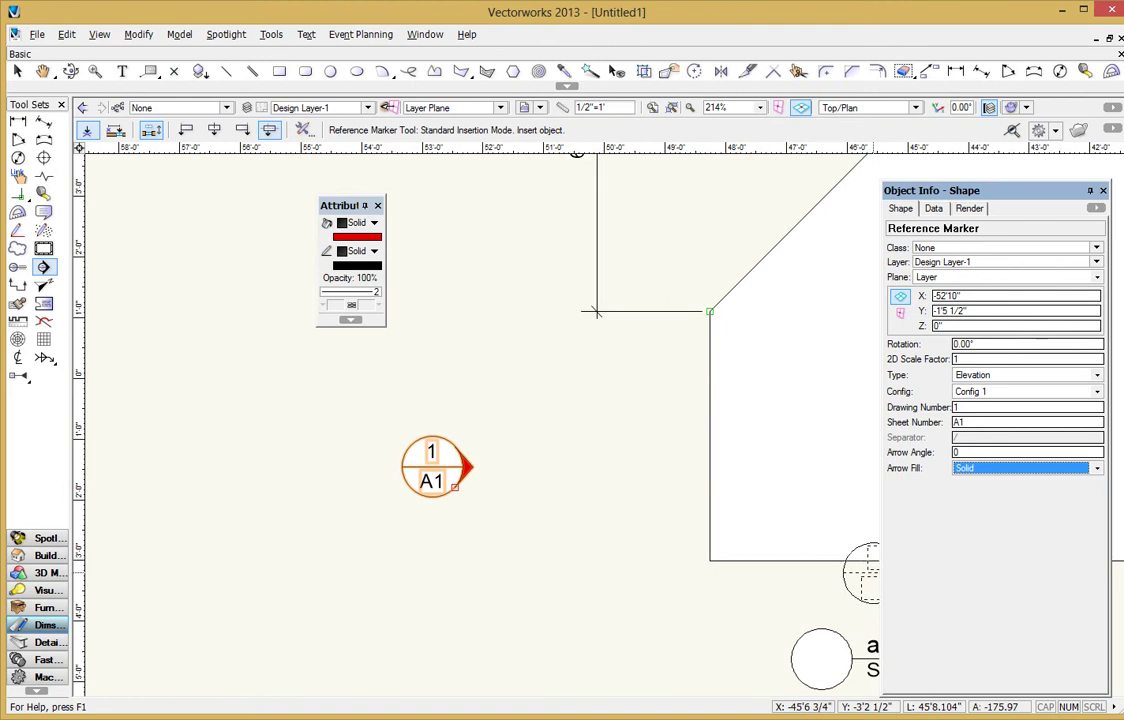
# Change the reference marker's solid arrow color to black and put the Attributes palette away.
pyautogui.click(358, 236)
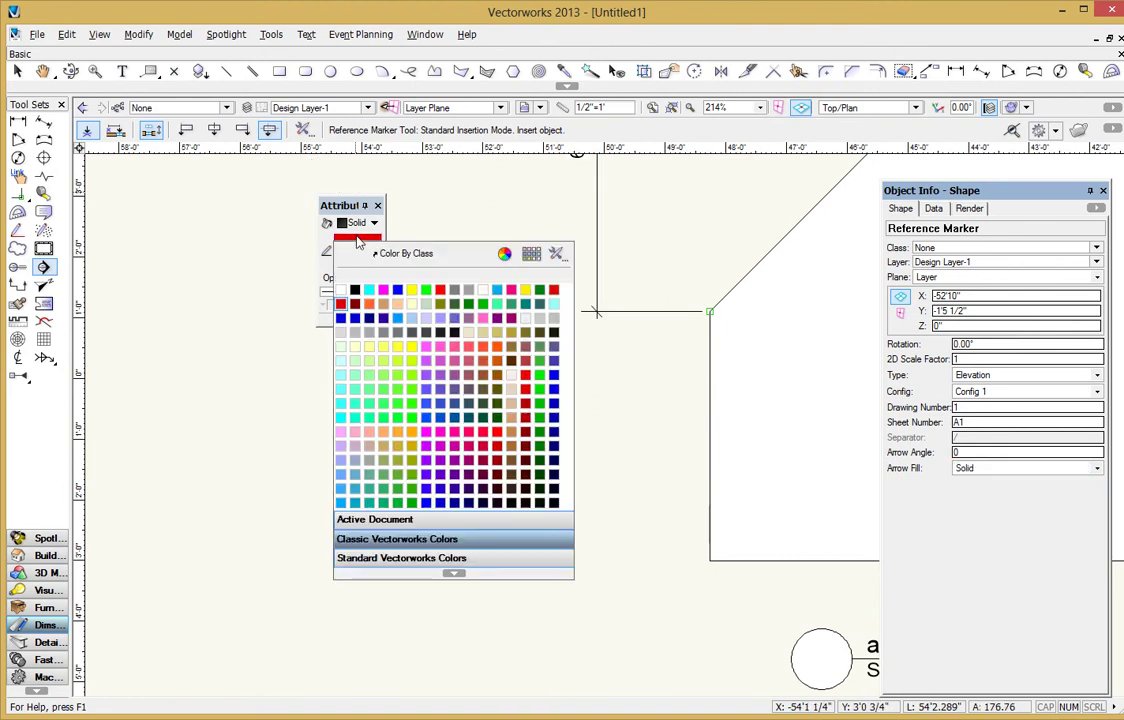
pyautogui.click(344, 290)
pyautogui.moveTo(340, 205); pyautogui.dragTo(43, 266)
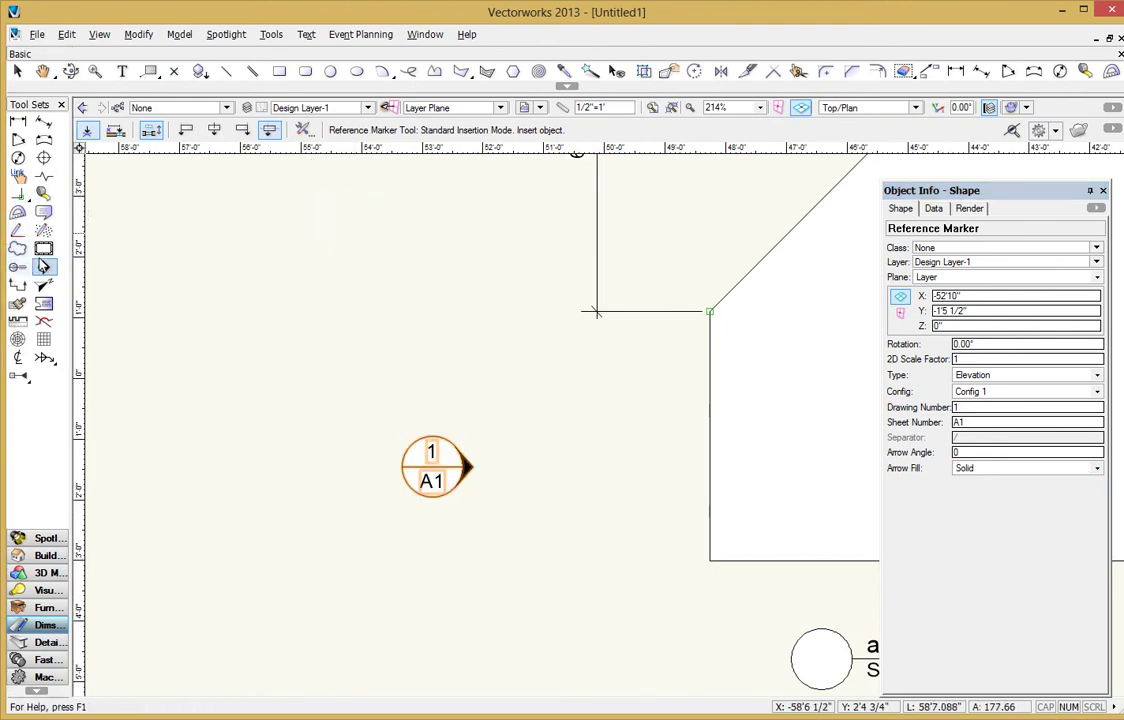
# Place a U-shaped Section-Elevation Marker about 2'7" wide above the reference marker, in Section configuration with drawing number 1 and sheet number A1.
pyautogui.click(20, 286)
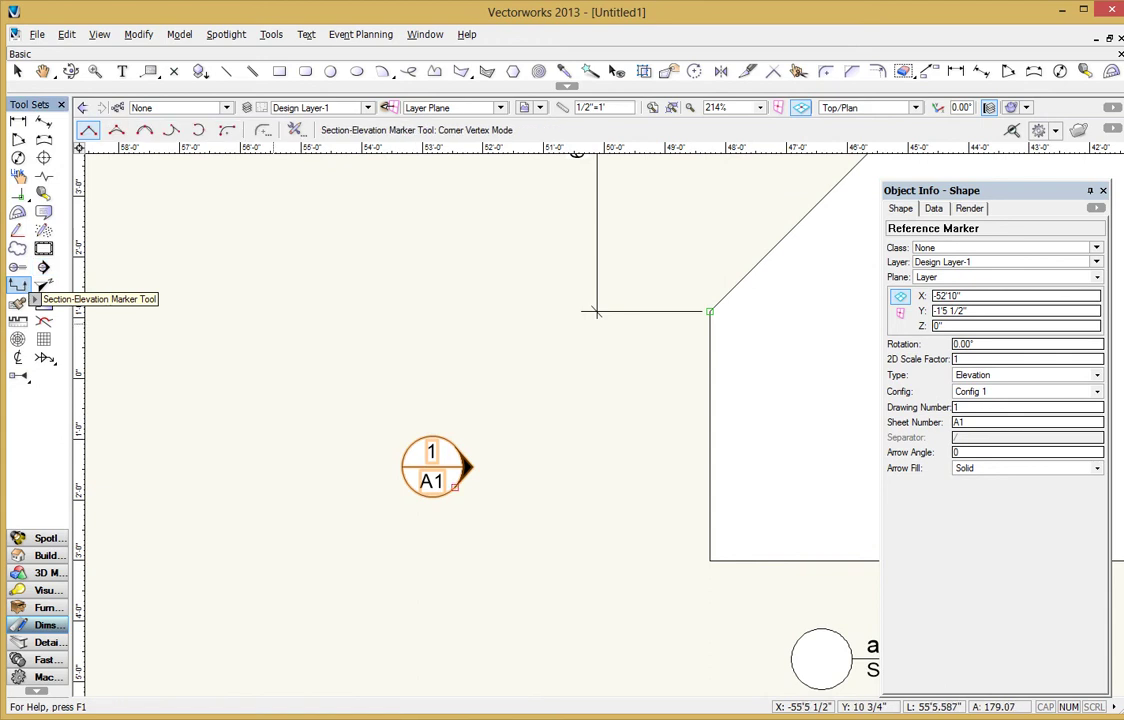
pyautogui.click(261, 290)
pyautogui.click(261, 372)
pyautogui.click(419, 371)
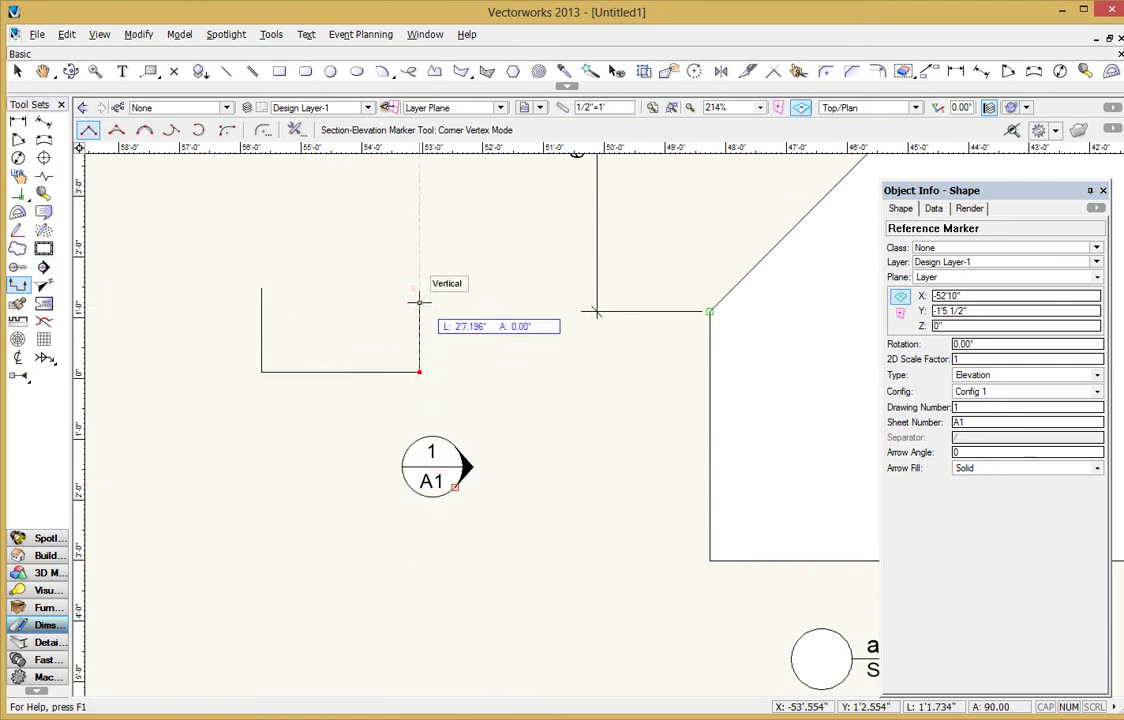
pyautogui.doubleClick(425, 301)
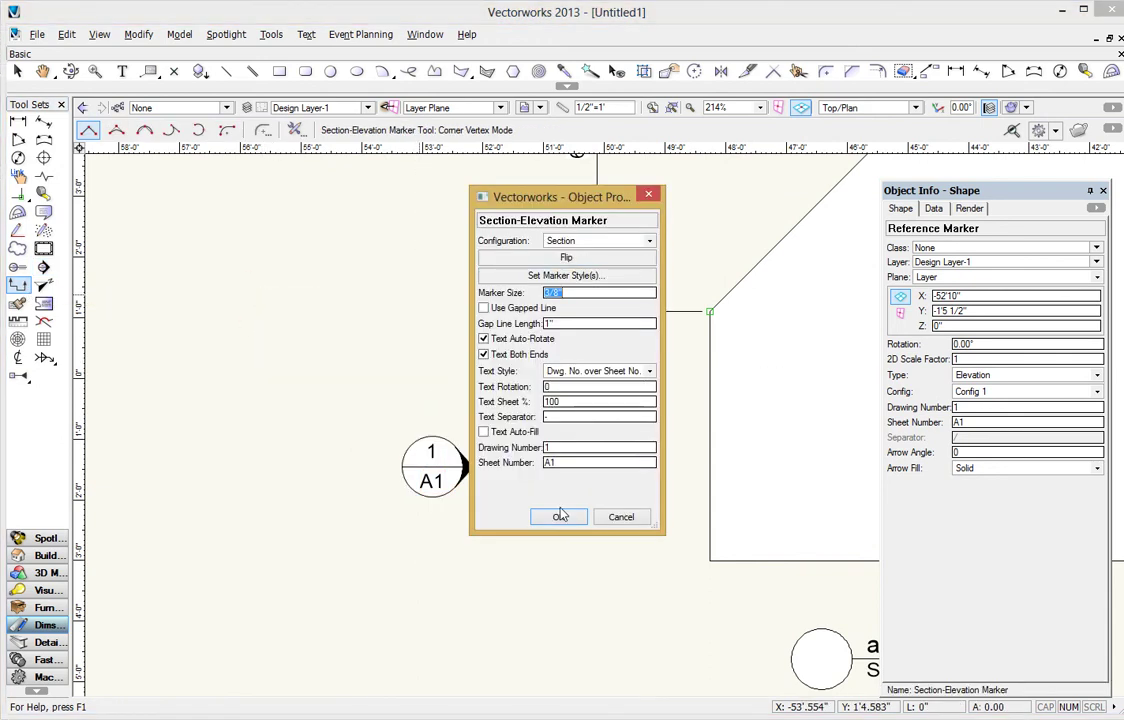
pyautogui.click(558, 517)
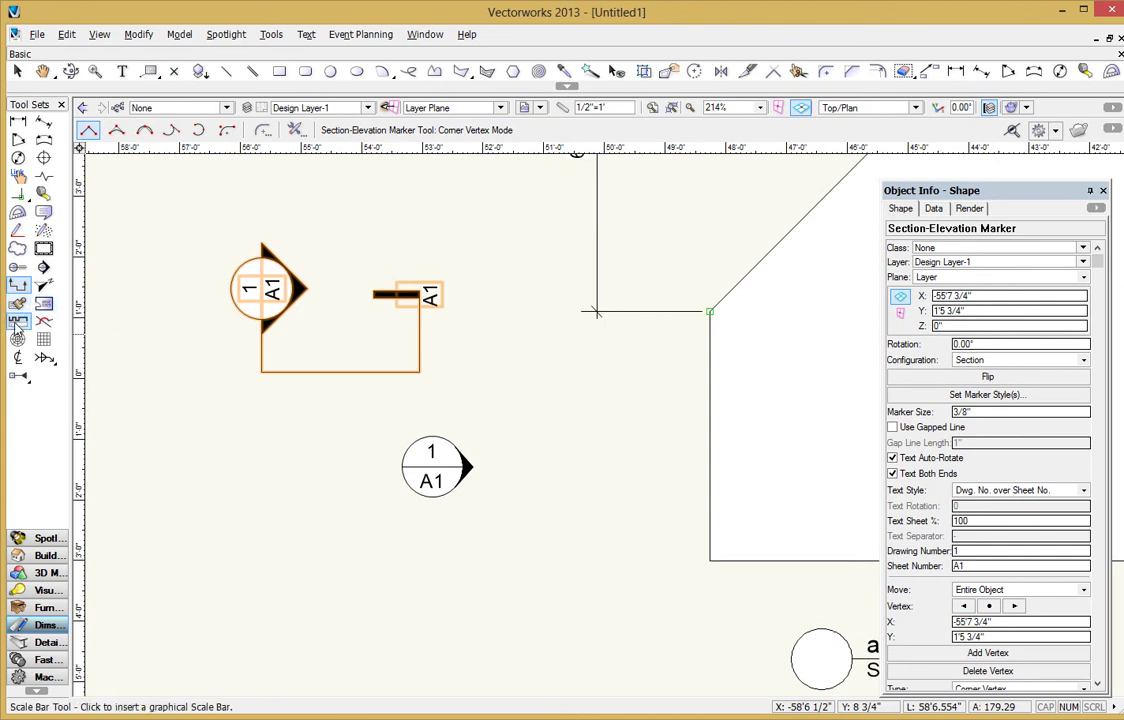
# Insert a horizontal Scale Bar in Box style to the left of the reference marker, keeping the other default settings.
pyautogui.click(18, 321)
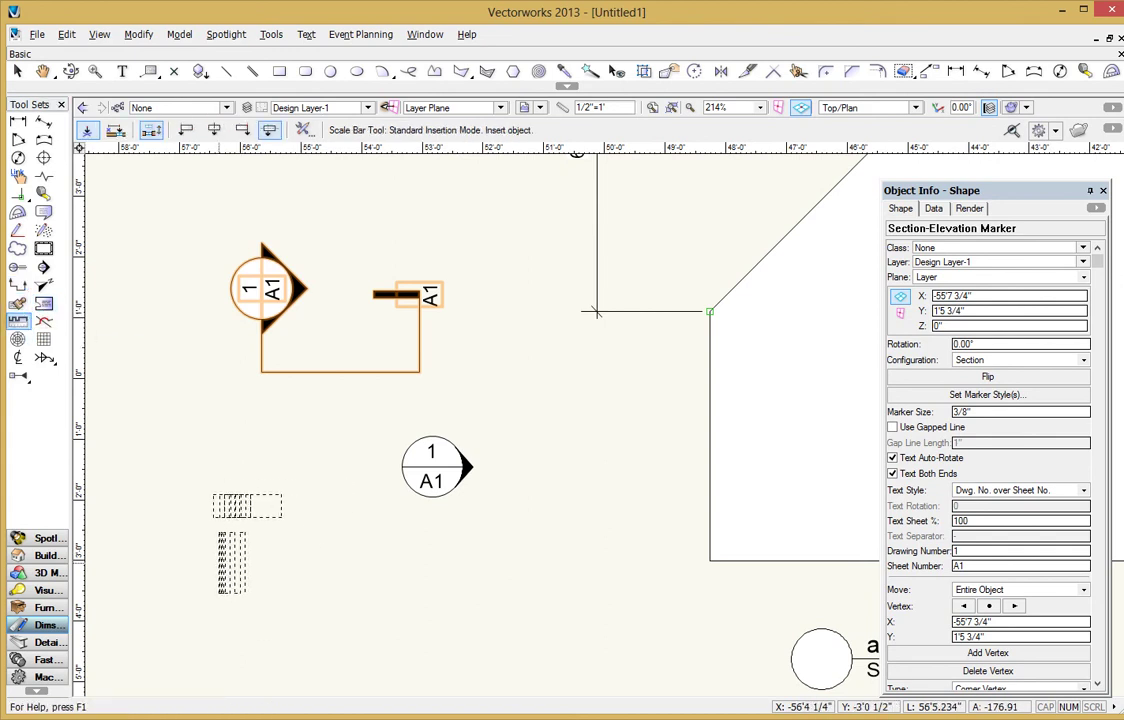
pyautogui.click(222, 490)
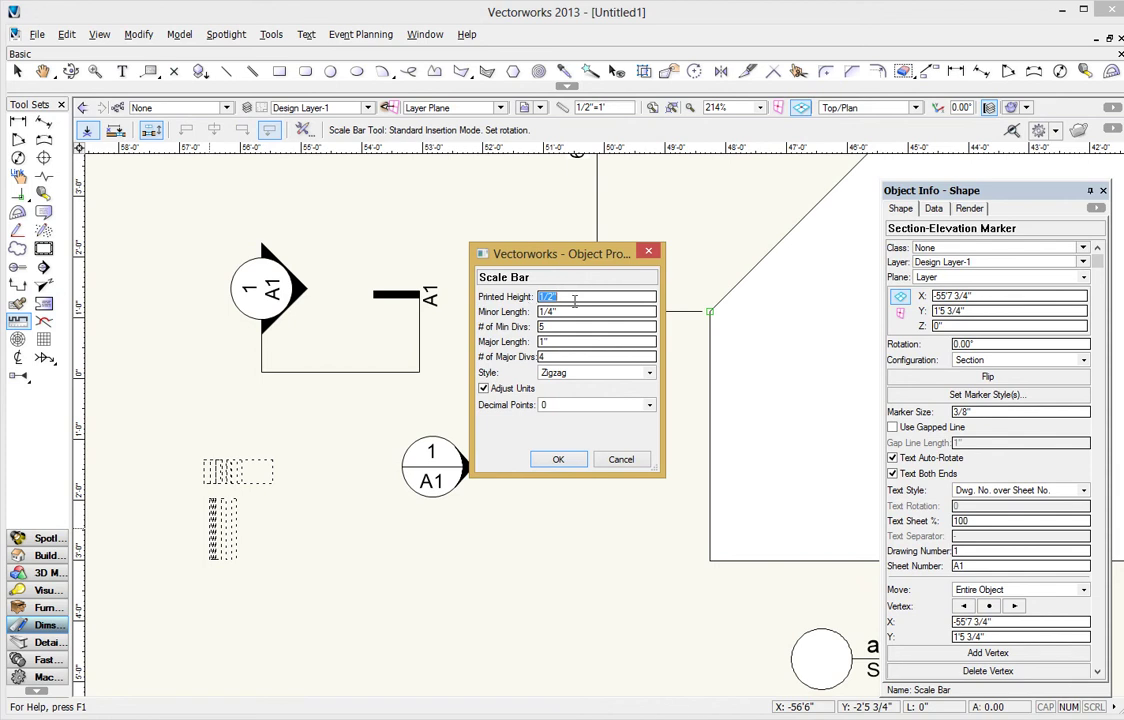
pyautogui.click(560, 374)
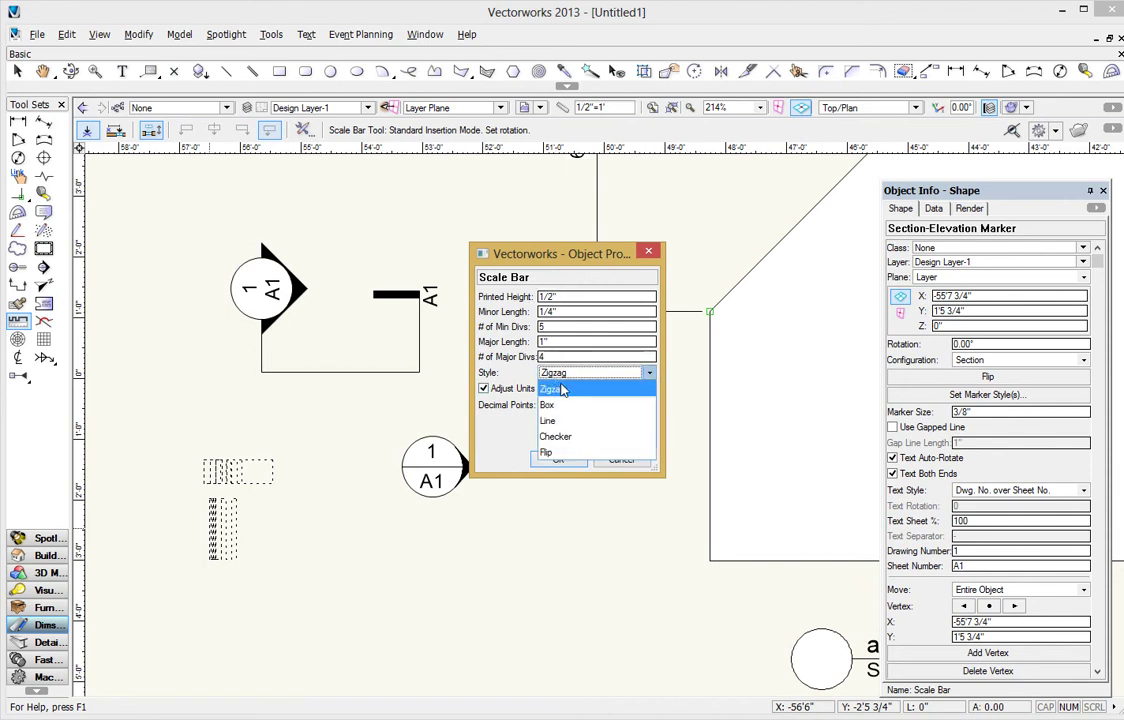
pyautogui.click(572, 405)
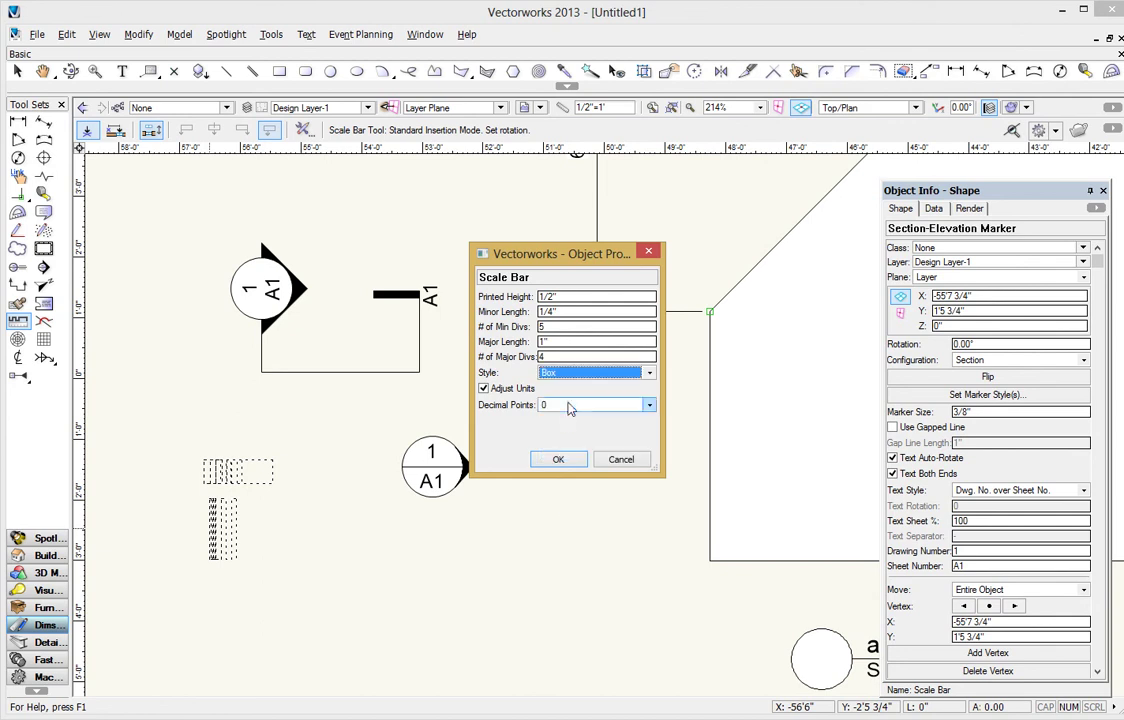
pyautogui.click(559, 459)
pyautogui.click(595, 312)
pyautogui.scroll(4, 250, 440)
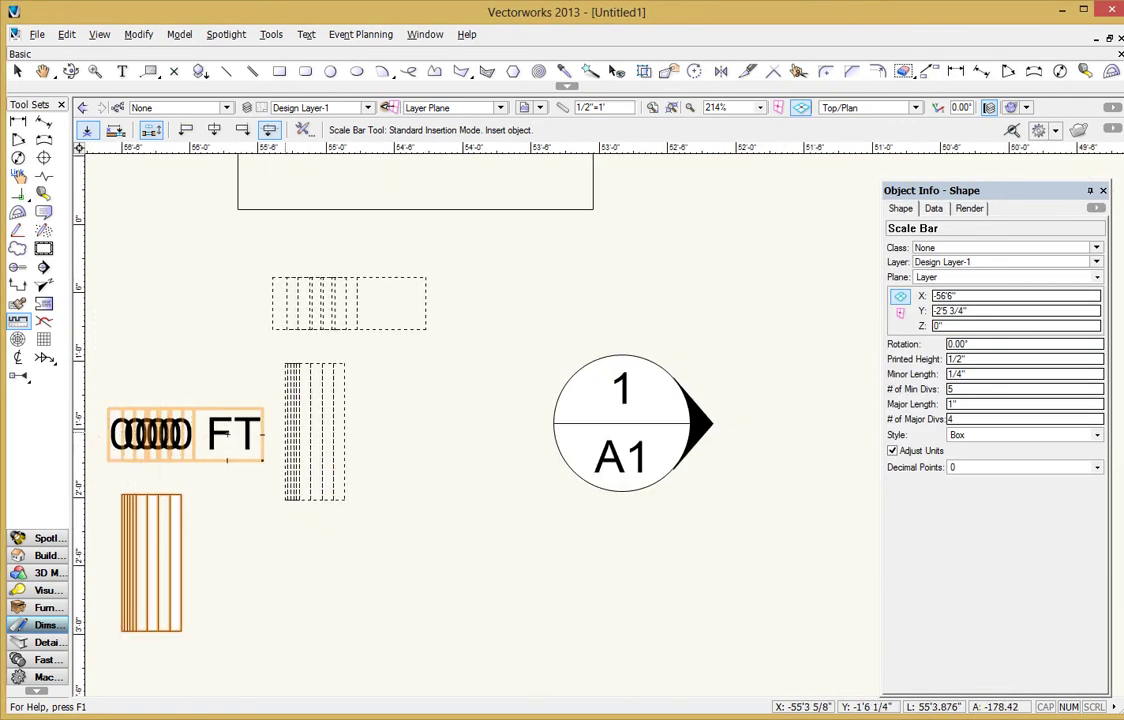
pyautogui.click(16, 73)
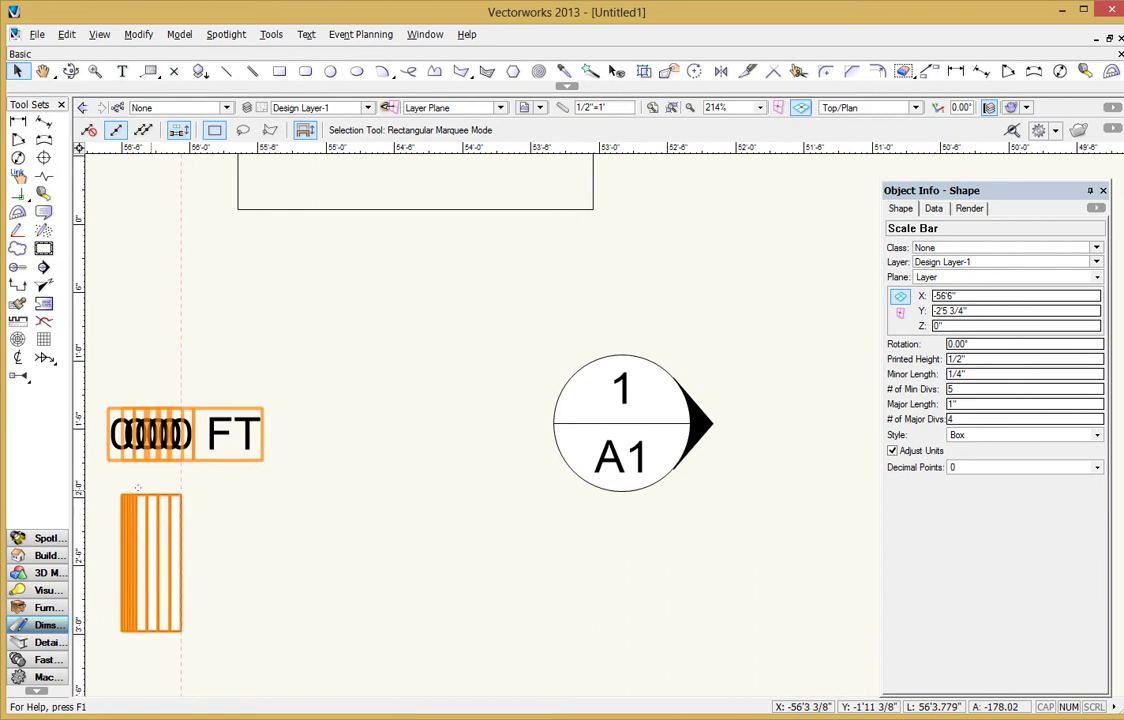
pyautogui.scroll(-2, 331, 530)
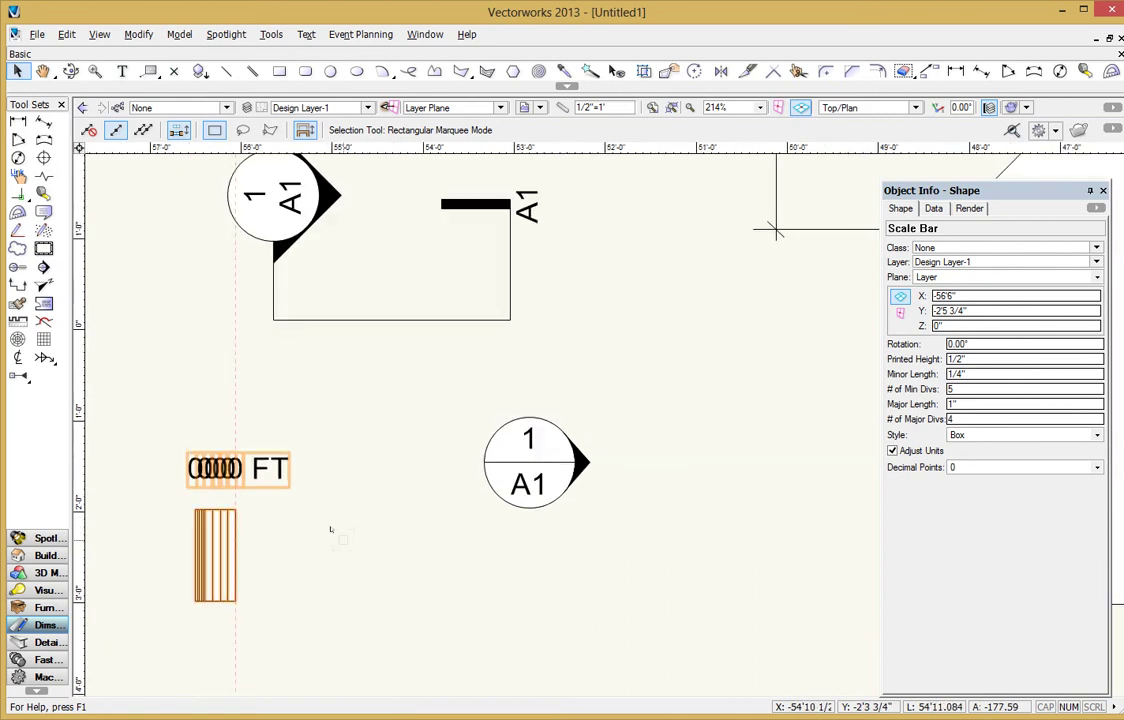
# Insert a Grid - Rectangular object with the default settings, constrained to the page.
pyautogui.click(43, 340)
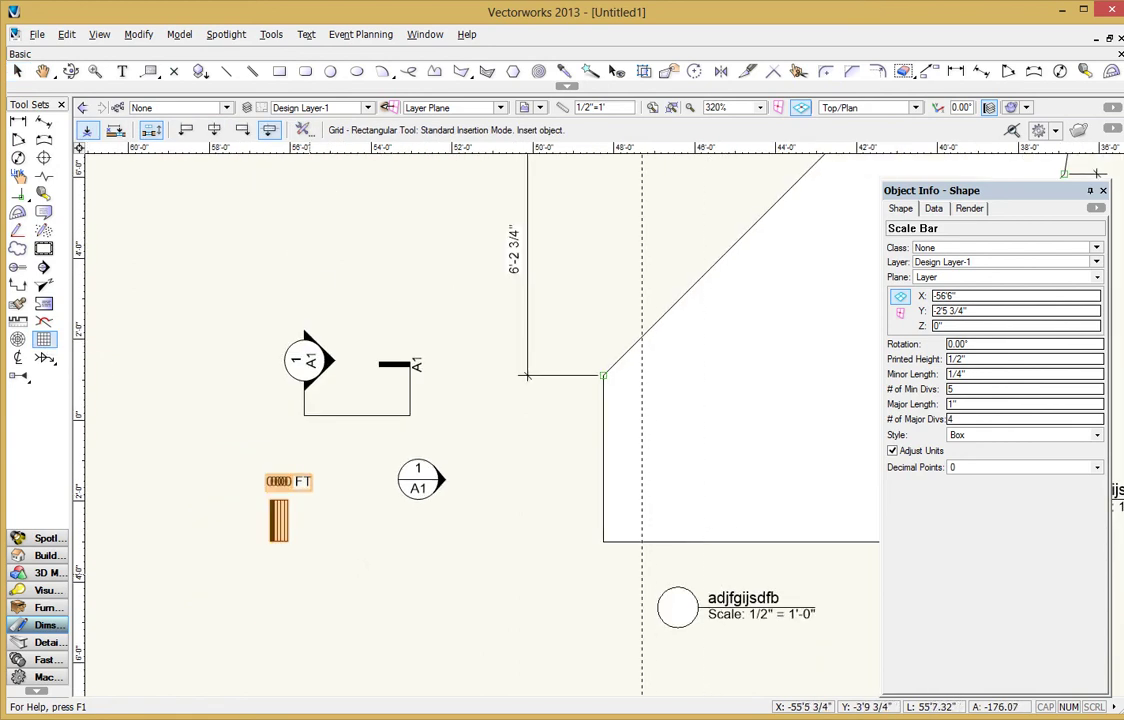
pyautogui.scroll(-5, 310, 566)
pyautogui.click(305, 483)
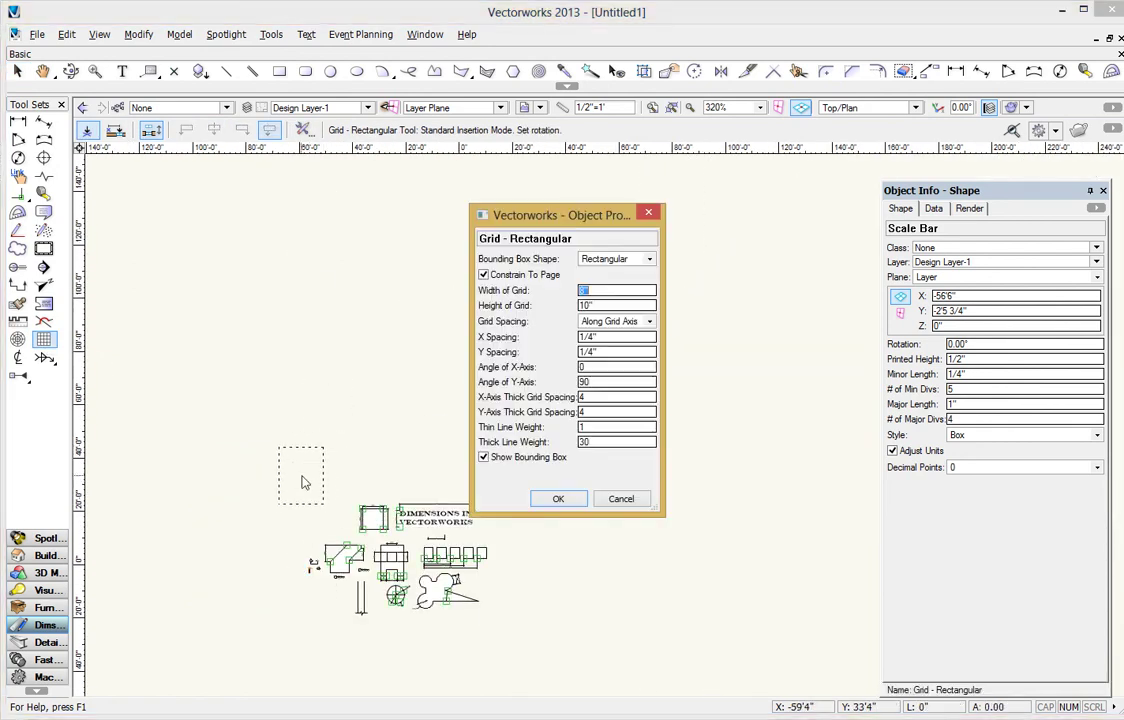
pyautogui.click(560, 499)
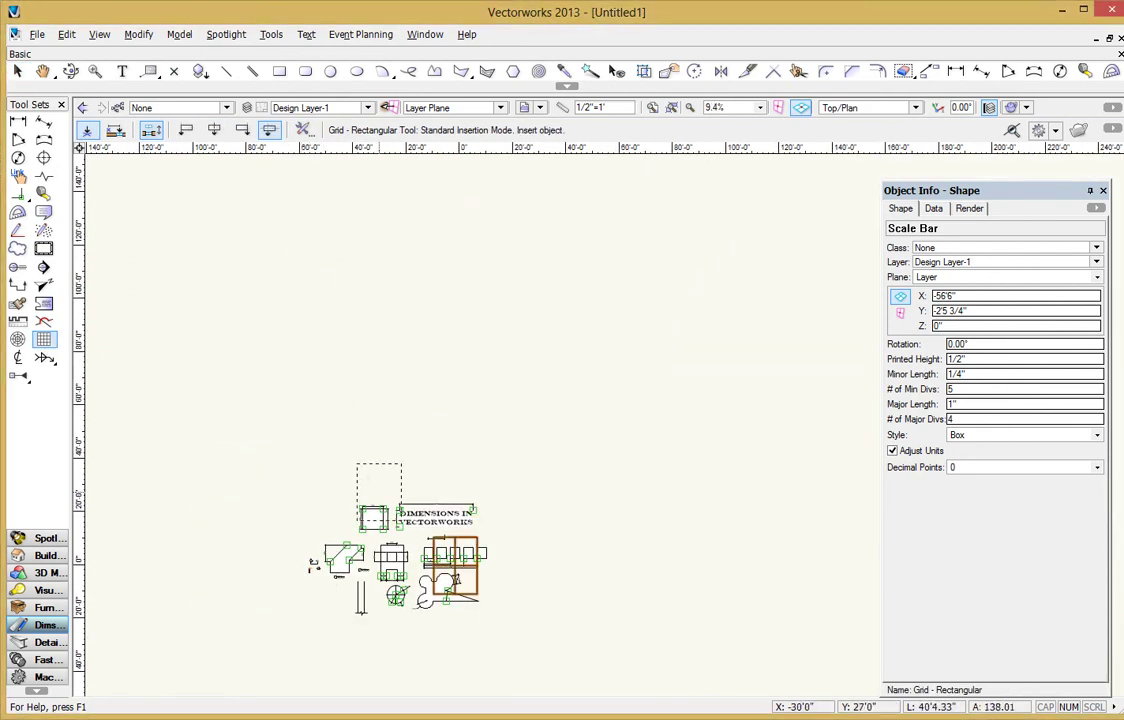
pyautogui.scroll(3, 555, 587)
pyautogui.scroll(-3, 555, 587)
pyautogui.moveTo(555, 587); pyautogui.dragTo(505, 330, button='middle')
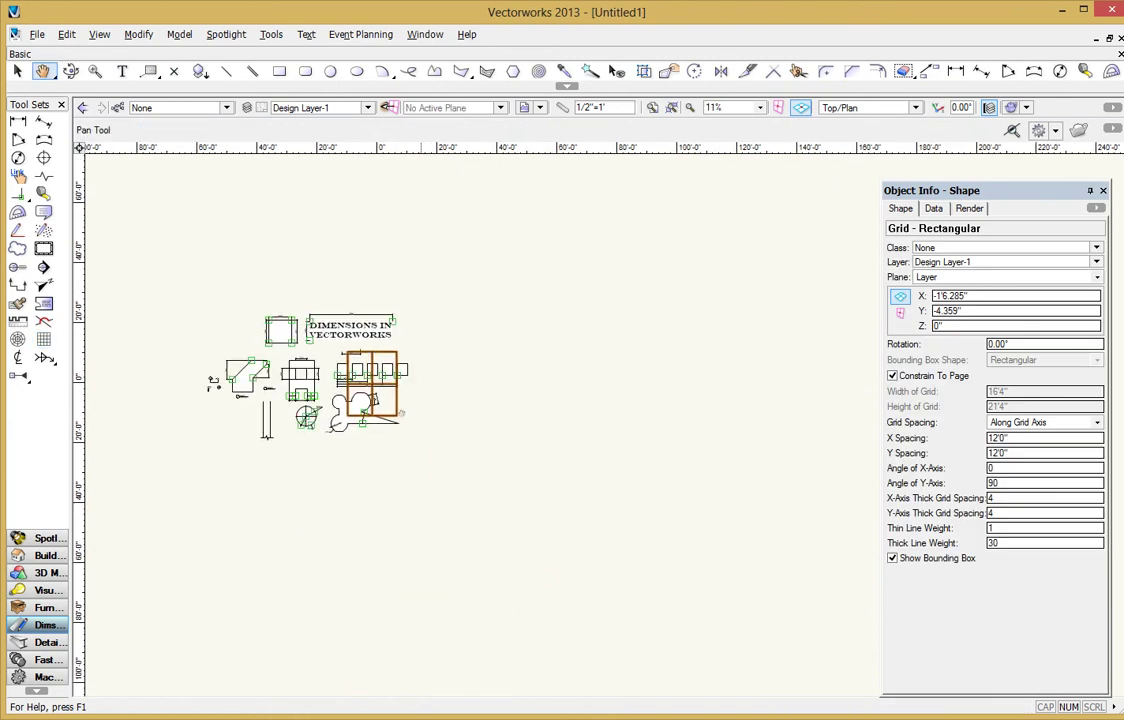
pyautogui.scroll(2, 405, 477)
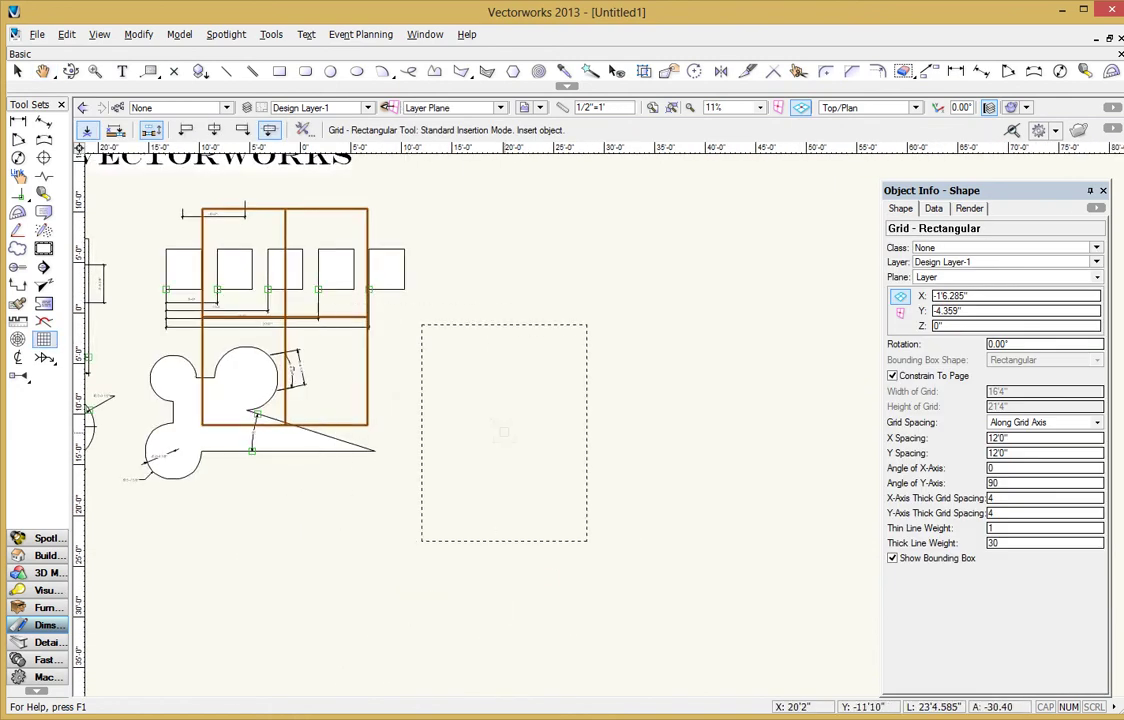
pyautogui.click(17, 71)
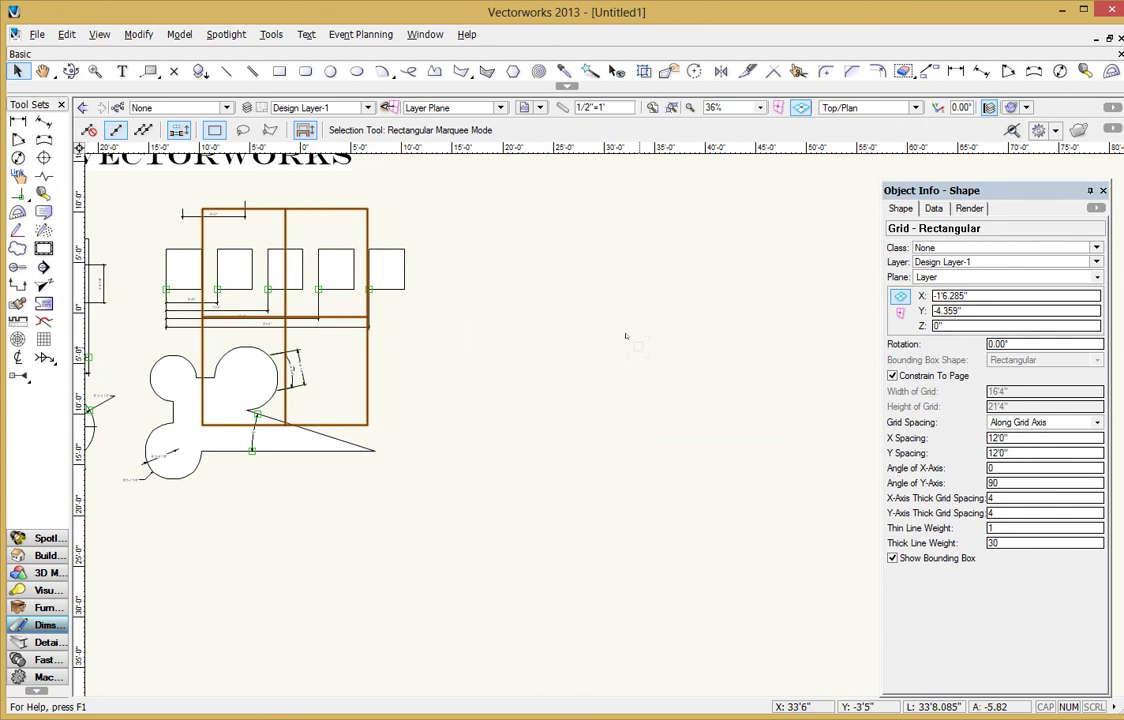
# Place a Center Line Marker just below the long pointed shape, with size 48 pt and style 1.
pyautogui.click(20, 360)
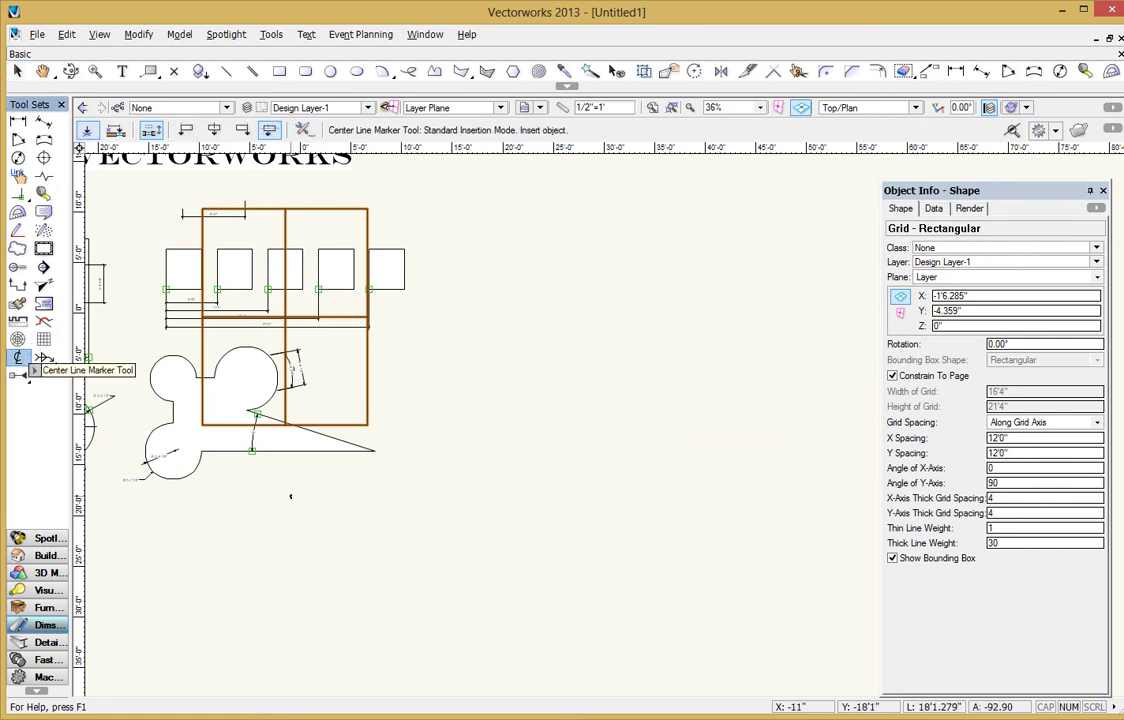
pyautogui.click(288, 477)
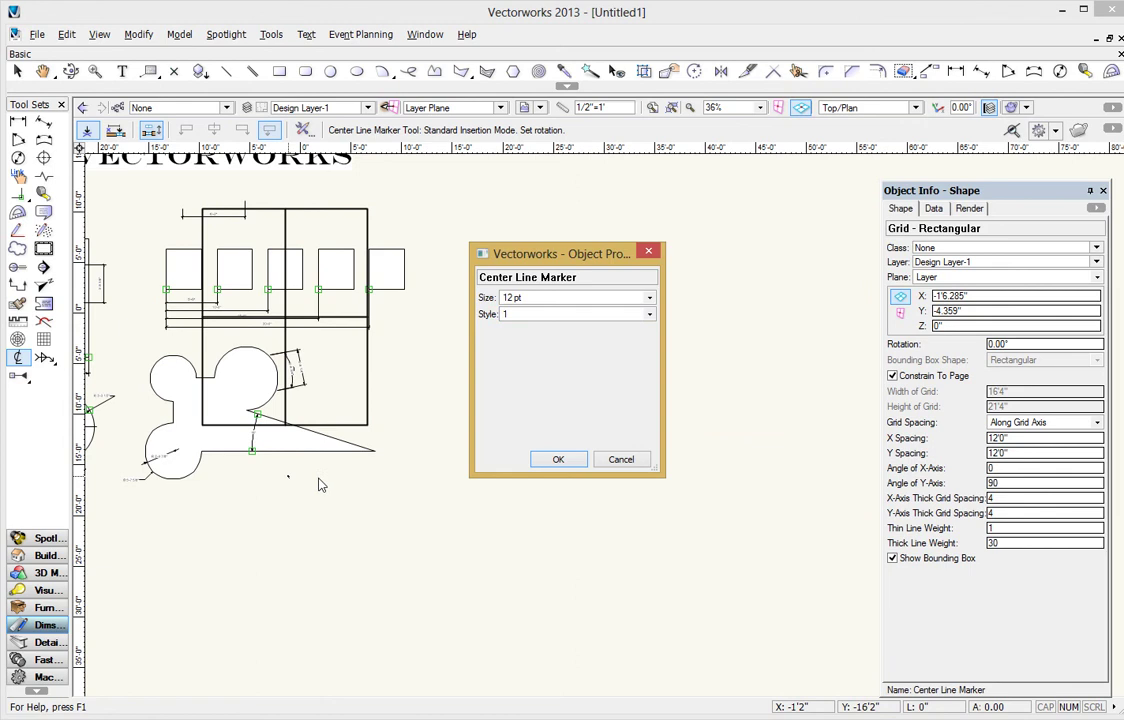
pyautogui.click(549, 297)
pyautogui.click(541, 582)
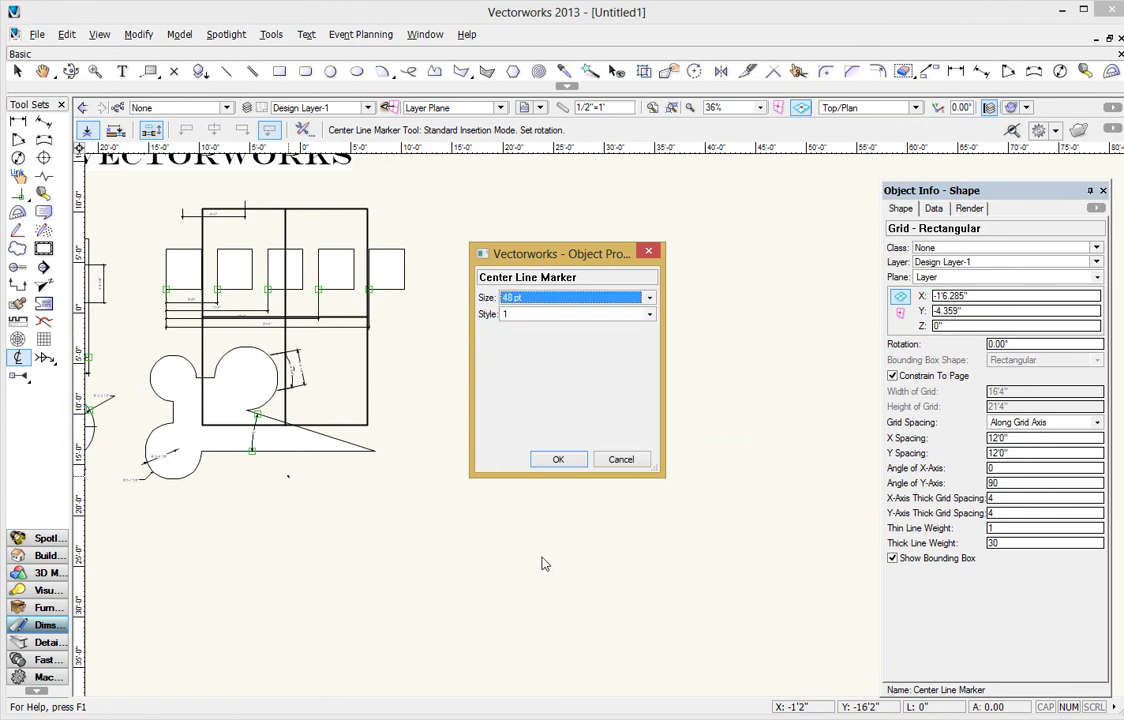
pyautogui.click(557, 461)
pyautogui.scroll(5, 275, 475)
pyautogui.scroll(-4, 147, 455)
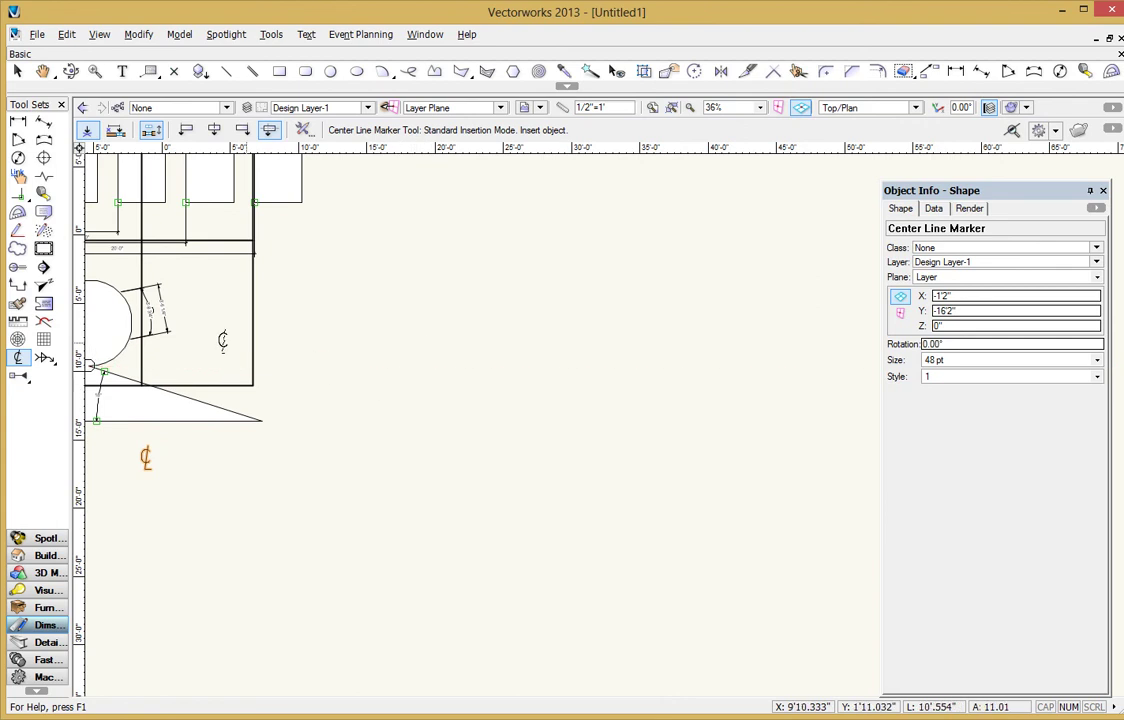
pyautogui.scroll(-2, 221, 266)
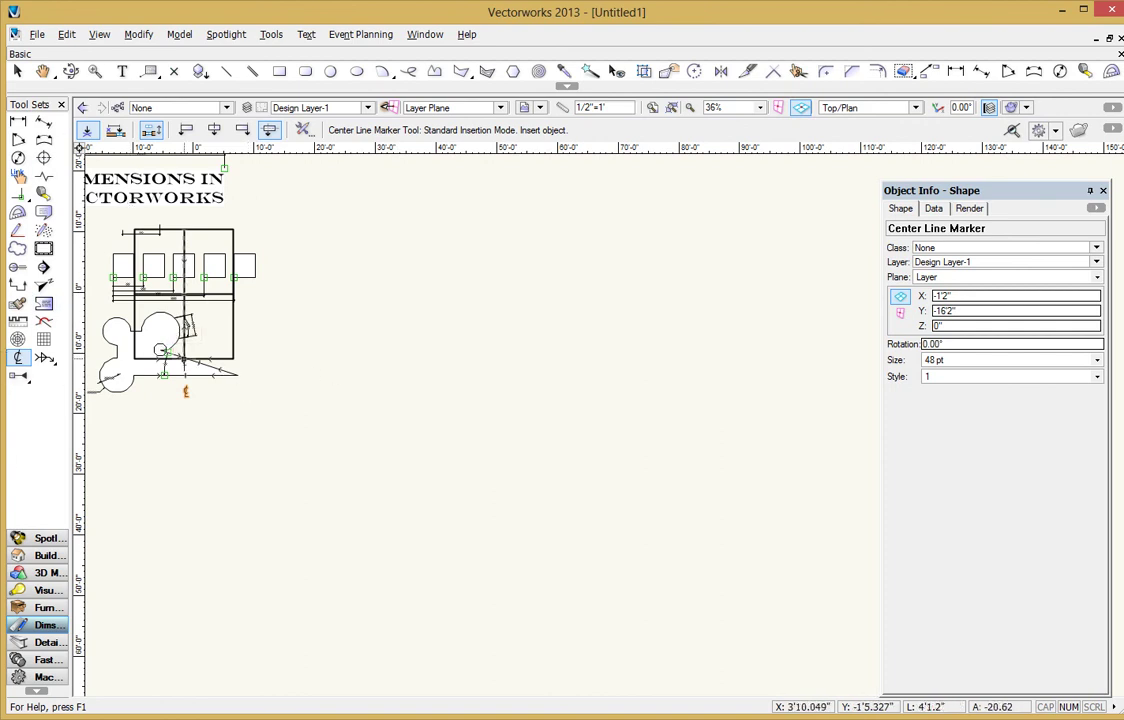
pyautogui.press('space')
pyautogui.moveTo(319, 326)
pyautogui.mouseDown()
pyautogui.moveTo(677, 499)
pyautogui.moveTo(675, 468)
pyautogui.mouseUp()
pyautogui.scroll(4, 670, 472)
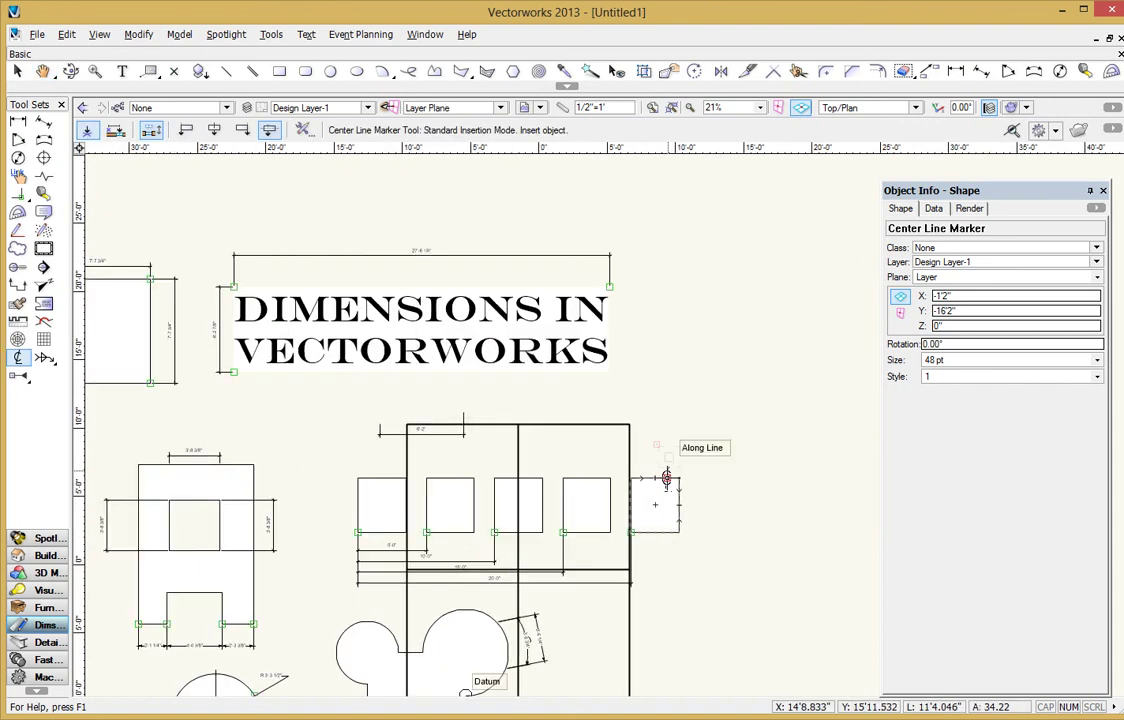